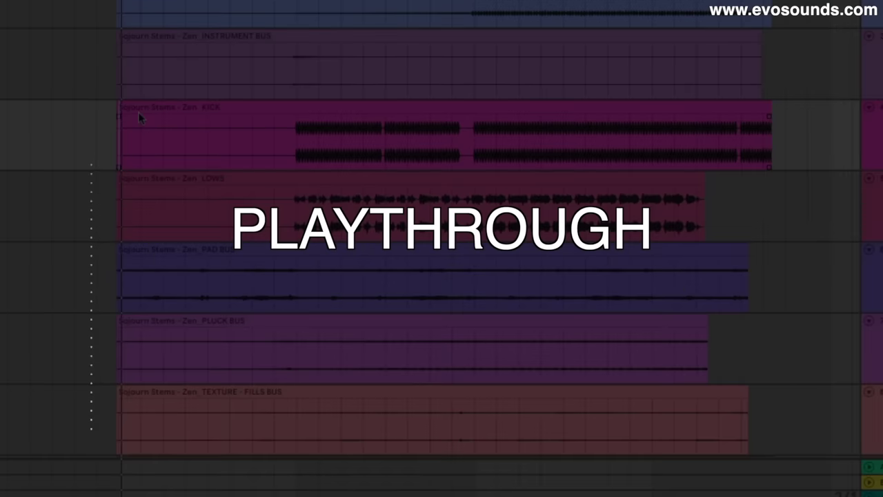
# Play through the imported stems from several points along the kick clip, including the break and the second drop
pyautogui.click(139, 117)
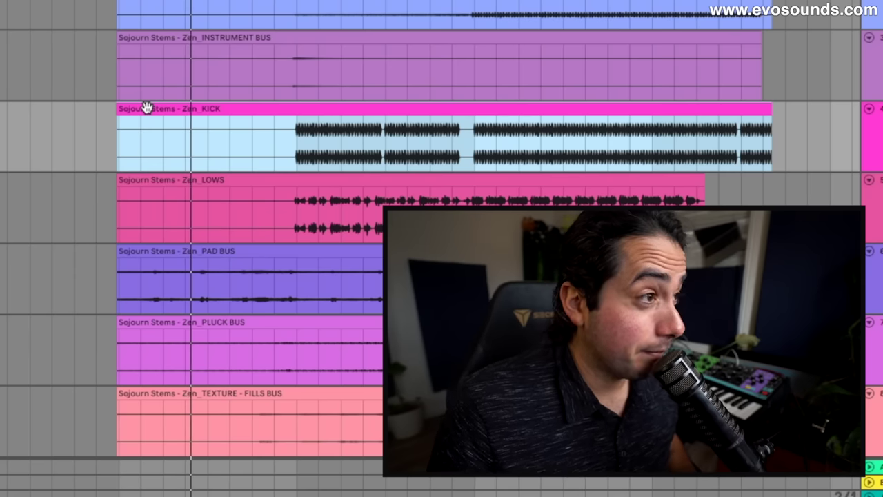
pyautogui.click(284, 148)
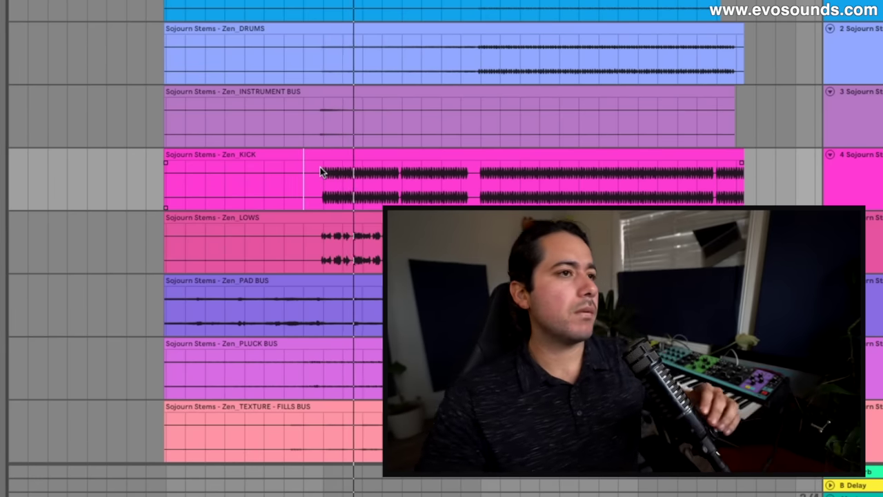
pyautogui.click(442, 189)
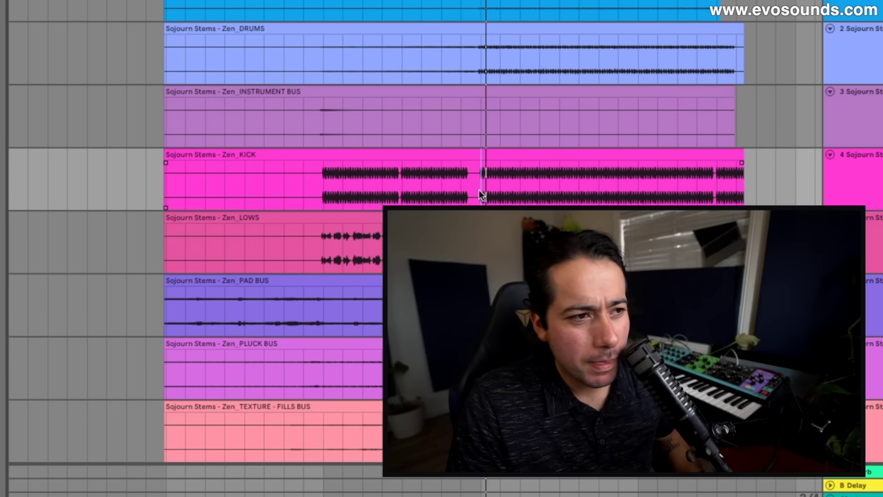
pyautogui.scroll(-2, 479, 190)
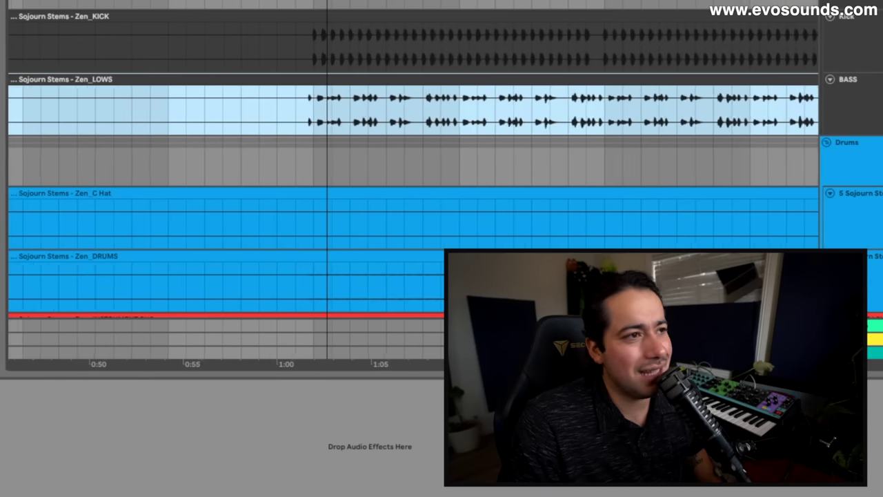
# Add a Compressor to the BASS track
pyautogui.press('+')
pyautogui.scroll(1, 482, 131)
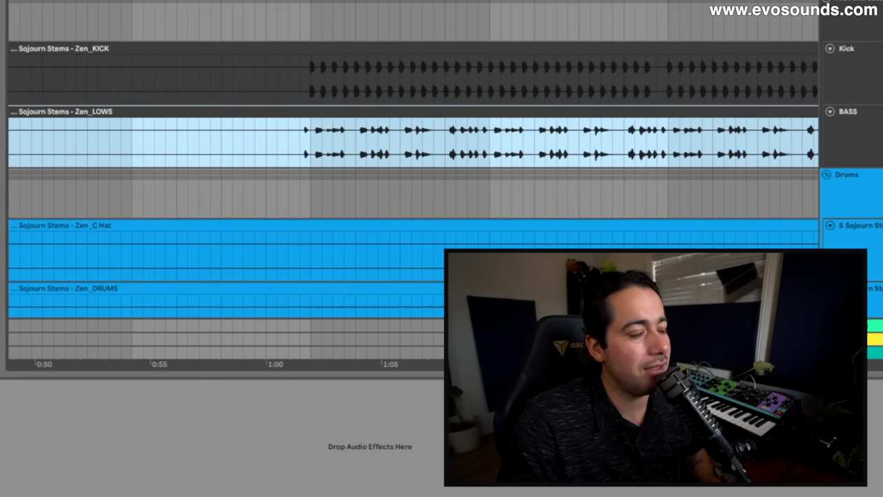
pyautogui.press('+')
pyautogui.press('+')
pyautogui.press('-')
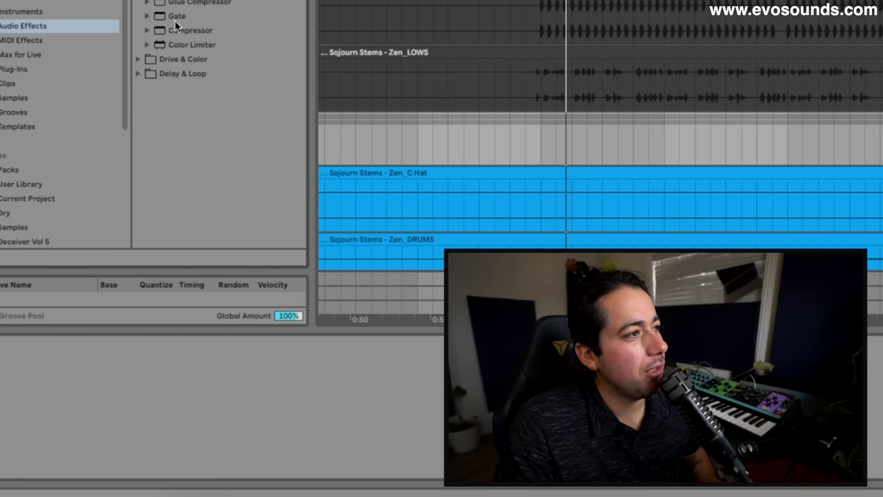
pyautogui.click(178, 30)
pyautogui.press('Return')
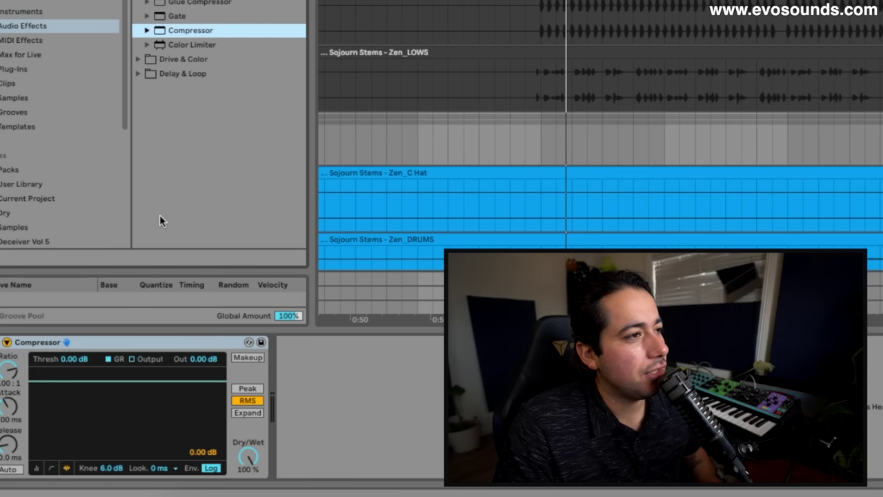
# Sidechain the Compressor from the Kick track using Pre FX, with a 4.50:1 ratio and a threshold of -18.2 dB
pyautogui.click(3, 355)
pyautogui.click(33, 377)
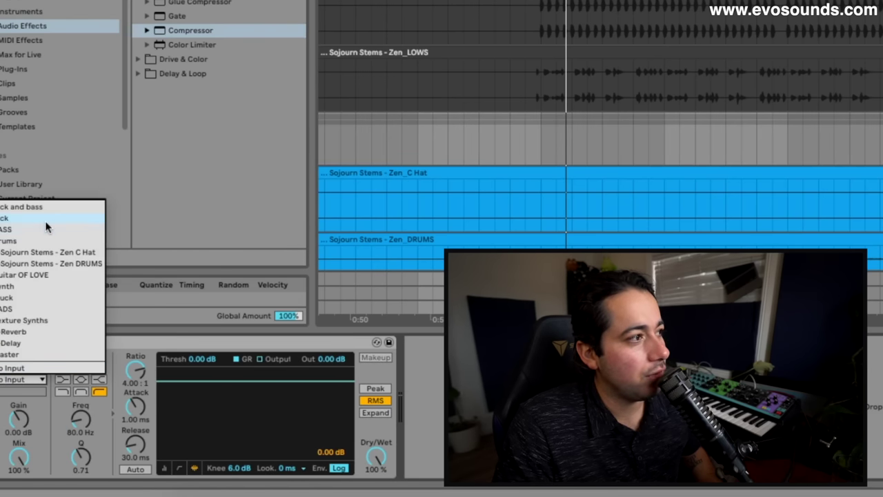
pyautogui.click(45, 221)
pyautogui.click(164, 468)
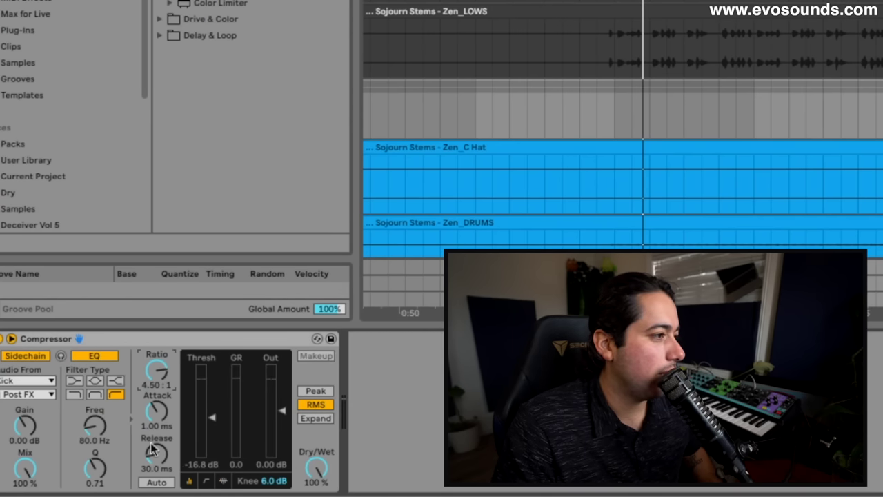
pyautogui.click(32, 394)
pyautogui.click(26, 406)
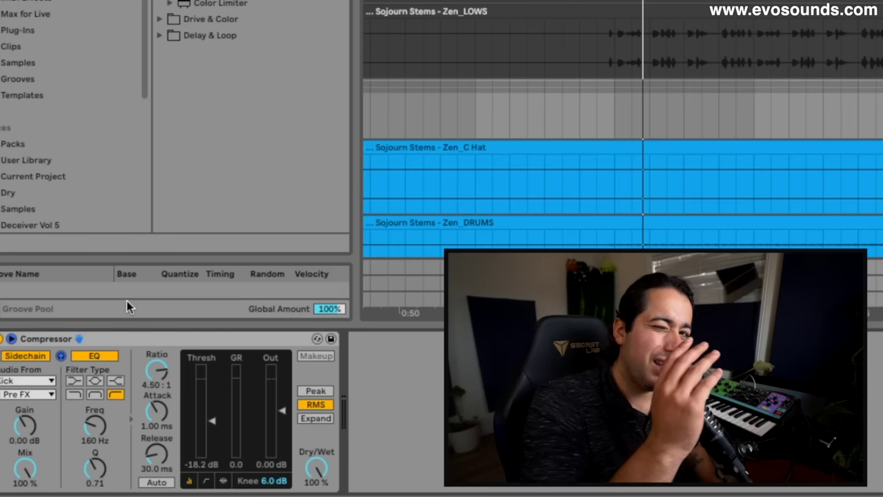
# Audition the Compressor's sidechain signal while sweeping its EQ filter, settling the frequency at 216 Hz
pyautogui.press('space')
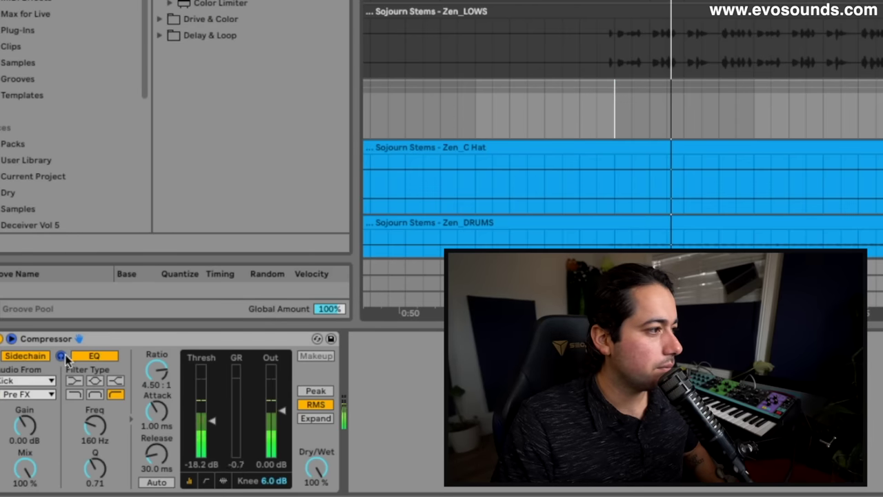
pyautogui.moveTo(98, 434); pyautogui.dragTo(98, 483)
pyautogui.press('space')
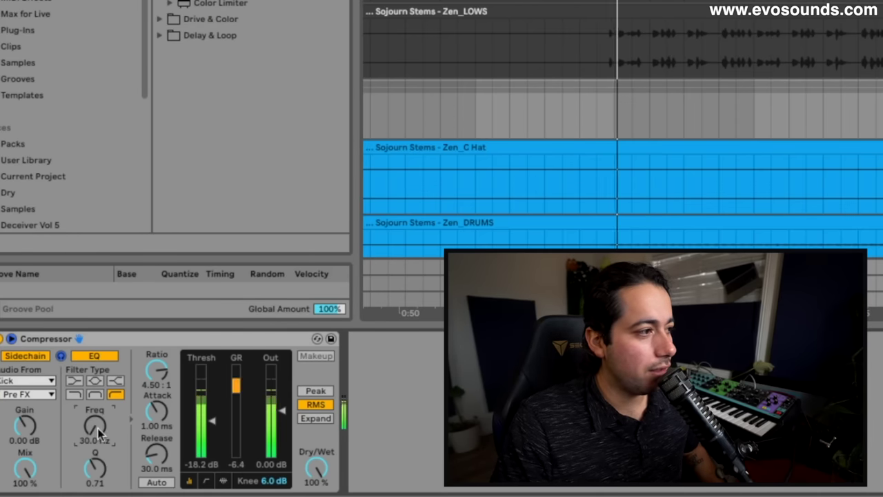
pyautogui.press('space')
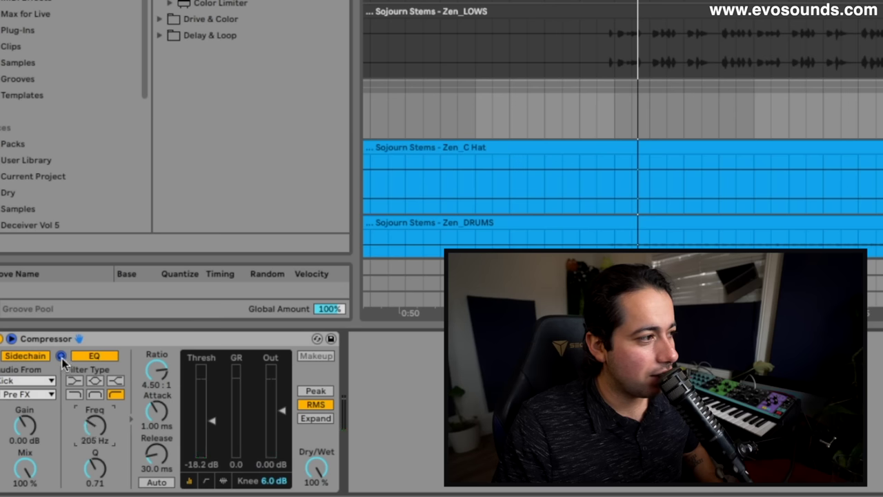
pyautogui.press('space')
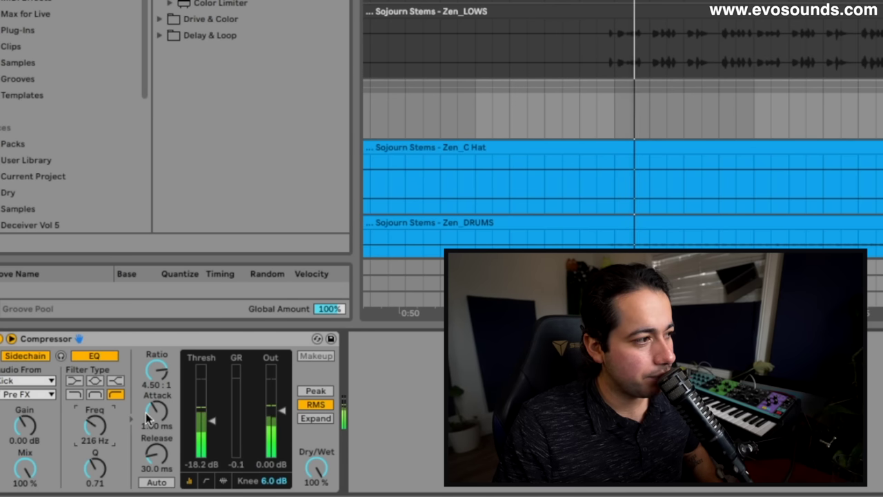
# Switch the Compressor's detection to Peak and set its threshold to -29.0 dB while playing the bass with the kick
pyautogui.moveTo(204, 419); pyautogui.dragTo(204, 437)
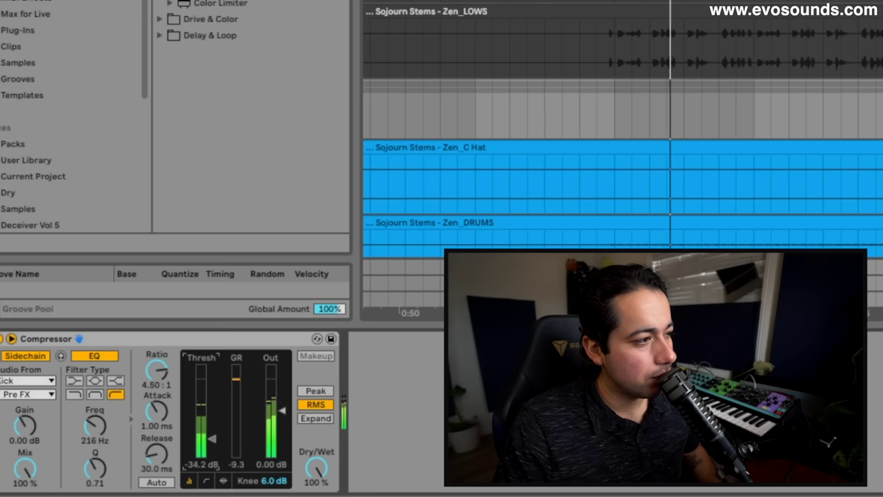
pyautogui.click(314, 392)
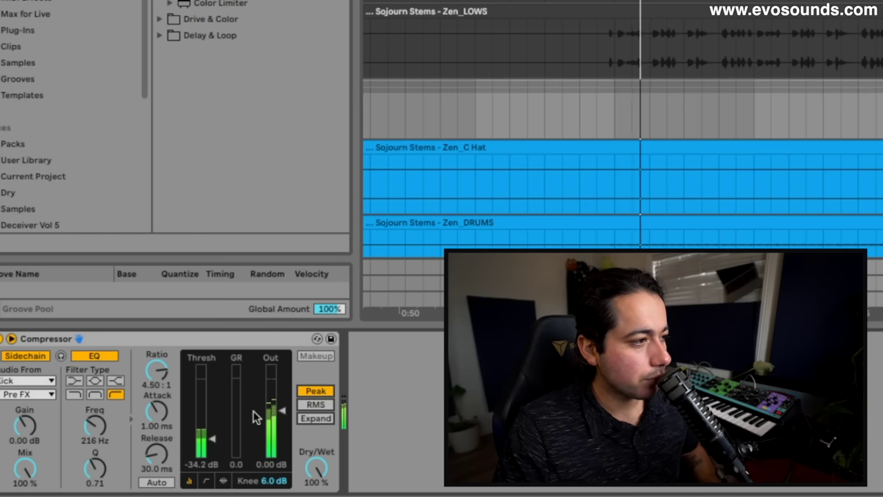
pyautogui.moveTo(209, 442); pyautogui.dragTo(210, 435)
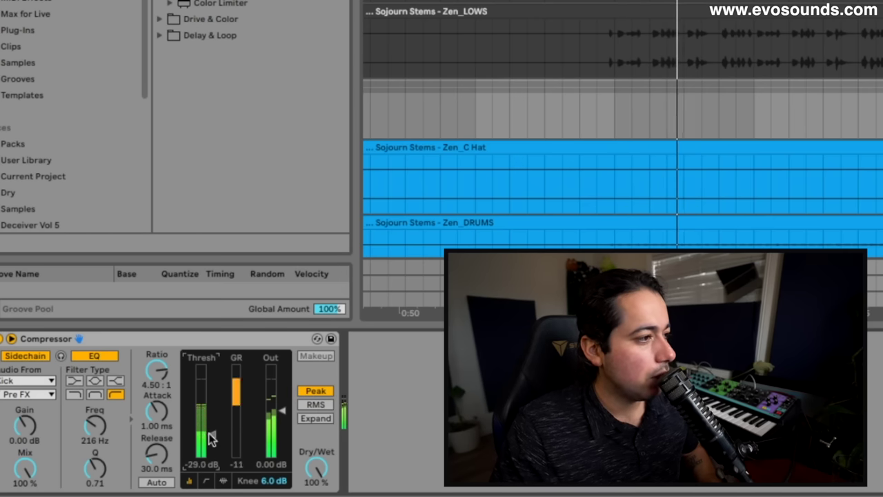
pyautogui.press('space')
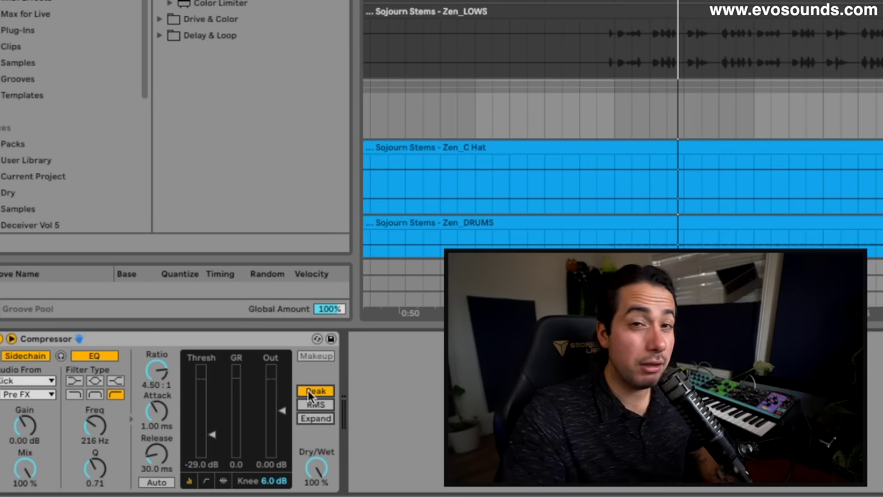
pyautogui.press('space')
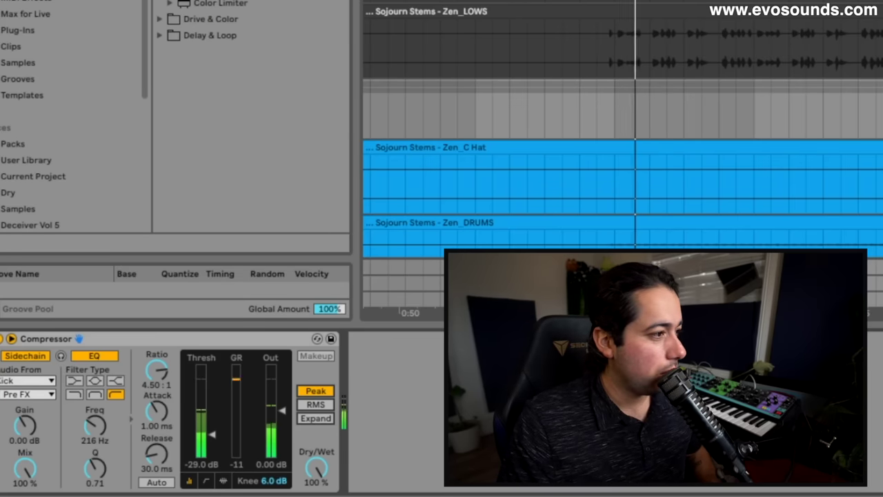
pyautogui.press('space')
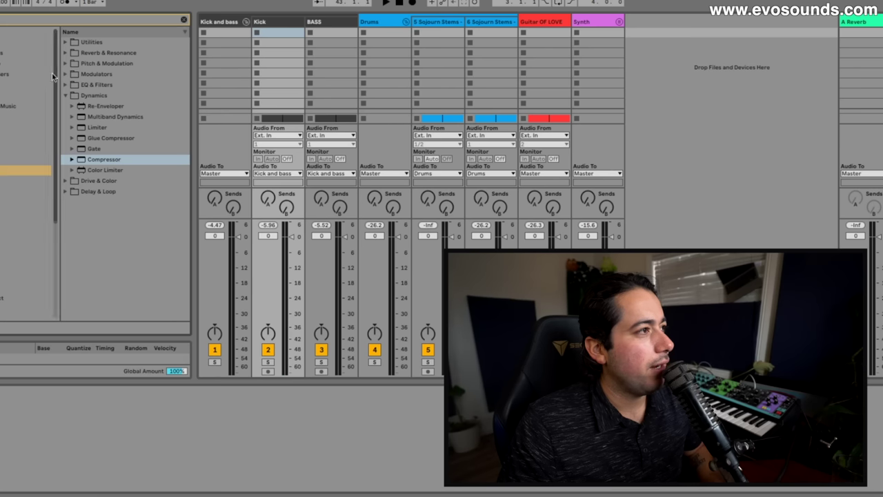
# Add EQ Eight to the Kick track and place a Saturator before it
pyautogui.click(74, 69)
pyautogui.doubleClick(90, 73)
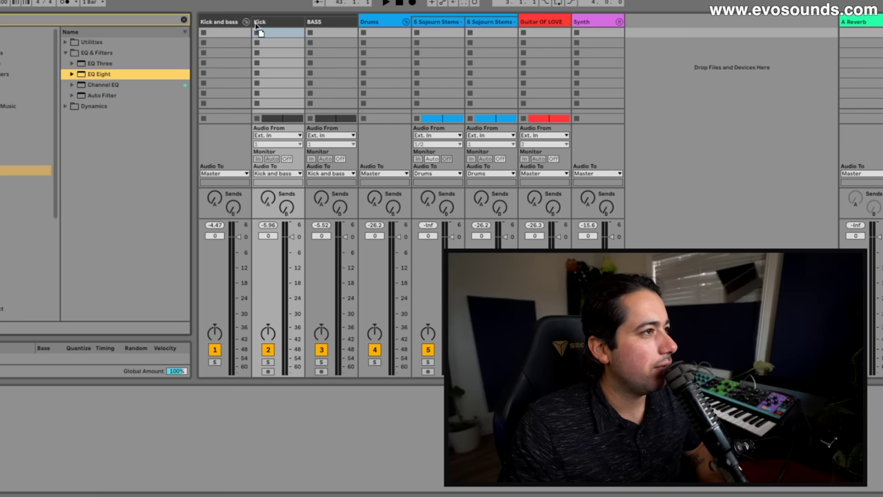
pyautogui.click(184, 20)
pyautogui.write('SAT')
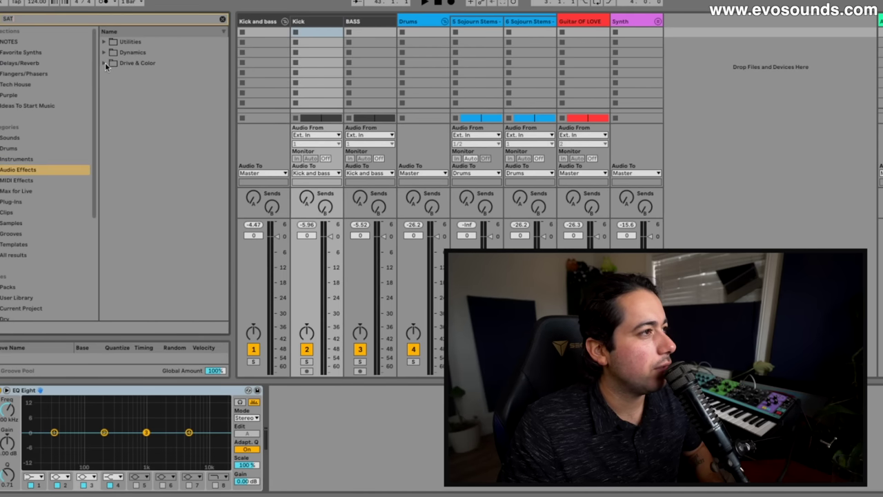
pyautogui.doubleClick(141, 74)
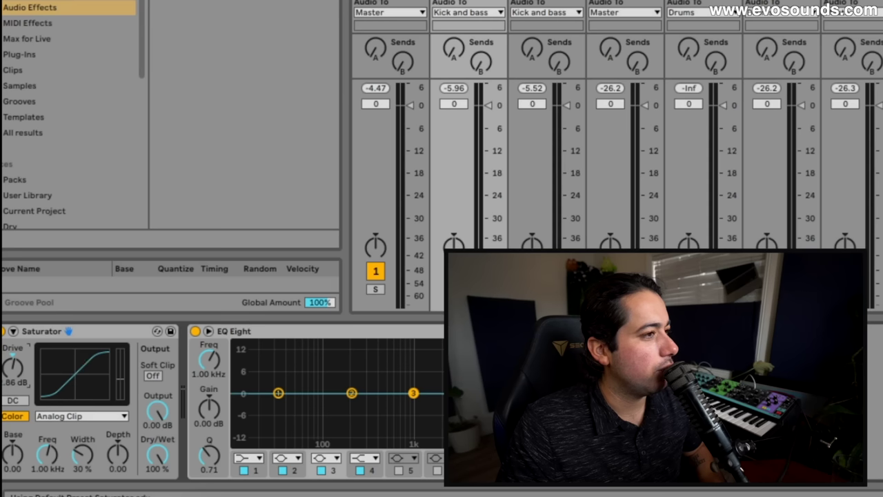
# Solo the Kick and bass group and set the Saturator's drive to 4.00 dB and output to -4.00 dB
pyautogui.press('space')
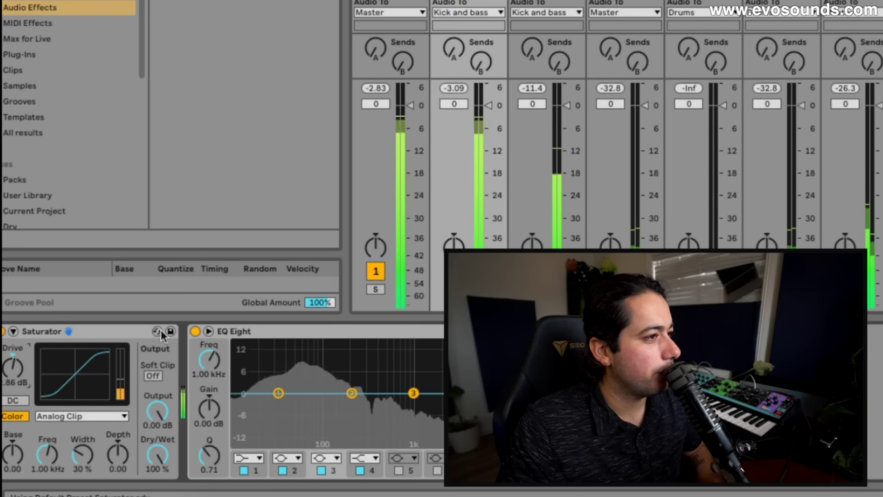
pyautogui.moveTo(144, 412); pyautogui.dragTo(145, 425)
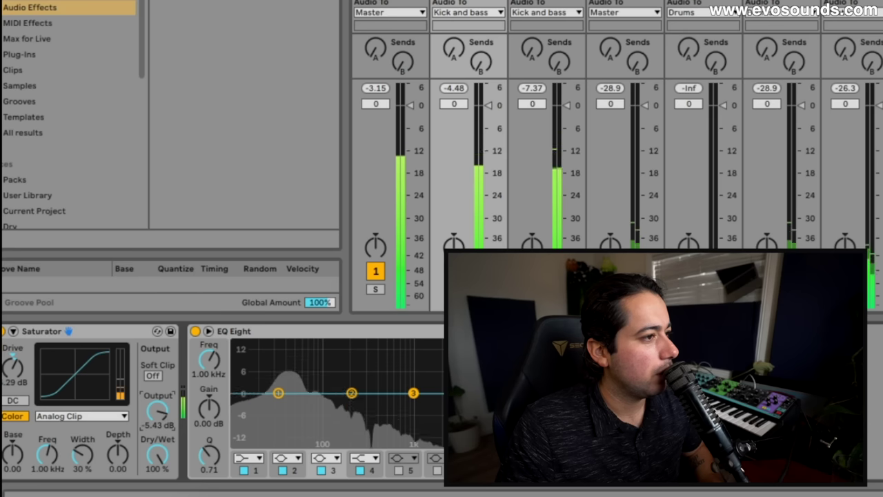
pyautogui.click(376, 289)
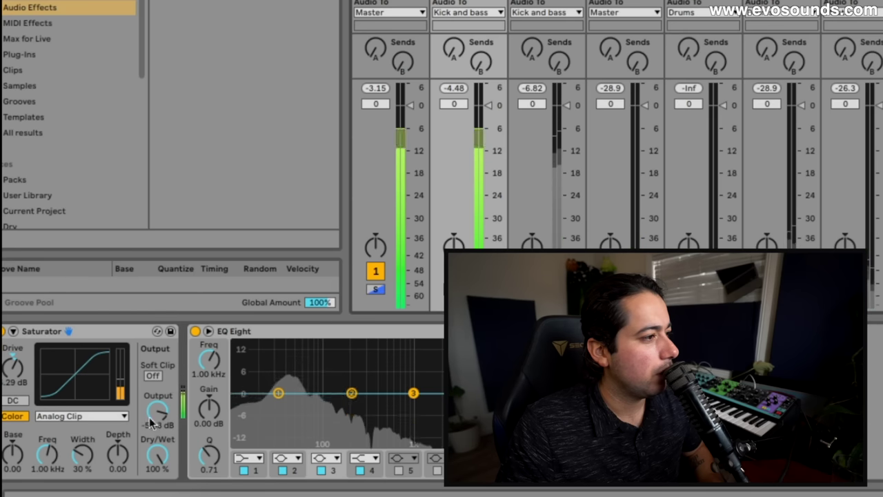
pyautogui.click(22, 376)
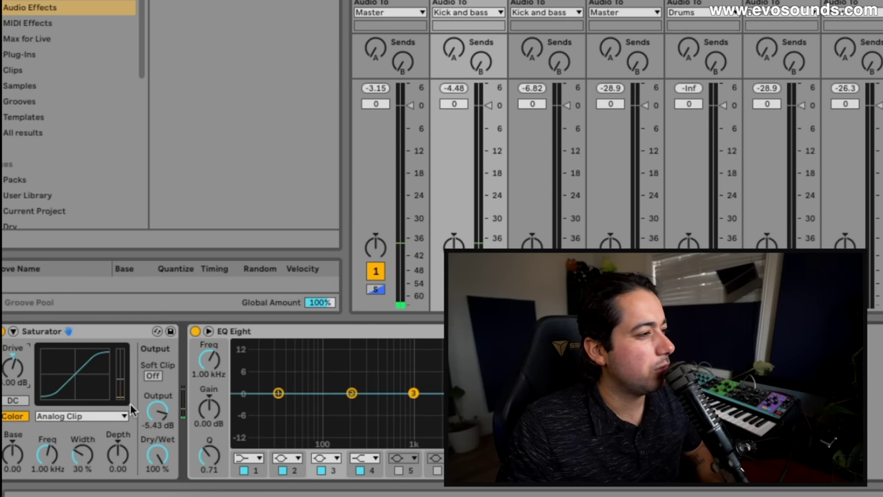
pyautogui.click(157, 411)
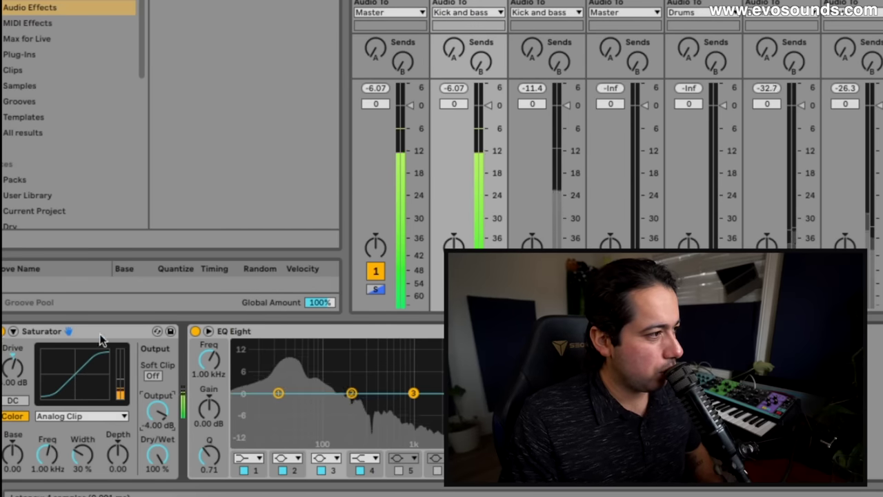
# Group the Kick track's Saturator and EQ Eight into an Audio Effect Rack
pyautogui.click(98, 338)
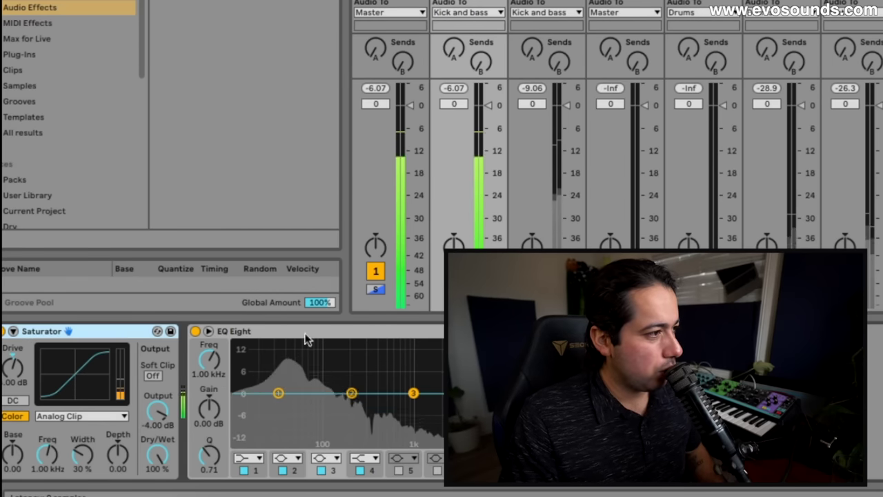
pyautogui.click(307, 338)
pyautogui.click(106, 334)
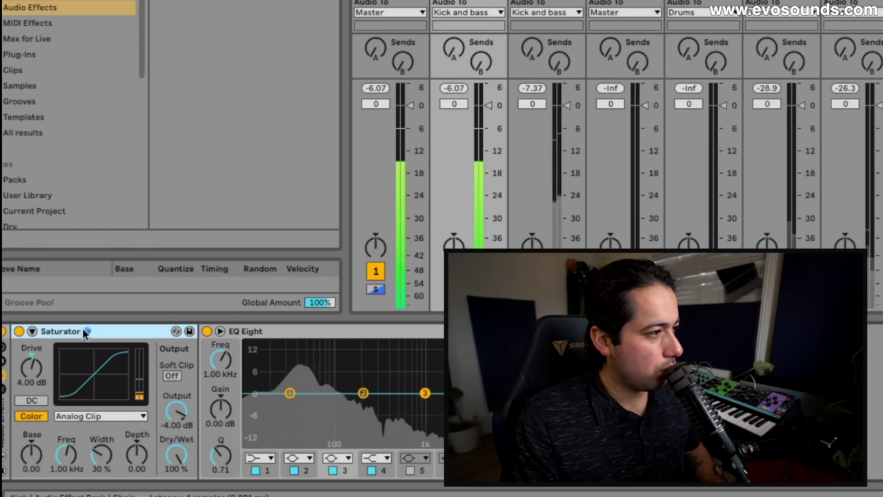
# Set the kick's EQ Eight band 1 to a low cut at 49.5 Hz and band 2 to about -1.86 dB at 408 Hz
pyautogui.click(263, 458)
pyautogui.click(256, 366)
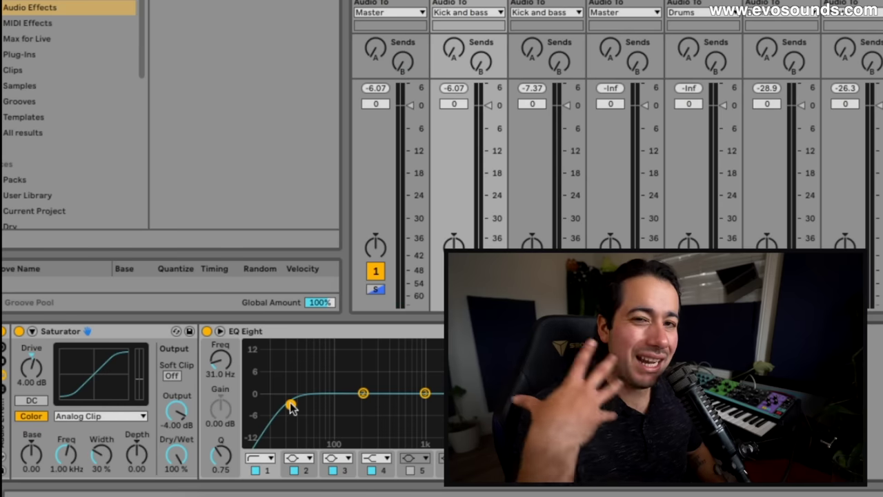
pyautogui.press('space')
pyautogui.moveTo(290, 404); pyautogui.dragTo(310, 403)
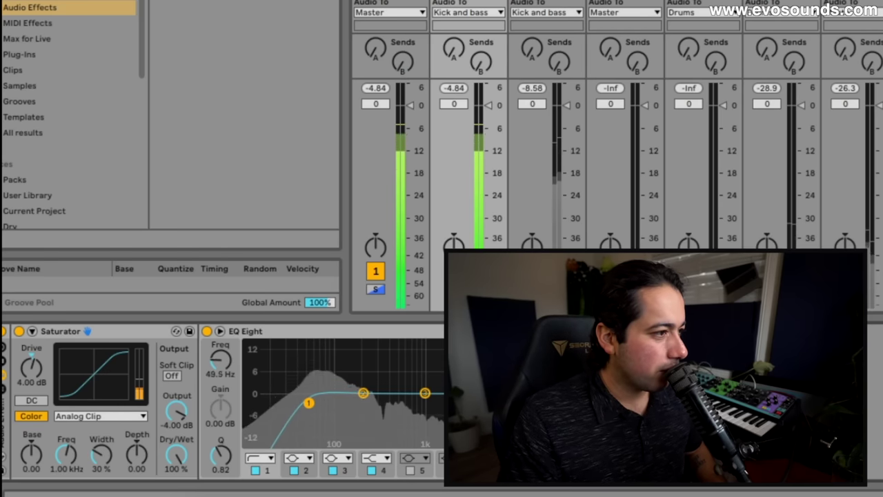
pyautogui.moveTo(363, 393); pyautogui.dragTo(390, 348)
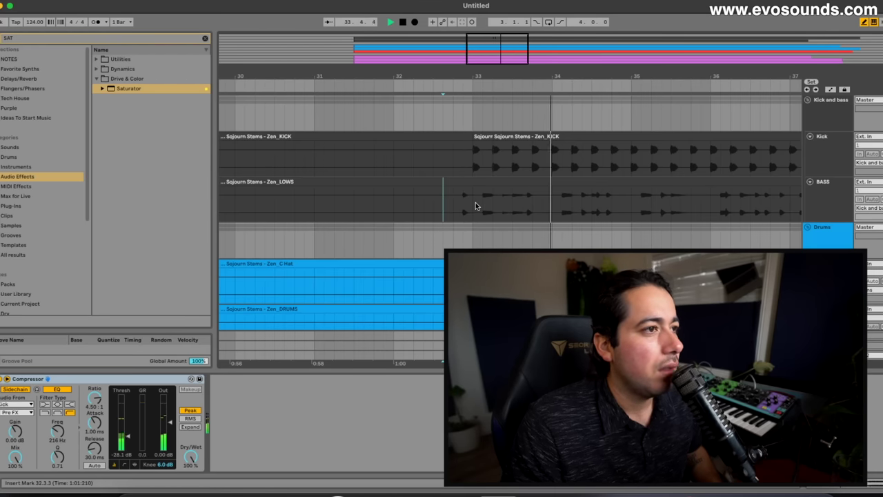
# Play the section where the kick and bass enter and display the Kick track's effect chain
pyautogui.hscroll(2, 495, 164)
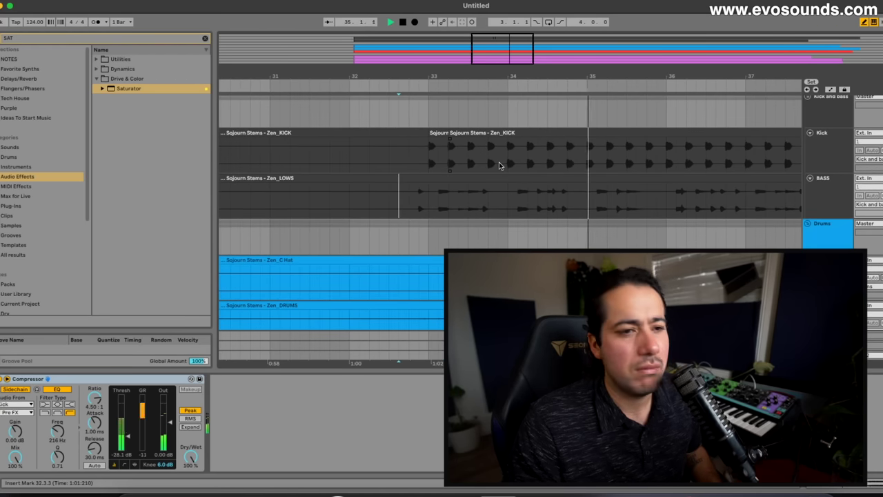
pyautogui.click(850, 161)
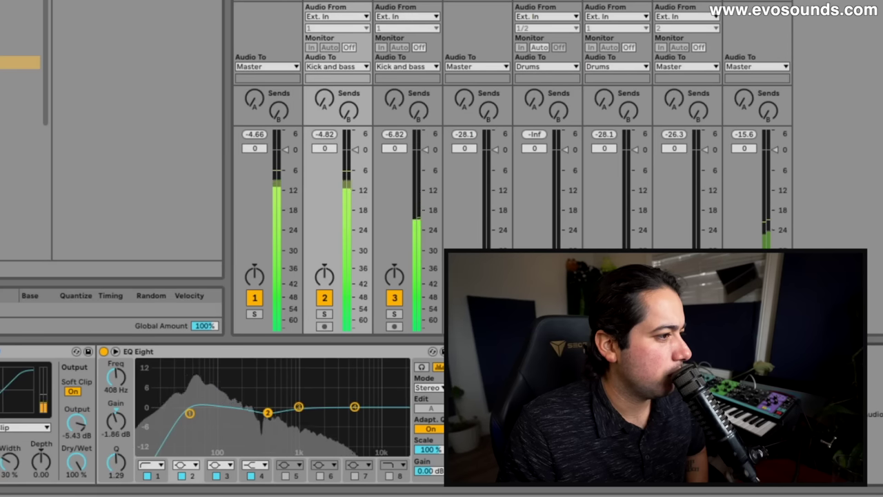
# Lower the kick's EQ Eight band 1 low cut to 40.0 Hz and solo the BASS track
pyautogui.moveTo(190, 411)
pyautogui.mouseDown()
pyautogui.moveTo(173, 413)
pyautogui.moveTo(187, 412)
pyautogui.mouseUp()
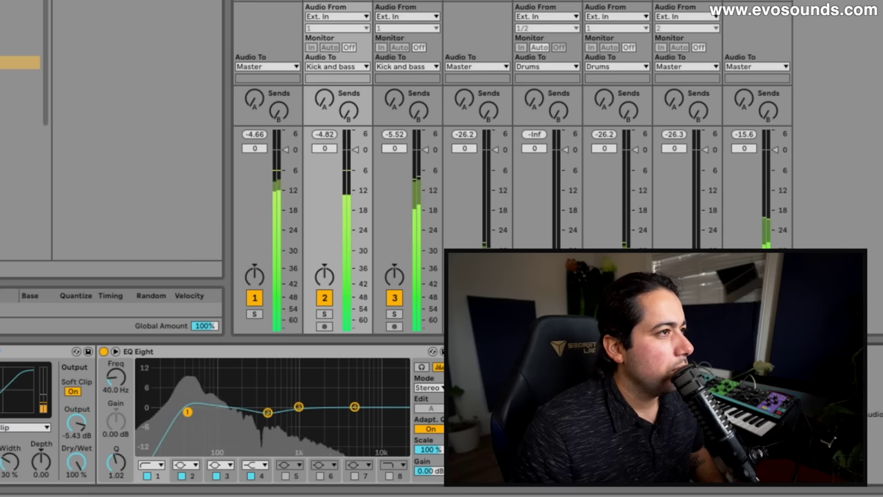
pyautogui.click(414, 3)
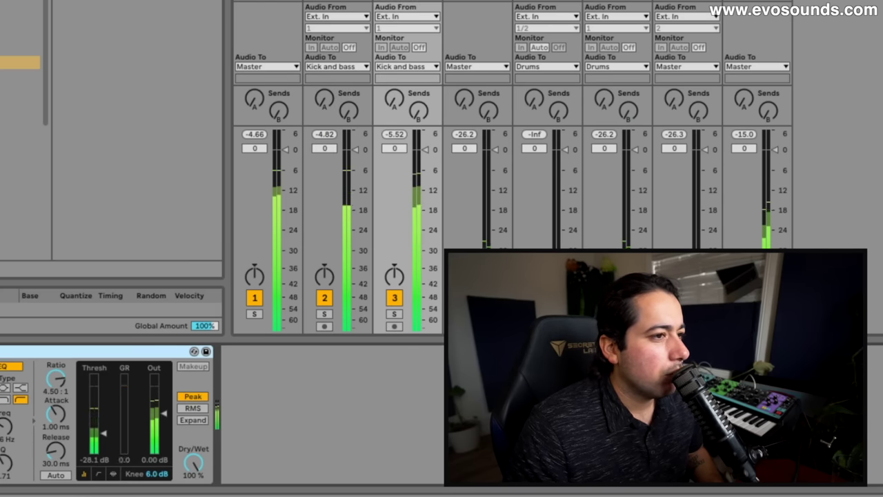
pyautogui.click(400, 270)
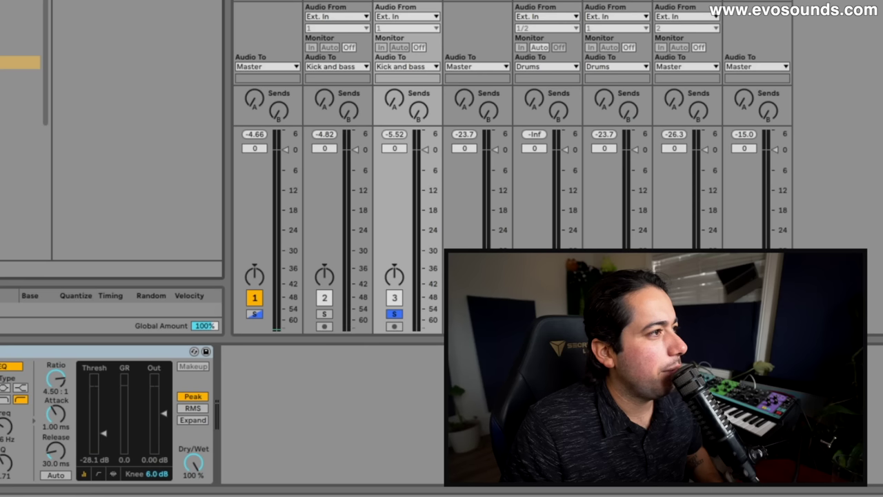
# Expand and enlarge the bass's EQ Eight display, and move band 2 onto the bass's strongest low peak, just above 63 Hz, during playback
pyautogui.moveTo(257, 420); pyautogui.dragTo(260, 418)
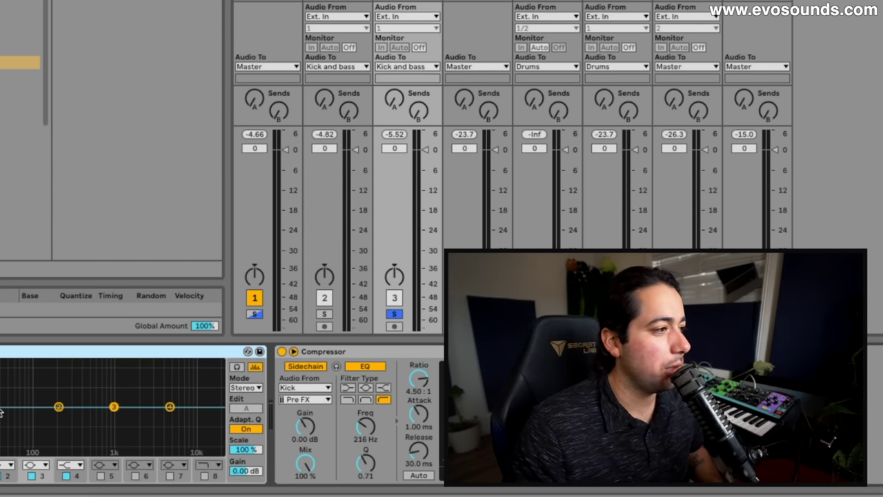
pyautogui.click(256, 367)
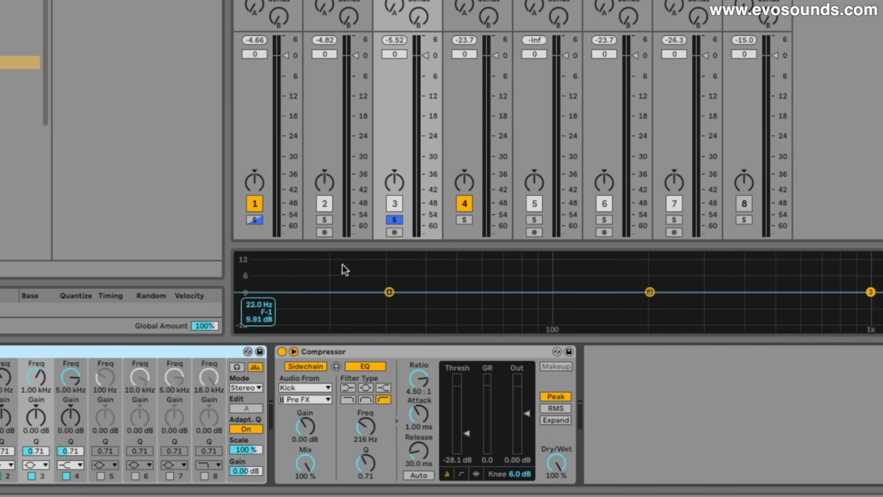
pyautogui.moveTo(356, 245); pyautogui.dragTo(404, 178)
pyautogui.press('space')
pyautogui.moveTo(650, 258); pyautogui.dragTo(487, 233)
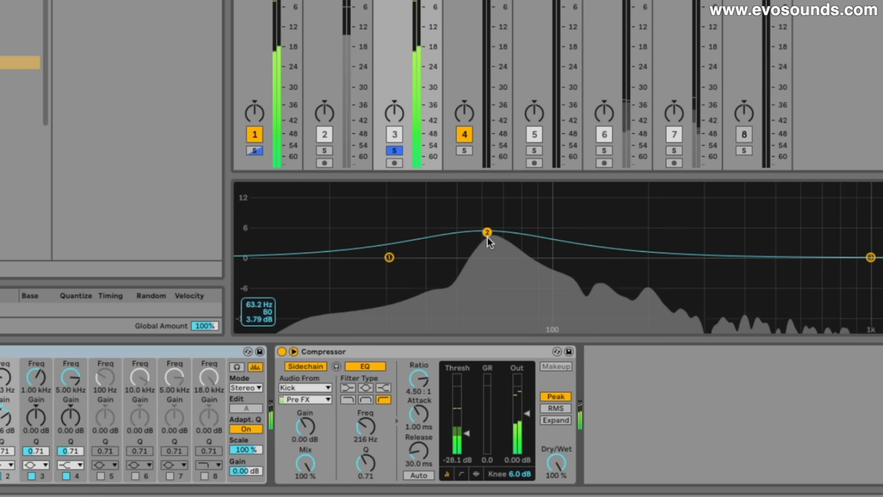
pyautogui.moveTo(488, 241)
pyautogui.mouseDown()
pyautogui.moveTo(494, 230)
pyautogui.moveTo(496, 258)
pyautogui.mouseUp()
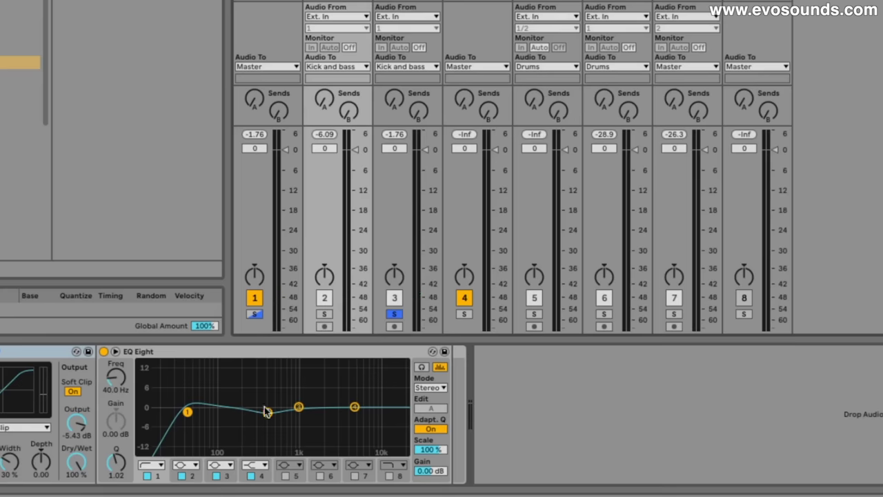
# Set the kick's EQ Eight band 3 to a narrow cut of about -4.29 dB at 64.0 Hz with Q 8.67, comparing it against bypass
pyautogui.click(267, 412)
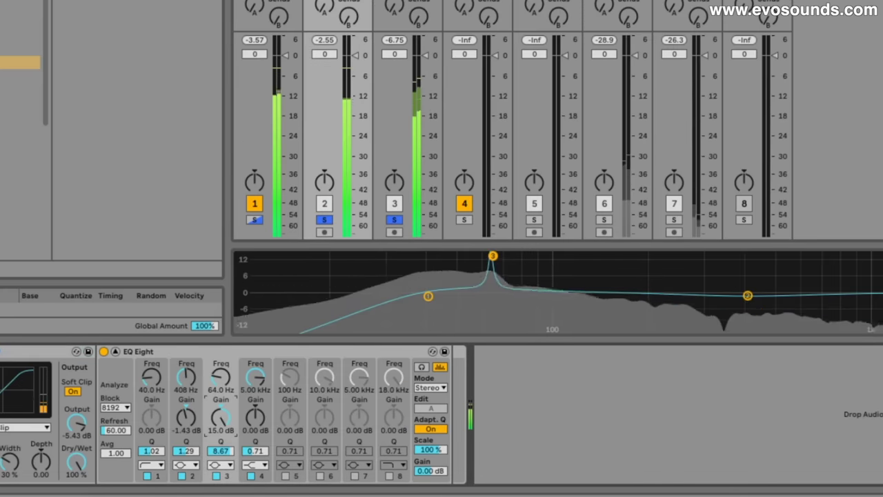
pyautogui.moveTo(493, 256); pyautogui.dragTo(492, 319)
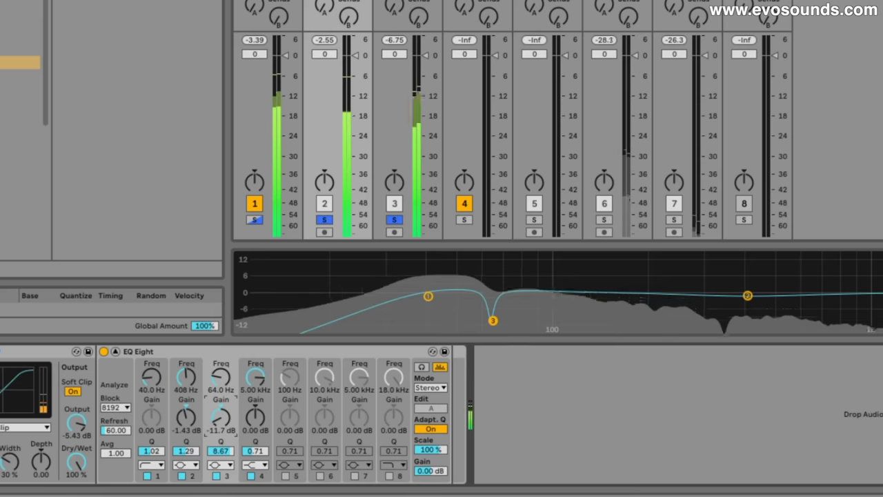
pyautogui.click(216, 476)
pyautogui.click(216, 476)
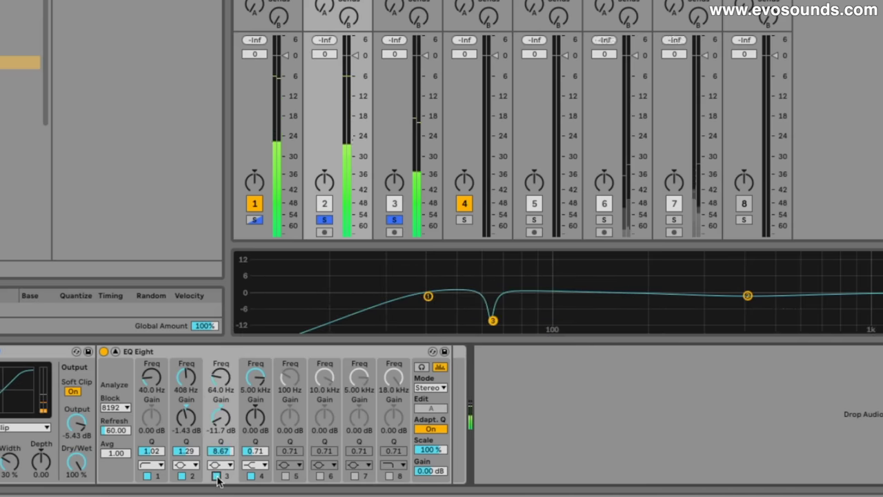
pyautogui.moveTo(493, 320); pyautogui.dragTo(492, 310)
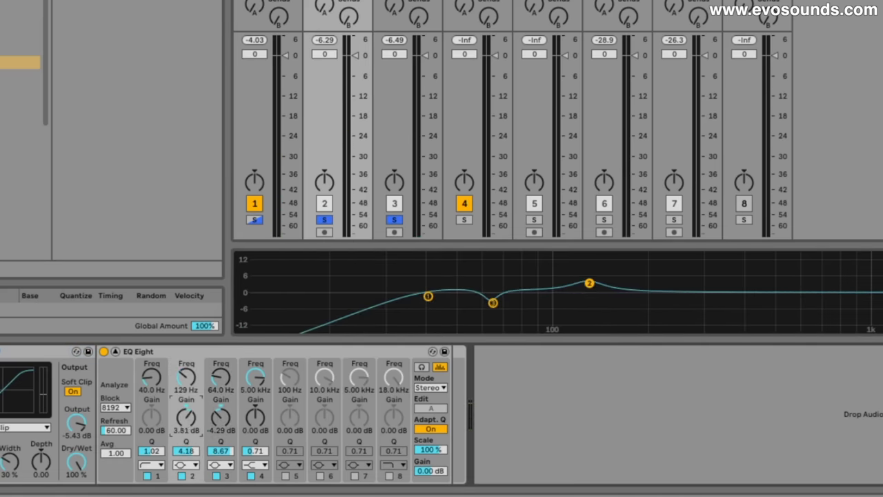
# Narrow the kick's band 2 boost at 129 Hz to Q 13.5 with a gain of 2.86 dB during playback
pyautogui.press('space')
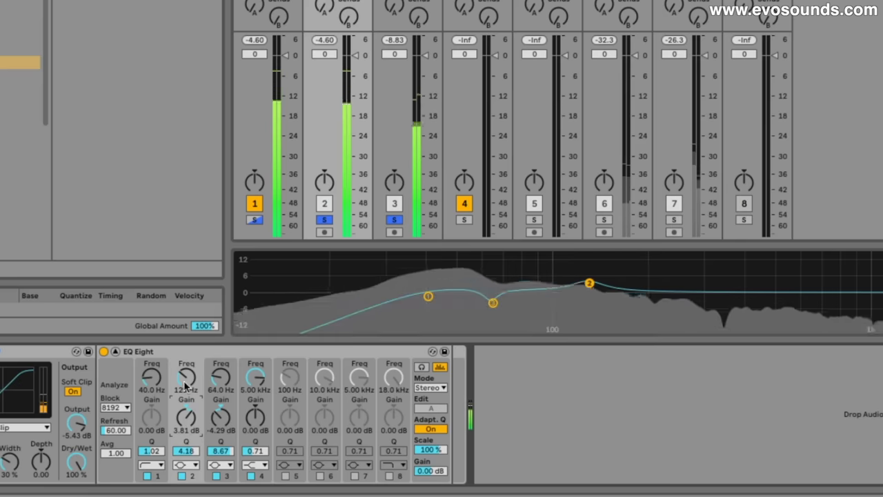
pyautogui.moveTo(190, 454); pyautogui.dragTo(186, 420)
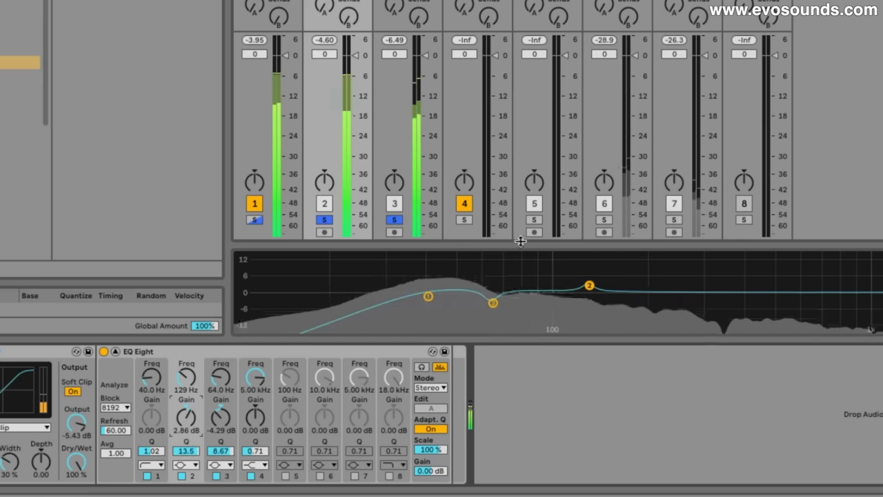
# Set the bass's EQ Eight band 3 to a narrow cut of about -6.90 dB at 133 Hz with Q 18.0
pyautogui.moveTo(521, 244); pyautogui.dragTo(521, 182)
pyautogui.click(408, 121)
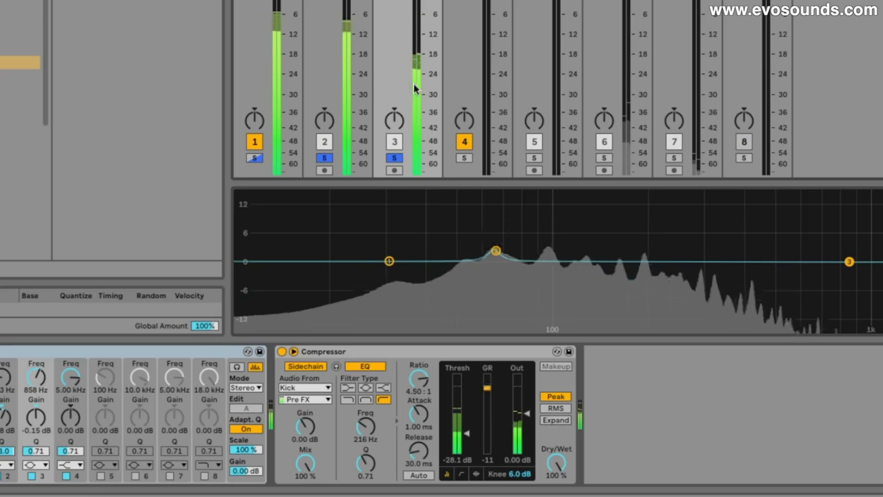
pyautogui.moveTo(850, 262); pyautogui.dragTo(648, 263)
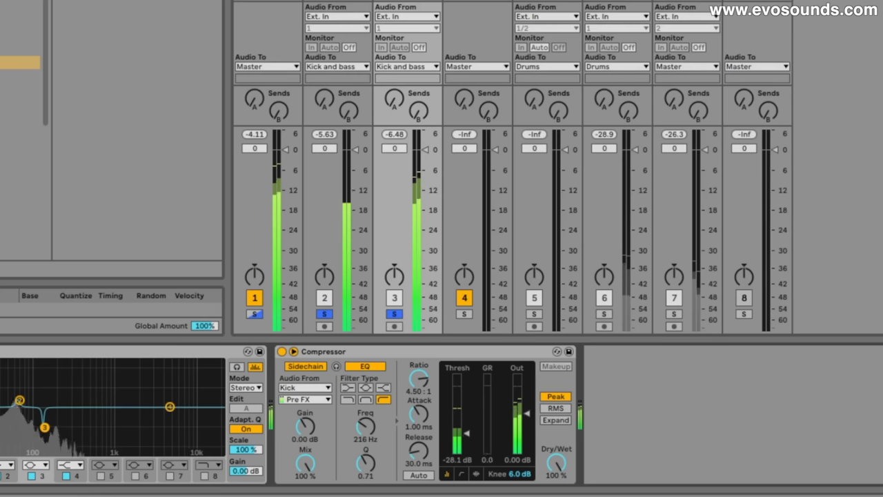
# Insert a Compressor ahead of the bass's sidechain Compressor, with Peak detection and the knee at 0.0 dB
pyautogui.click(313, 353)
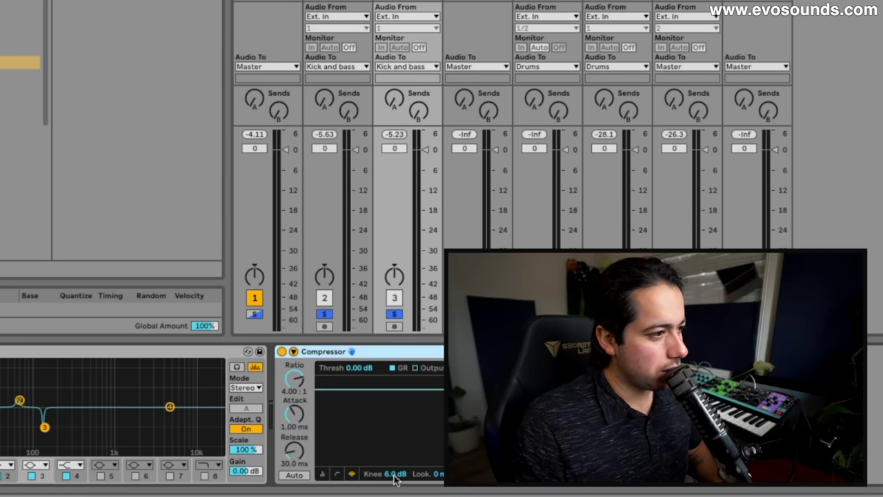
pyautogui.moveTo(395, 474); pyautogui.dragTo(396, 472)
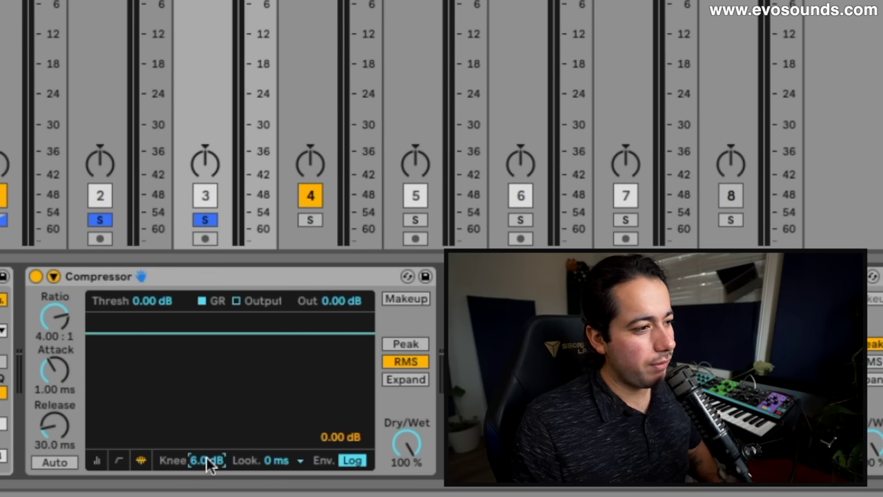
pyautogui.click(97, 459)
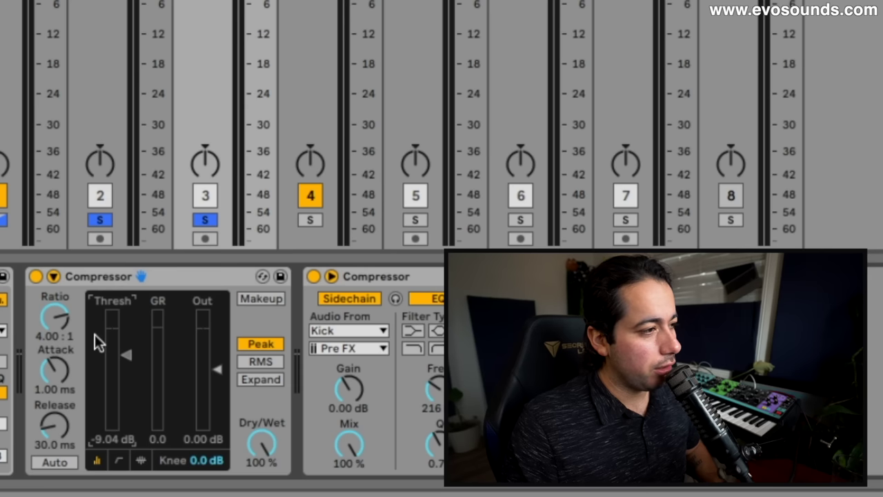
# Set the new bass Compressor's ratio to 4.34:1, threshold to -18.7 dB, attack to 53.7 ms and release to 71.3 ms during playback
pyautogui.press('space')
pyautogui.moveTo(65, 322); pyautogui.dragTo(65, 314)
pyautogui.moveTo(125, 355); pyautogui.dragTo(108, 379)
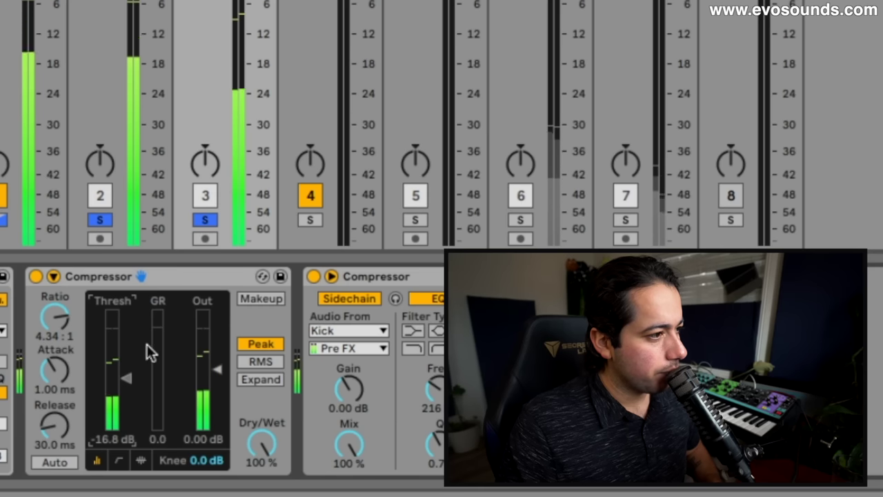
pyautogui.press('space')
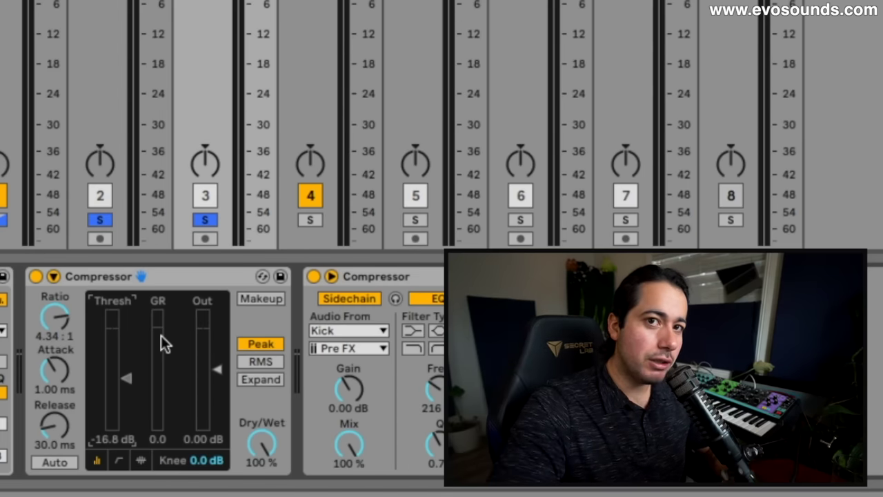
pyautogui.press('space')
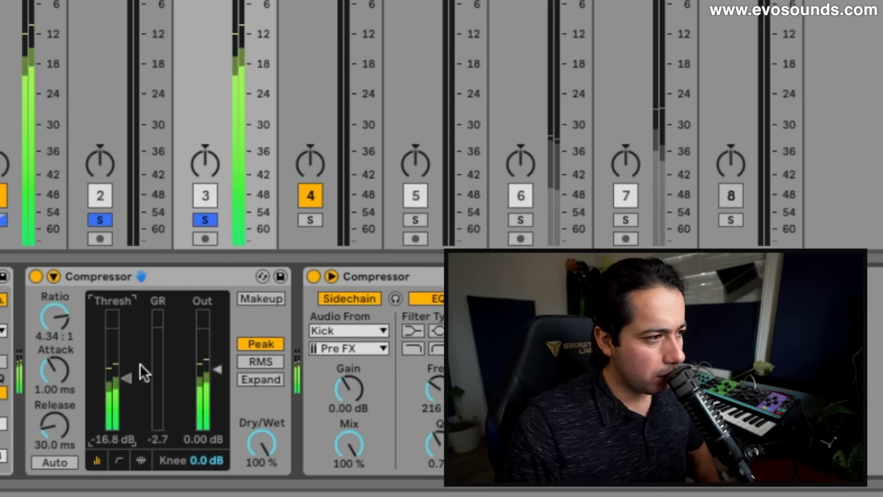
pyautogui.moveTo(128, 379); pyautogui.dragTo(128, 385)
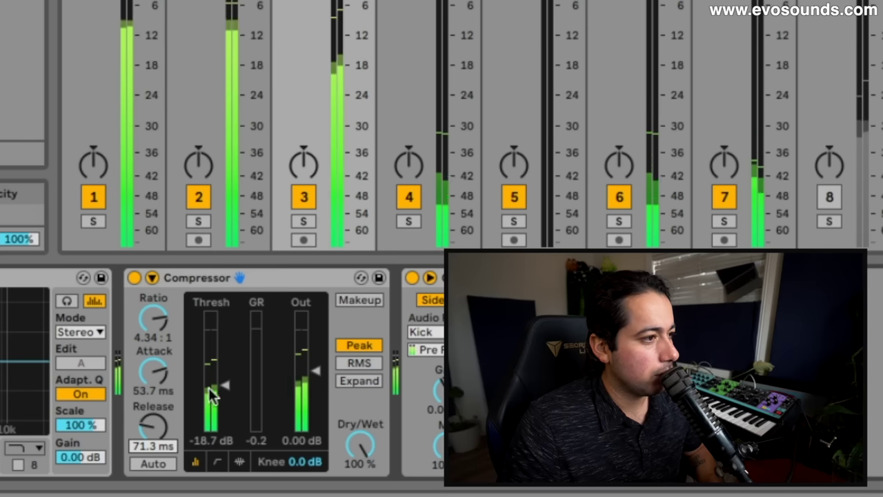
# Set the new bass Compressor's ratio to 4.20:1, threshold to -26.3 dB and knee to 6.2 dB
pyautogui.moveTo(153, 319); pyautogui.dragTo(158, 329)
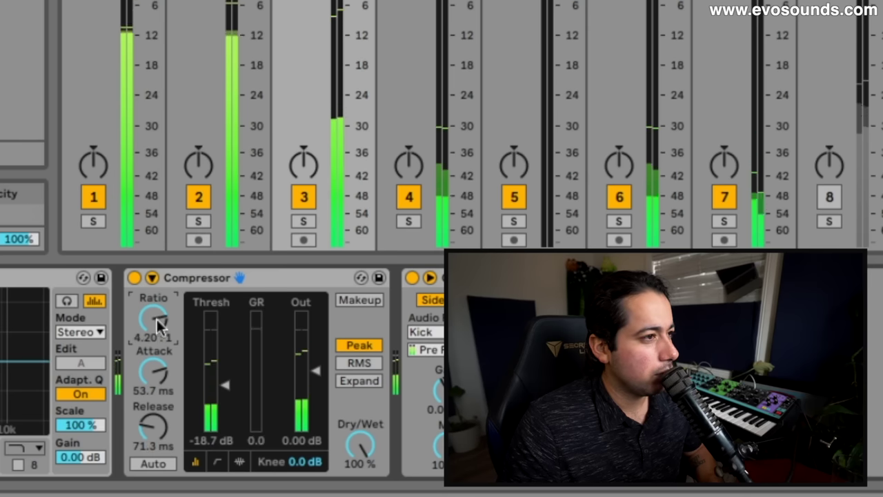
pyautogui.moveTo(221, 392); pyautogui.dragTo(219, 403)
pyautogui.moveTo(304, 460); pyautogui.dragTo(305, 452)
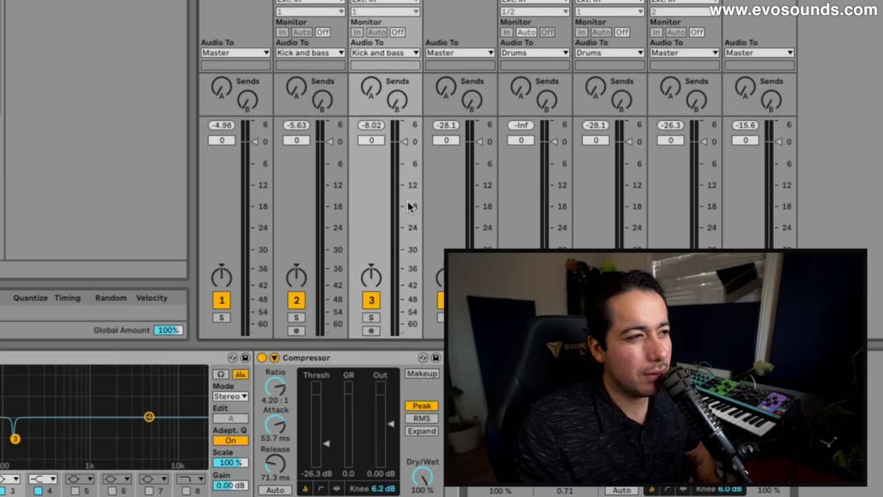
# Play the mix and audition the compressed bass in solo
pyautogui.press('space')
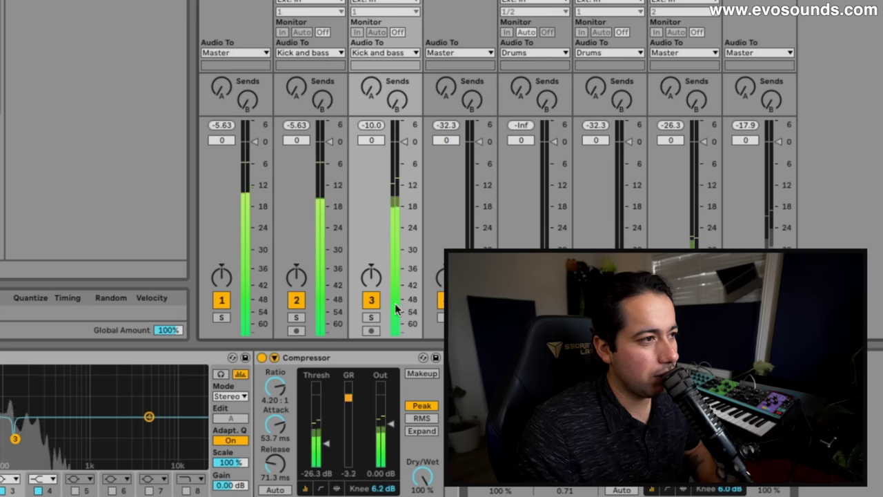
pyautogui.click(371, 317)
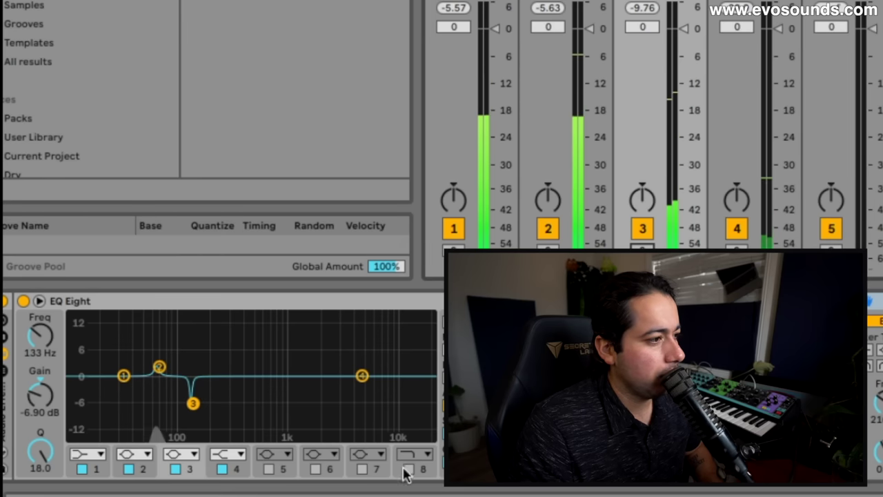
# Enable band 8 of the bass's EQ Eight as a high cut and lower its cutoff to just below 1 kHz
pyautogui.click(409, 469)
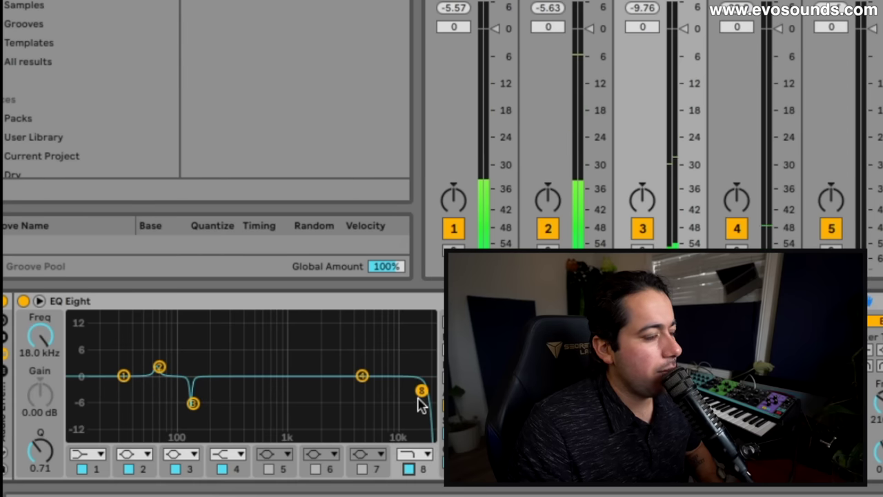
pyautogui.moveTo(420, 390); pyautogui.dragTo(394, 388)
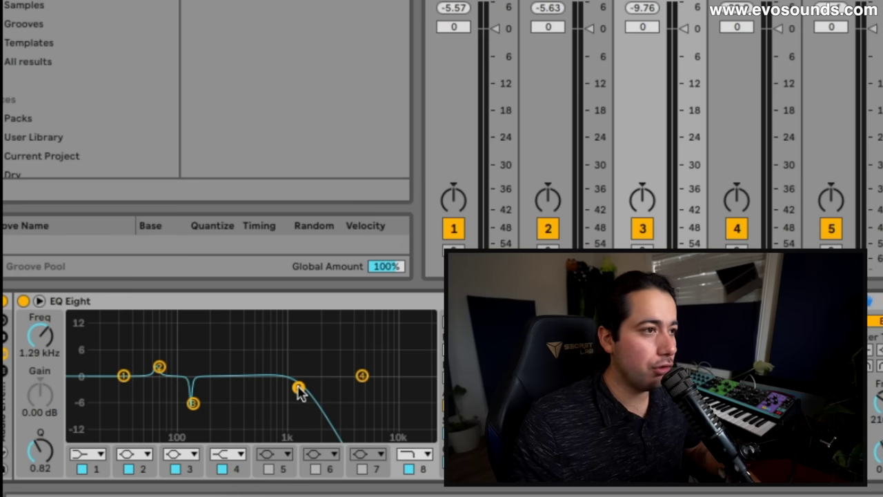
pyautogui.press('space')
pyautogui.moveTo(298, 387); pyautogui.dragTo(276, 386)
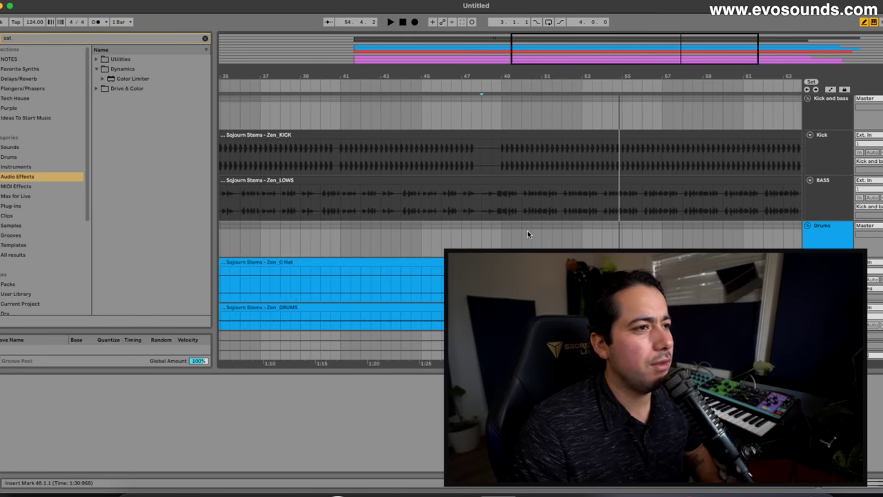
# Place the insert marker at bar 49 in the arrangement and play the section where the drums come in
pyautogui.scroll(-2, 503, 176)
pyautogui.click(503, 180)
pyautogui.scroll(-2, 503, 182)
pyautogui.hscroll(3, 503, 181)
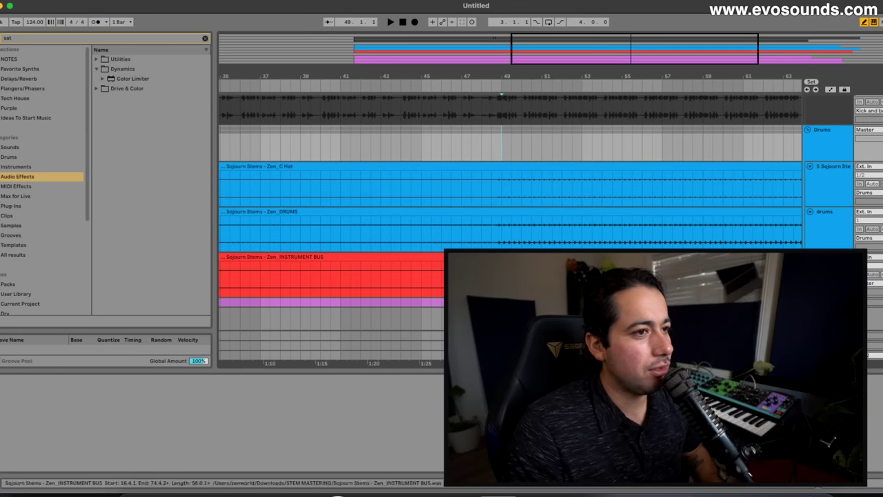
pyautogui.scroll(1, 459, 200)
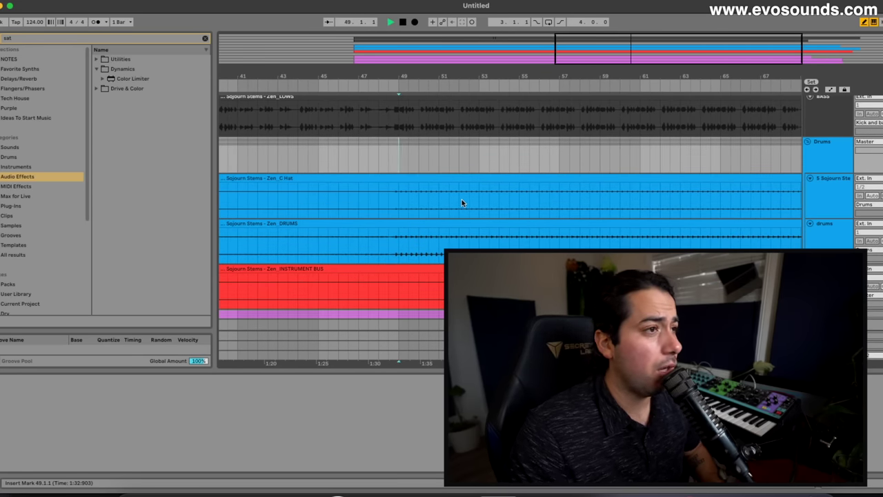
pyautogui.press('space')
pyautogui.scroll(-1, 469, 207)
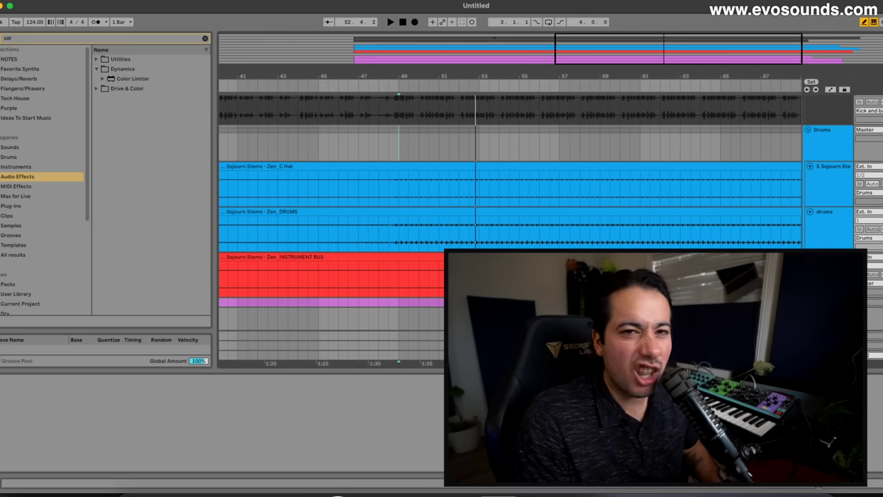
# Fold the Drums group and unfold the Synth group to show its Pluck, PADS and texture tracks
pyautogui.click(828, 246)
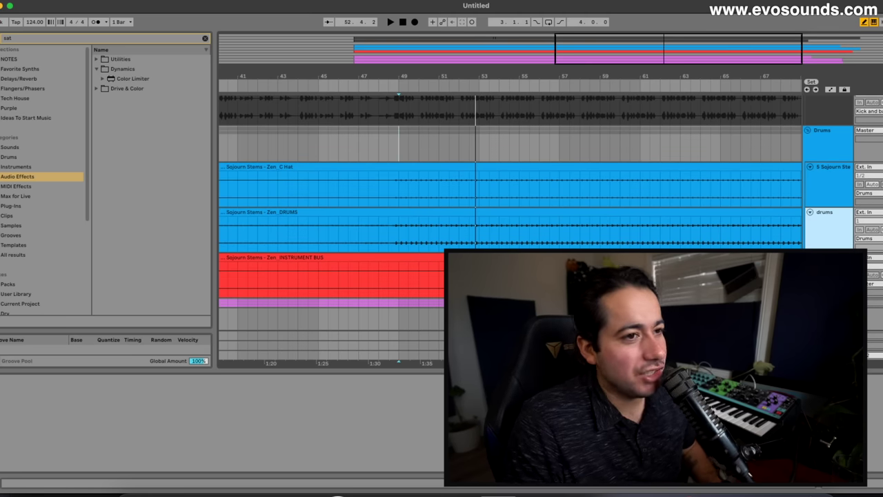
pyautogui.click(825, 177)
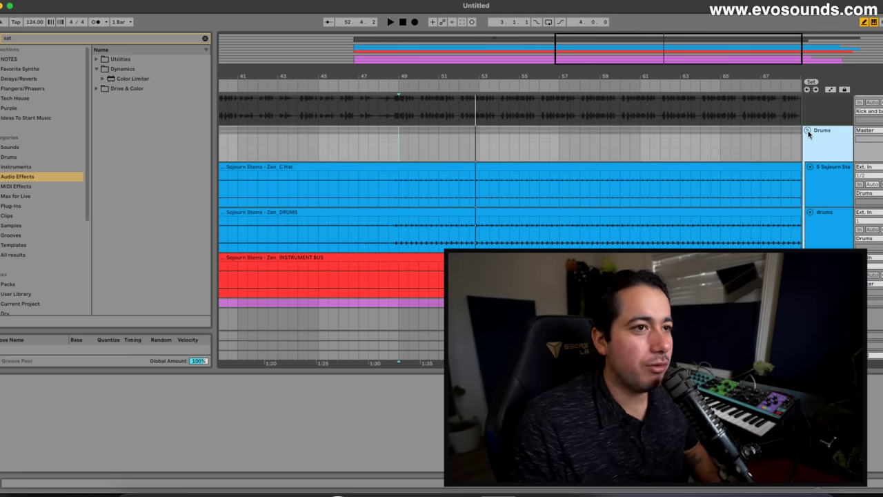
pyautogui.click(808, 131)
pyautogui.click(808, 282)
pyautogui.scroll(-3, 510, 213)
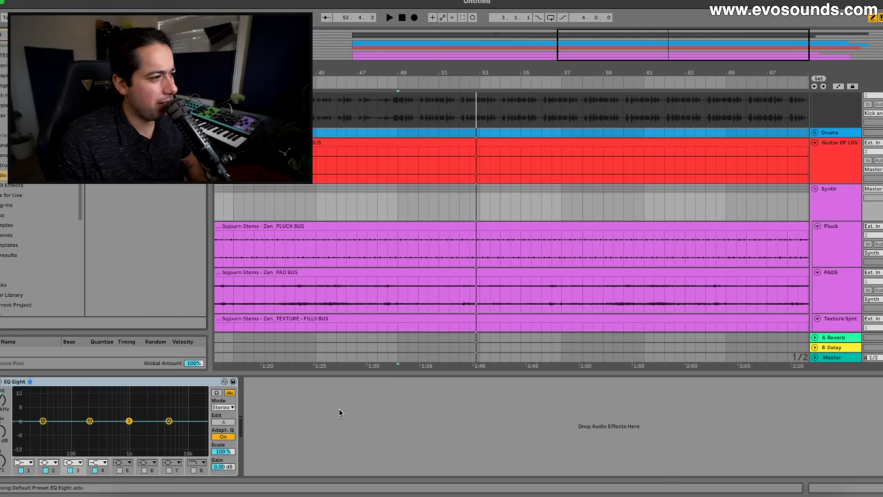
# Play the drum section from bar 49 and try shifting band 2 of the Synth group's EQ Eight slightly lower in frequency
pyautogui.scroll(-3, 749, 292)
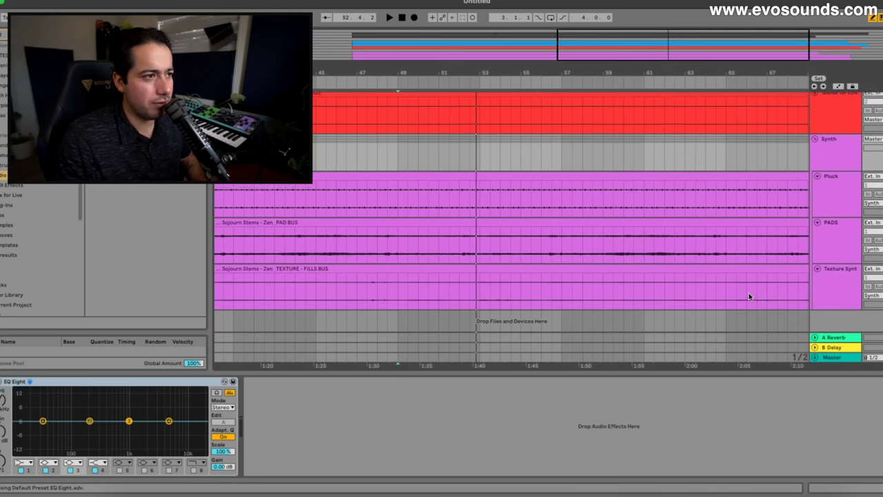
pyautogui.click(834, 155)
pyautogui.press('space')
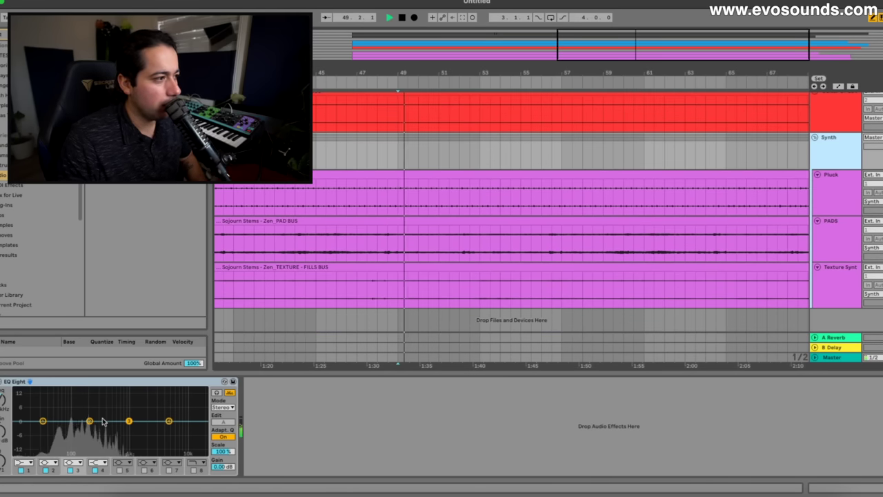
pyautogui.moveTo(89, 421); pyautogui.dragTo(80, 421)
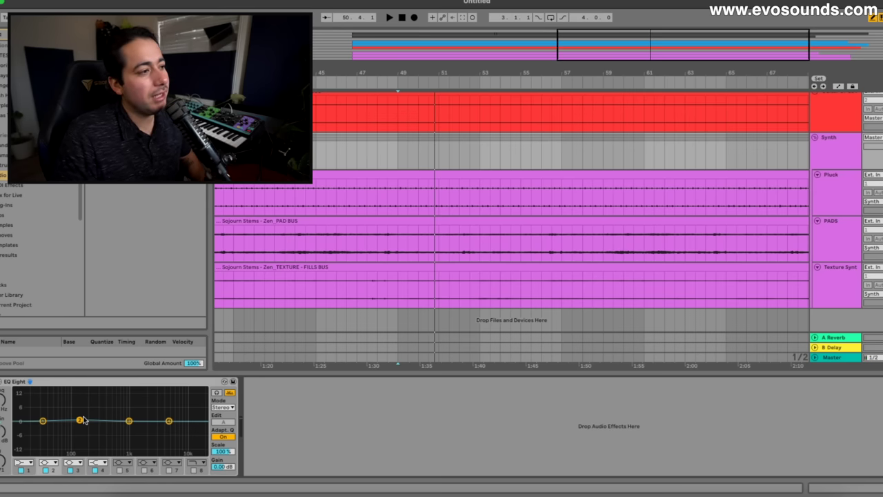
pyautogui.moveTo(84, 420); pyautogui.dragTo(89, 421)
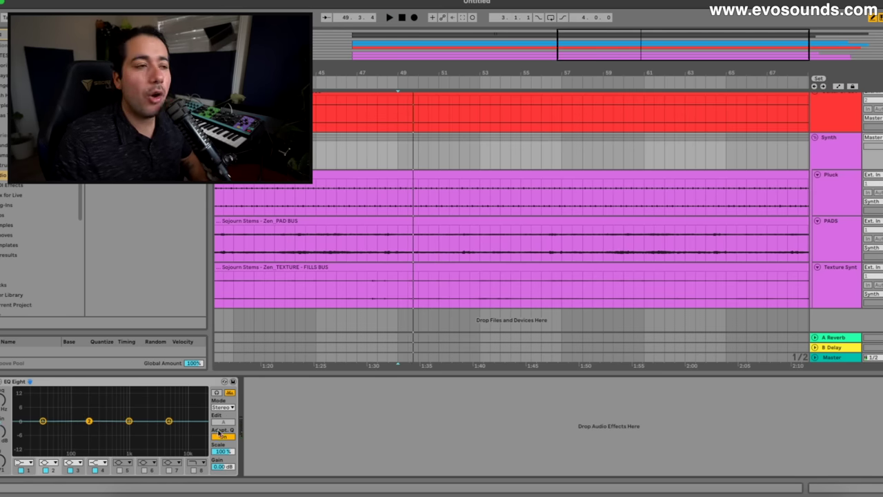
# Play the arrangement from bar 21 and examine the Synth group's spectrum in its EQ Eight
pyautogui.hscroll(-10, 350, 318)
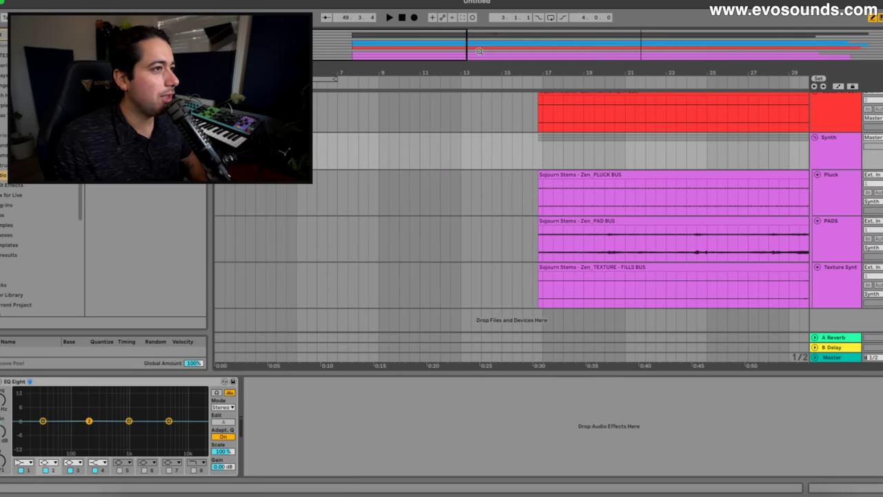
pyautogui.moveTo(480, 52); pyautogui.dragTo(479, 27)
pyautogui.click(359, 203)
pyautogui.press('space')
pyautogui.click(836, 206)
pyautogui.click(832, 154)
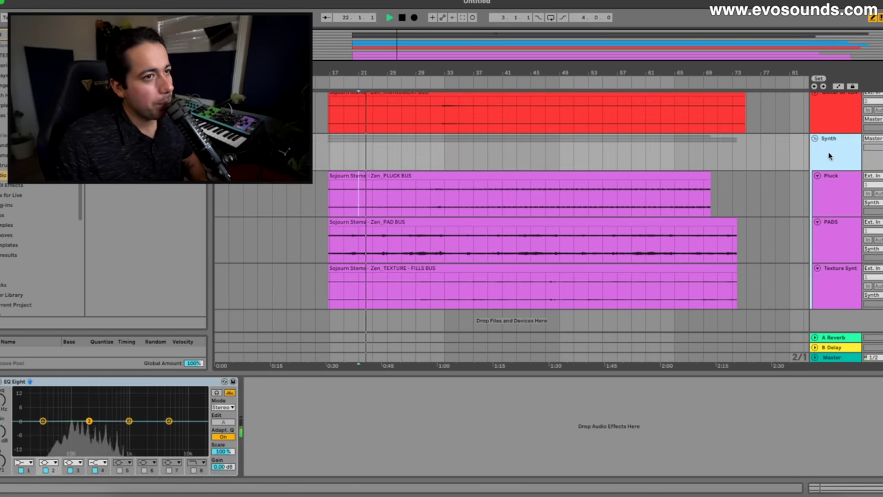
pyautogui.scroll(5, 409, 219)
pyautogui.scroll(-1, 414, 216)
pyautogui.scroll(-1, 414, 218)
pyautogui.press('space')
# Play the transition into the drop from bar 31 and bring up the Synth group's devices
pyautogui.click(430, 181)
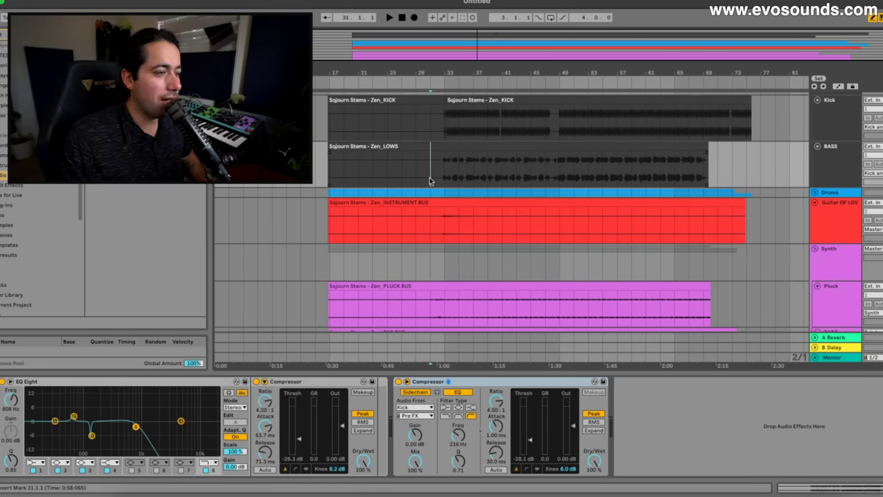
pyautogui.scroll(-3, 441, 248)
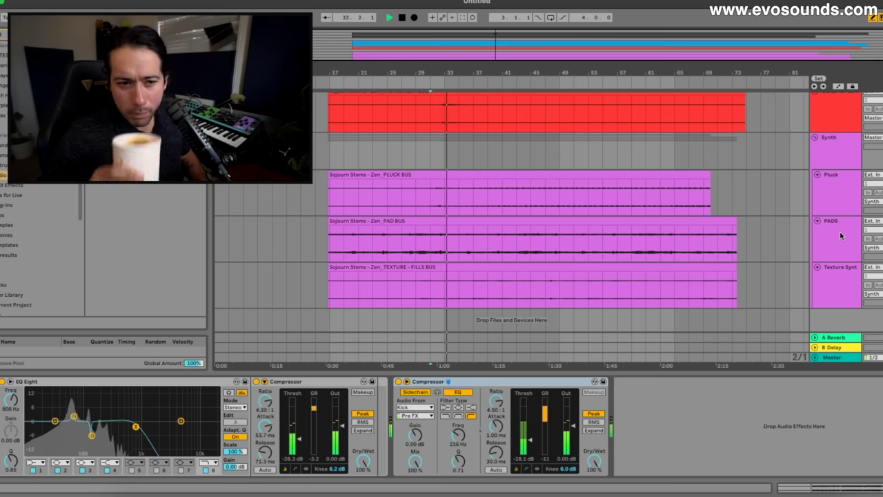
pyautogui.click(843, 155)
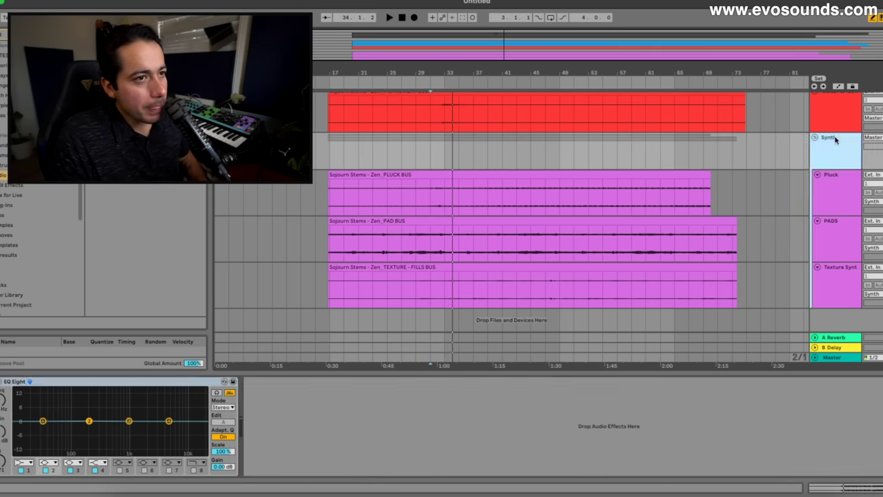
# Make band 1 of the Synth group's EQ Eight a low cut and automate its frequency to rise between bars 29 and 33
pyautogui.click(30, 463)
pyautogui.click(25, 405)
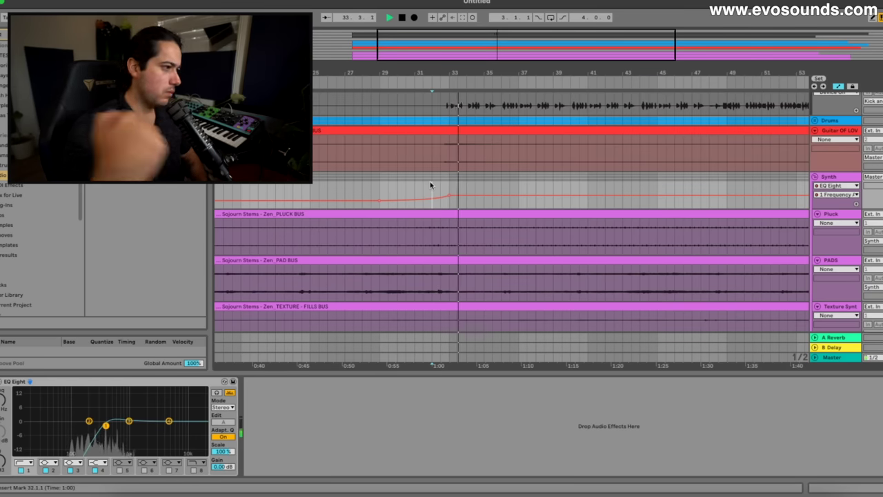
pyautogui.scroll(-2, 447, 204)
pyautogui.scroll(-1, 449, 204)
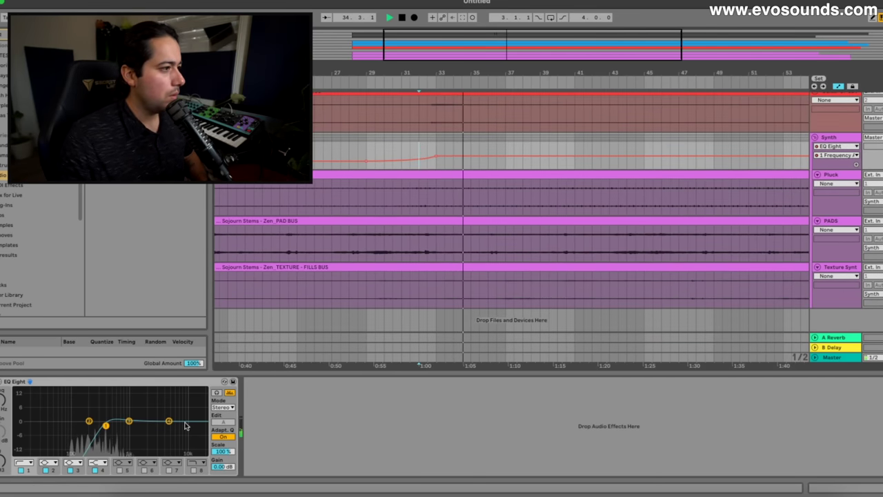
# Enable band 8 of the Synth group's EQ Eight as a high cut and sweep its cutoff down during playback
pyautogui.click(194, 469)
pyautogui.moveTo(200, 428); pyautogui.dragTo(111, 425)
pyautogui.press('space')
# Show the band 8 frequency automation and draw it falling gradually from about bar 30 to bar 33 on the Synth group
pyautogui.rightClick(3, 400)
pyautogui.click(25, 404)
pyautogui.click(412, 168)
pyautogui.press('space')
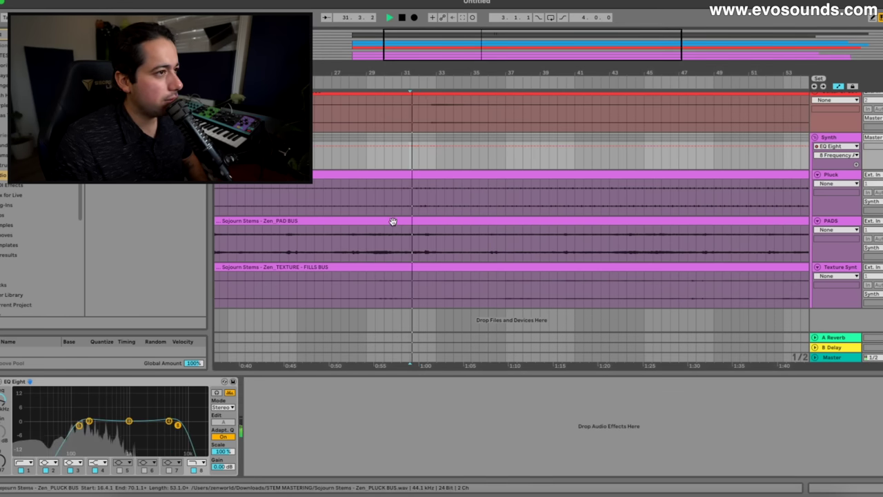
pyautogui.moveTo(436, 147); pyautogui.dragTo(385, 142)
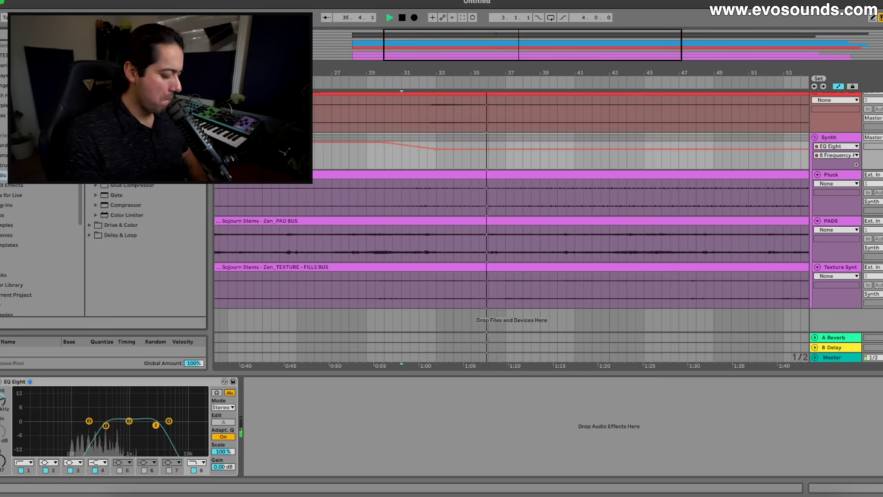
# Add a Compressor after the Synth group's EQ Eight and switch it to the level meter view
pyautogui.moveTo(117, 138); pyautogui.dragTo(290, 417)
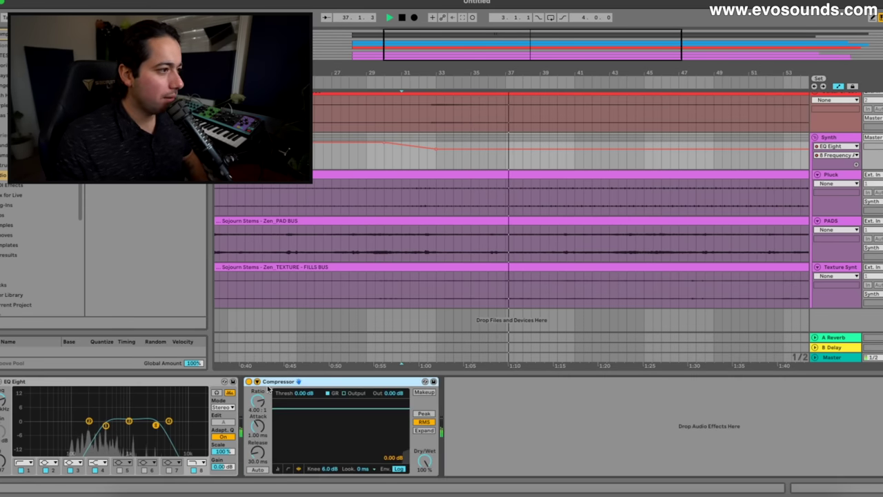
pyautogui.click(833, 138)
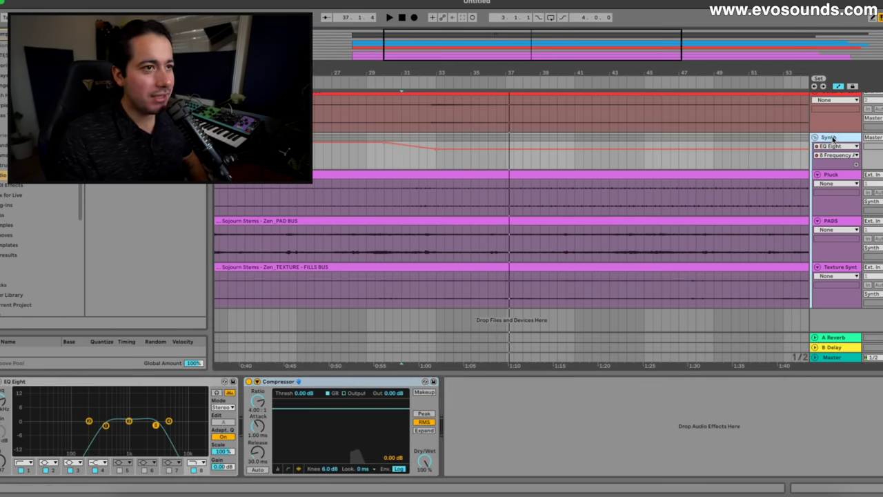
pyautogui.click(152, 385)
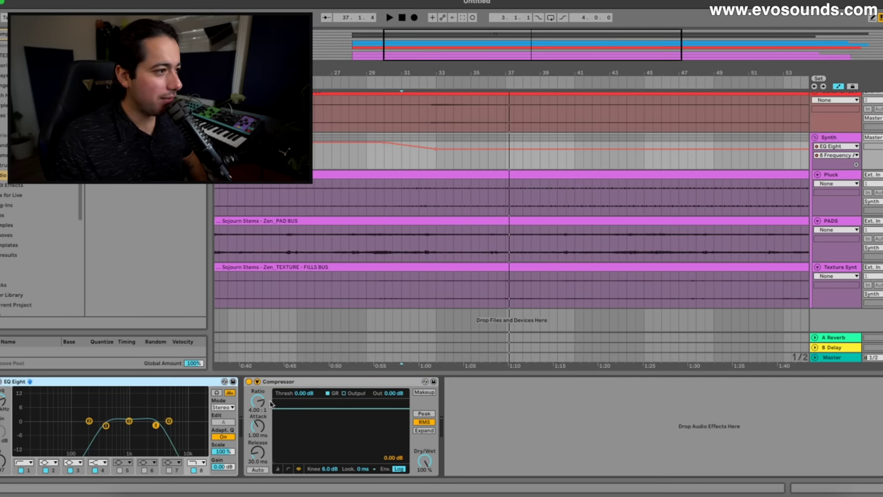
pyautogui.click(277, 469)
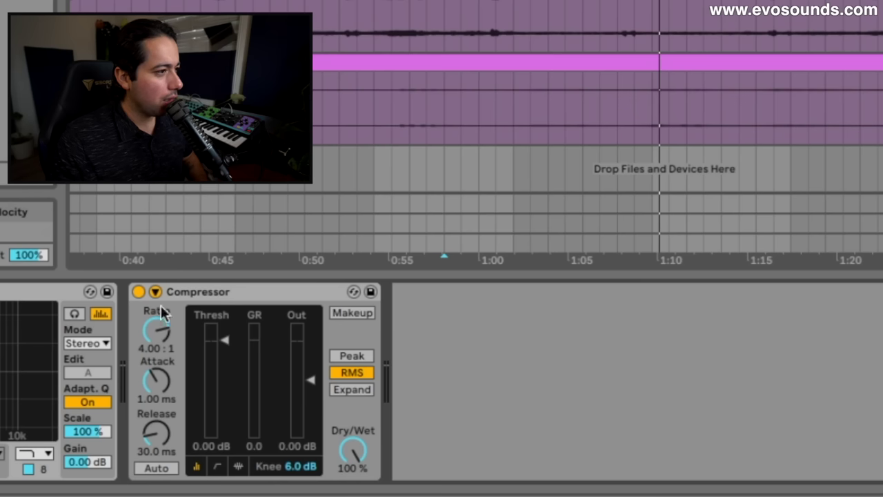
# Sidechain the Synth group's Compressor to the Kick, with the sidechain EQ's high-pass filter at 740 Hz
pyautogui.click(256, 381)
pyautogui.click(167, 343)
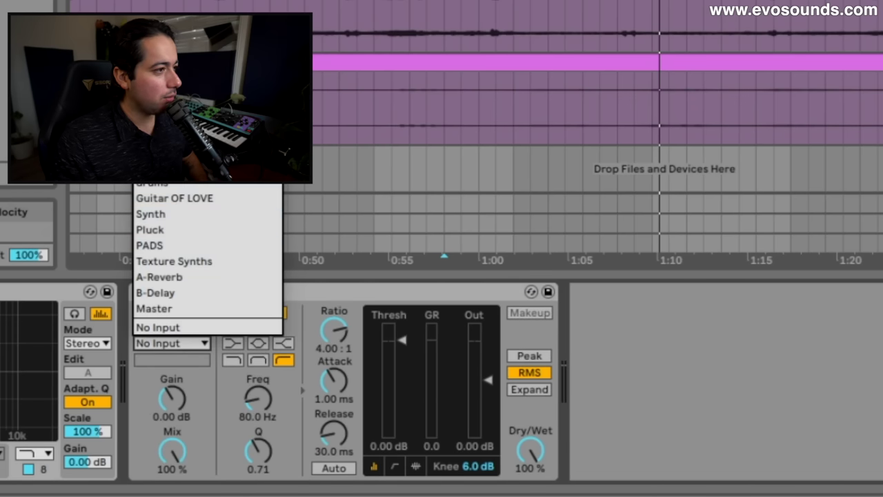
pyautogui.click(158, 166)
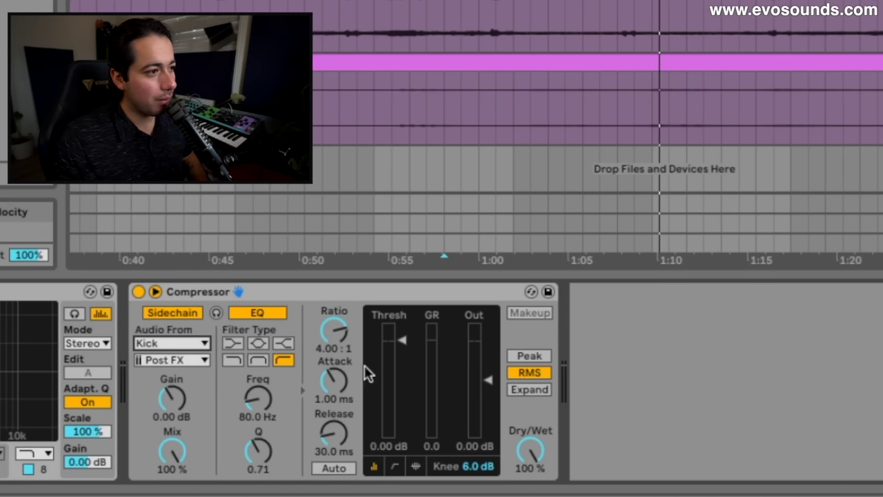
pyautogui.click(264, 316)
pyautogui.click(265, 314)
pyautogui.moveTo(241, 398); pyautogui.dragTo(241, 376)
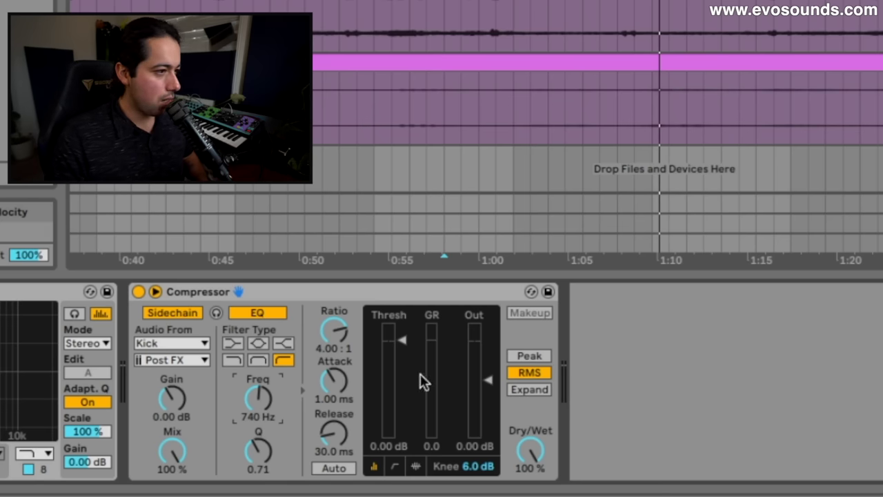
# Set the sidechained Compressor to Peak detection and lower its threshold while the mix plays
pyautogui.click(546, 356)
pyautogui.press('space')
pyautogui.moveTo(399, 382); pyautogui.dragTo(394, 384)
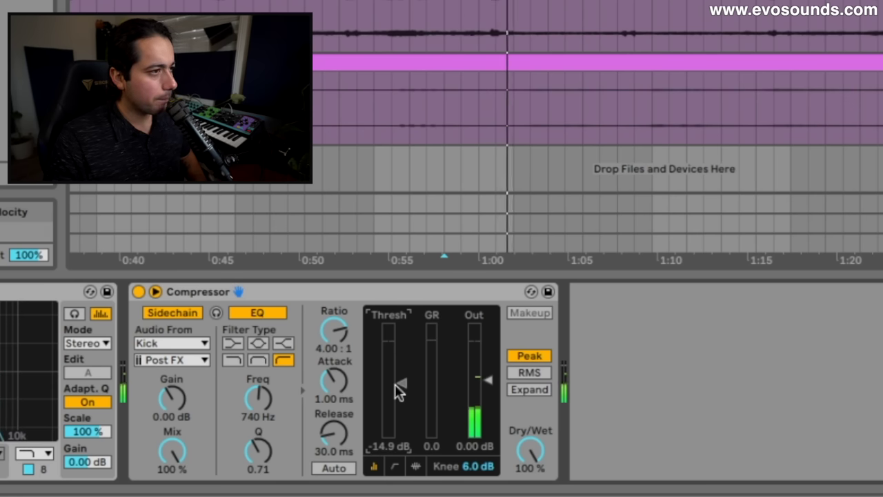
pyautogui.moveTo(395, 384); pyautogui.dragTo(394, 407)
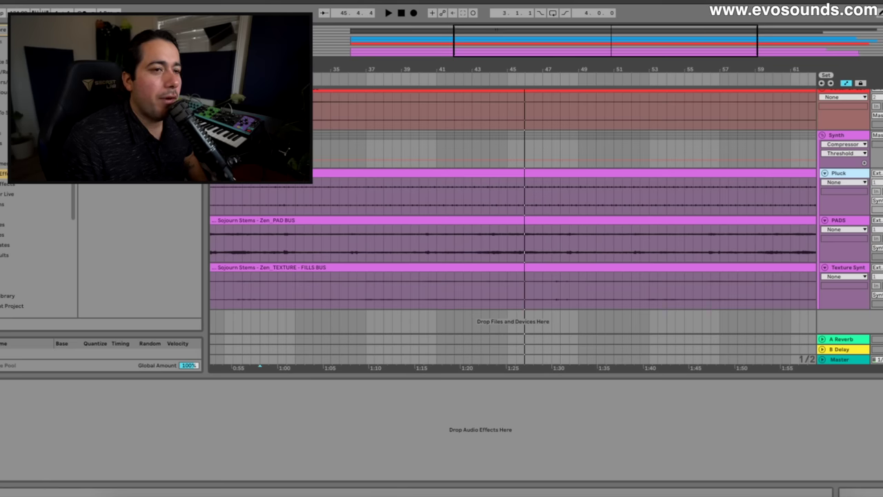
# Add an EQ Eight to the Pluck track and play it from bar 41
pyautogui.scroll(1, 512, 211)
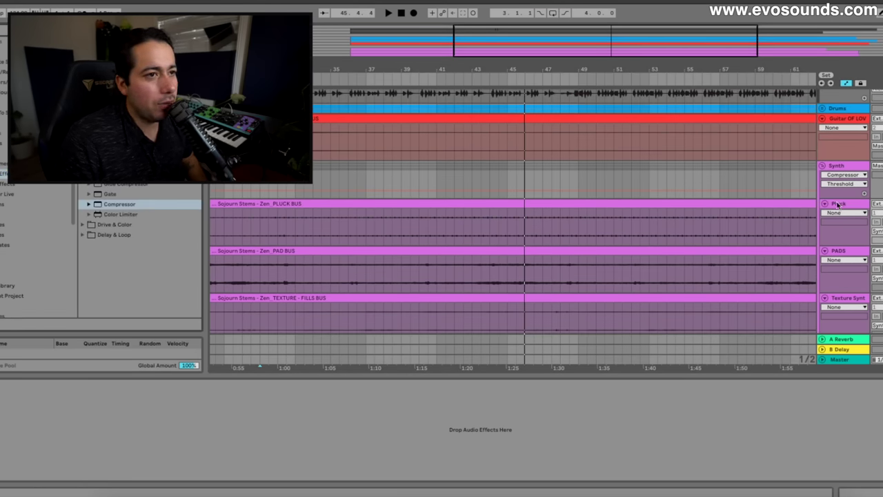
pyautogui.click(838, 204)
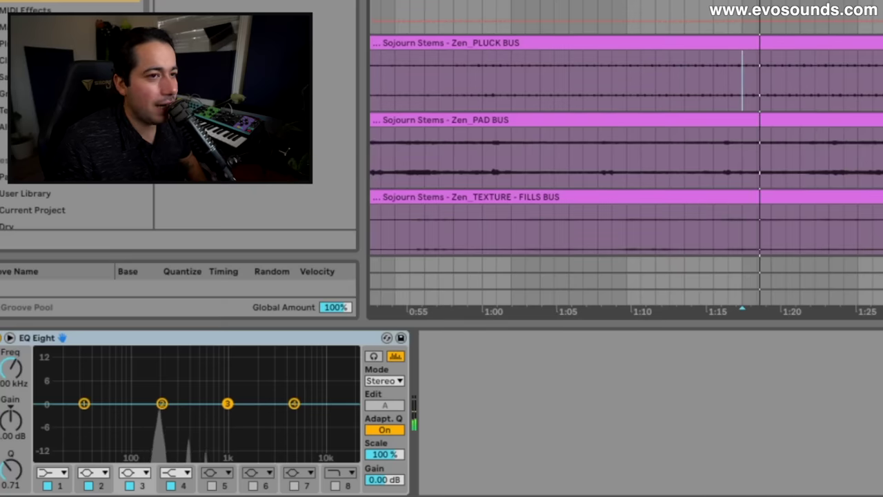
pyautogui.scroll(-1, 626, 141)
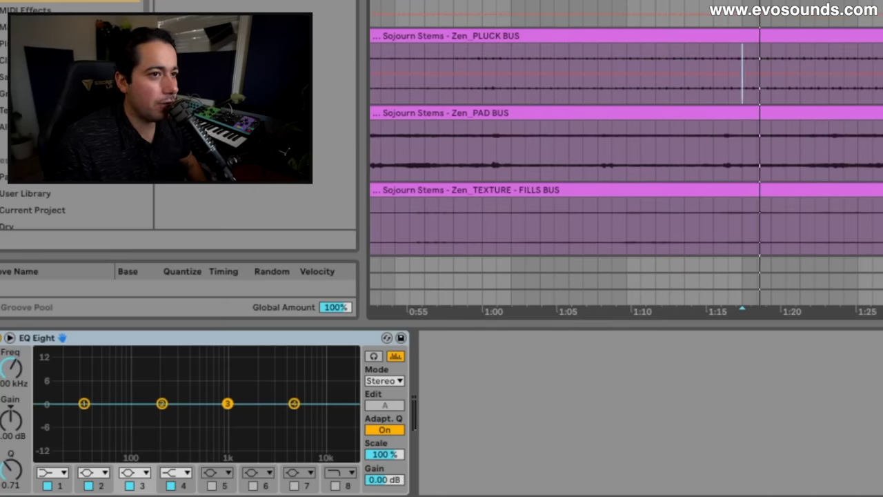
# On the Pluck's EQ Eight, cut band 2 by about 7.6 dB near 186 Hz and boost band 3 by about 3 dB near 940 Hz
pyautogui.click(87, 338)
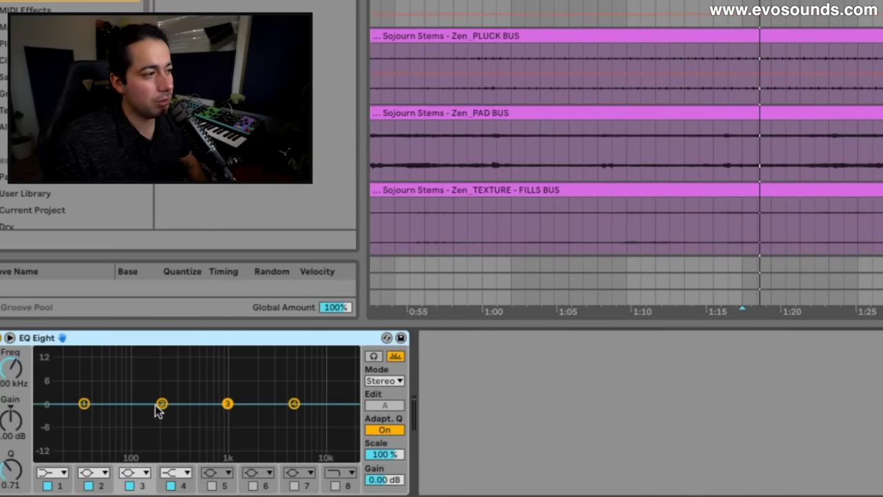
pyautogui.moveTo(162, 404)
pyautogui.mouseDown()
pyautogui.moveTo(164, 394)
pyautogui.moveTo(159, 421)
pyautogui.moveTo(156, 405)
pyautogui.mouseUp()
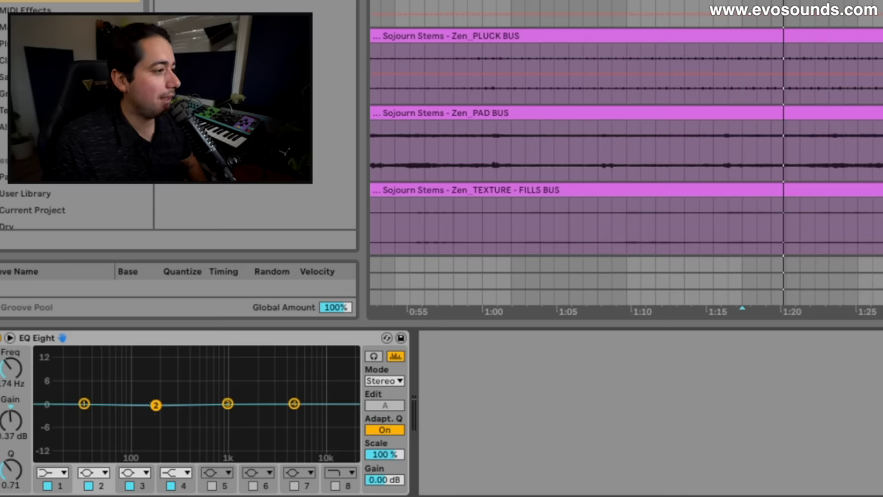
pyautogui.moveTo(157, 409)
pyautogui.mouseDown()
pyautogui.moveTo(159, 372)
pyautogui.moveTo(161, 392)
pyautogui.moveTo(148, 387)
pyautogui.moveTo(153, 351)
pyautogui.moveTo(171, 407)
pyautogui.mouseUp()
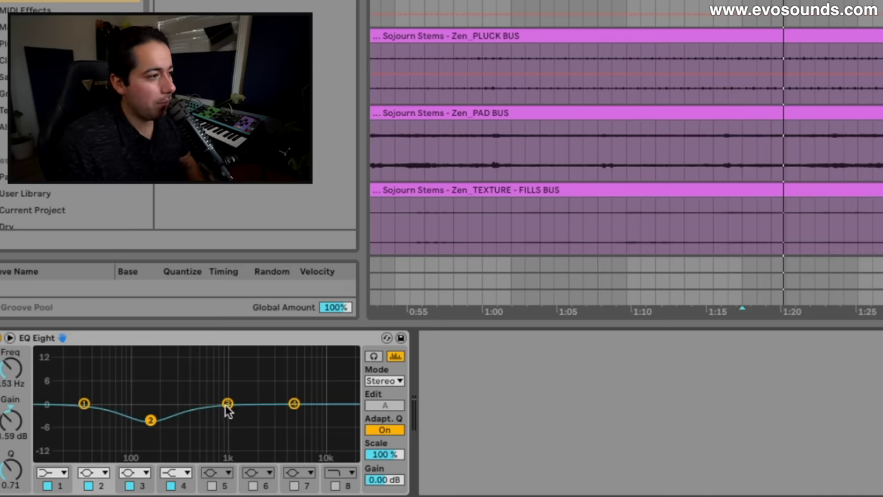
pyautogui.moveTo(227, 404); pyautogui.dragTo(224, 386)
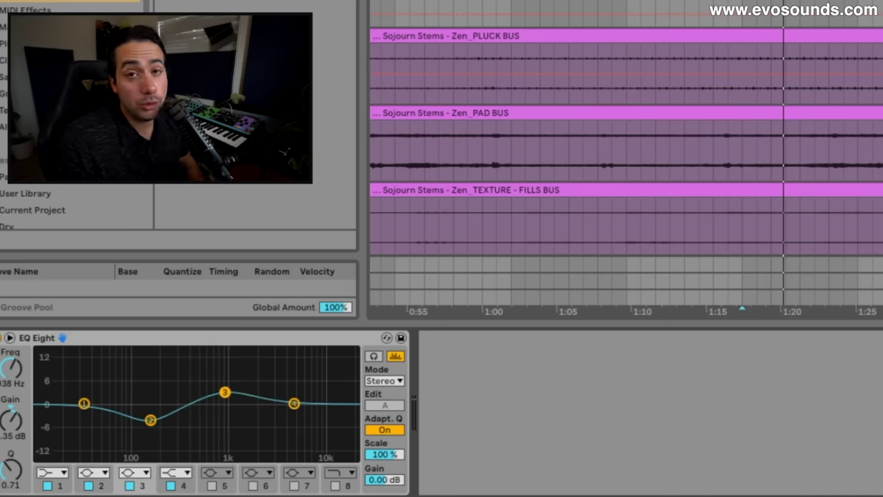
pyautogui.moveTo(150, 419); pyautogui.dragTo(158, 430)
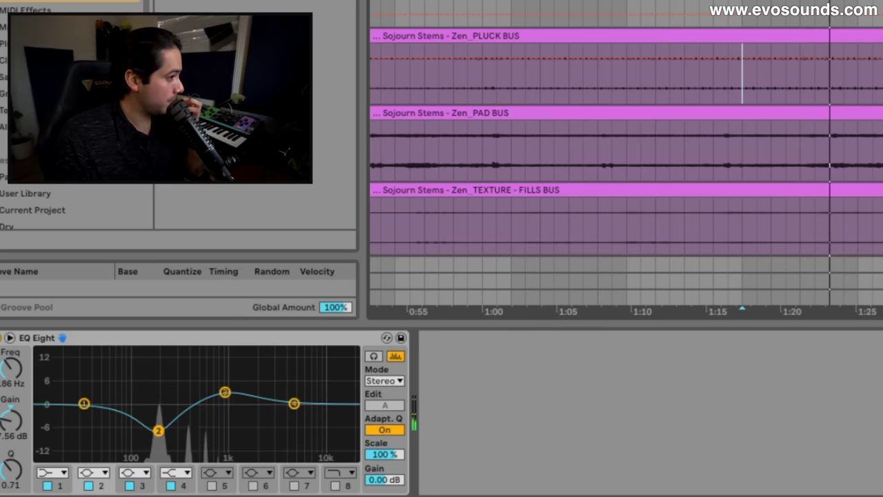
# Load a default EQ Eight in M/S mode and use band 3 to cut the mid channel by about 5 dB near 500 Hz
pyautogui.press('Delete')
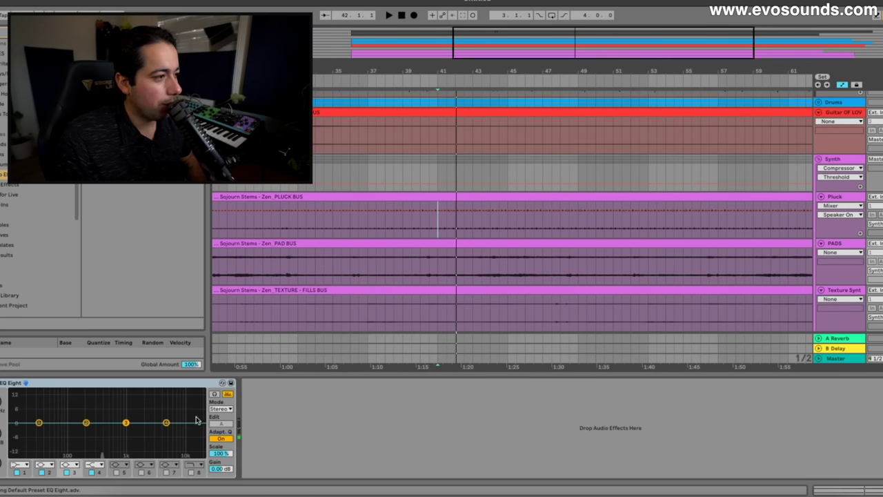
pyautogui.click(220, 408)
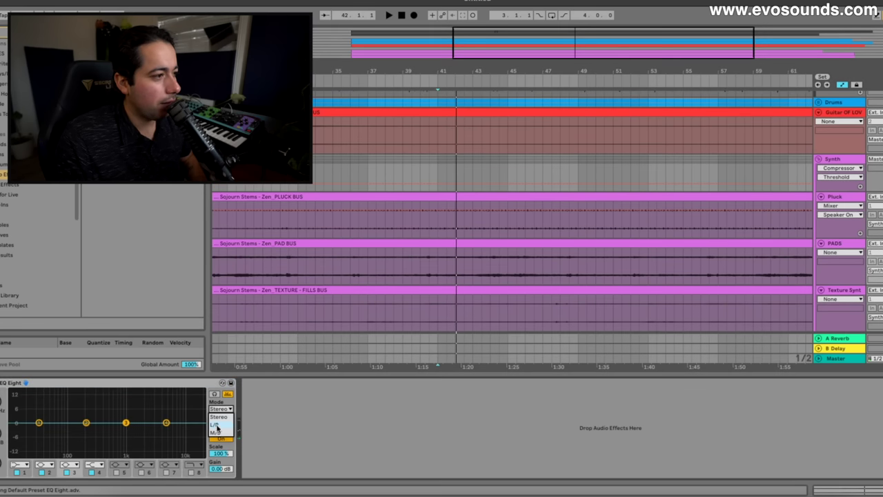
pyautogui.click(216, 432)
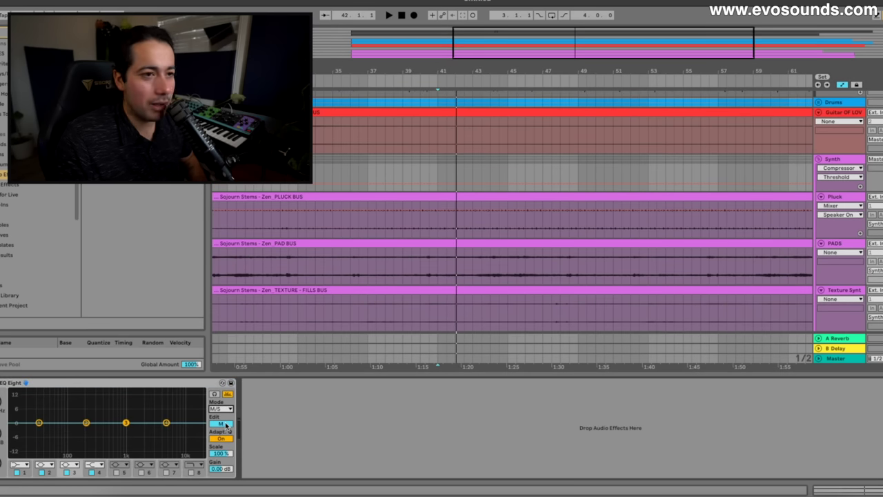
pyautogui.press('space')
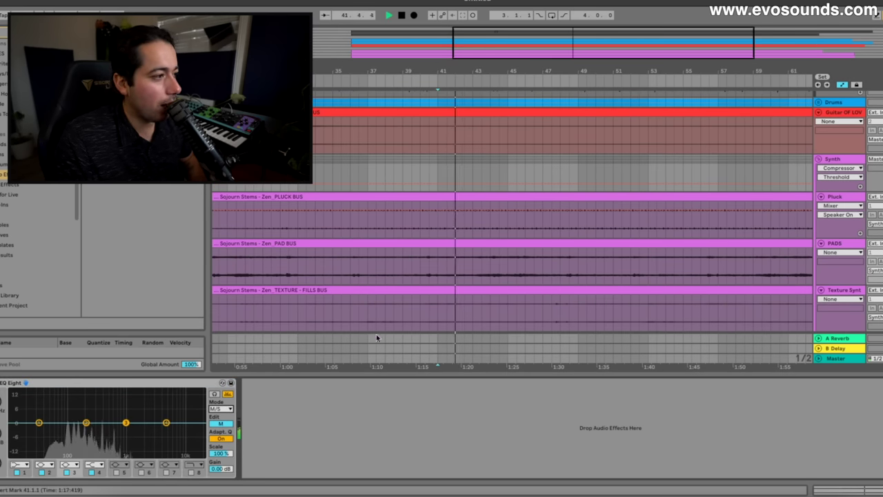
pyautogui.press('space')
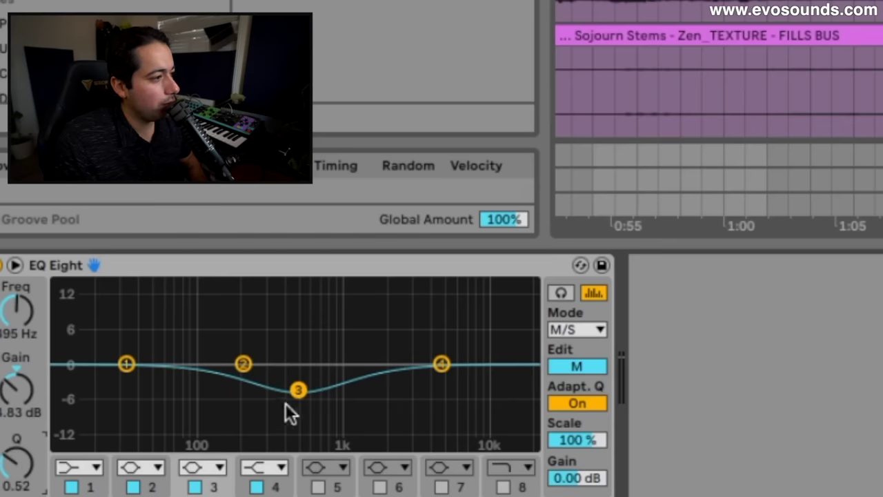
# Deepen the mid channel's band 3 cut to about 6.6 dB near 484 Hz and check the side channel during playback
pyautogui.moveTo(326, 388); pyautogui.dragTo(325, 397)
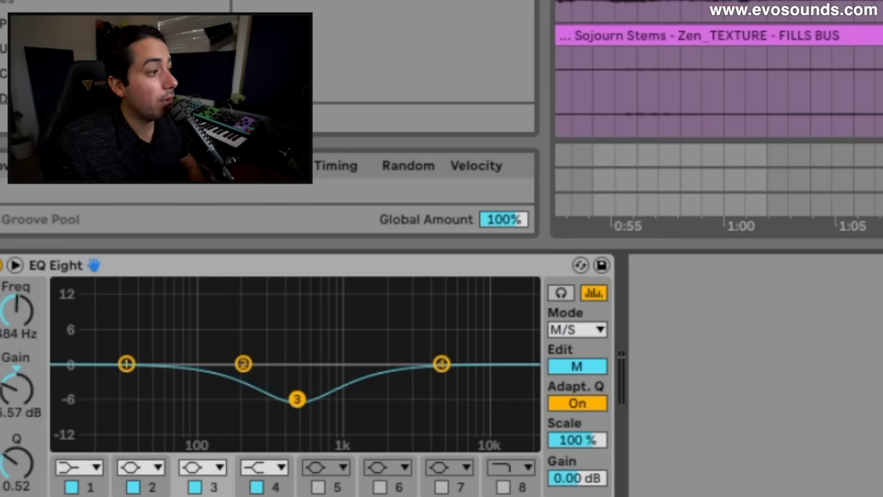
pyautogui.click(586, 366)
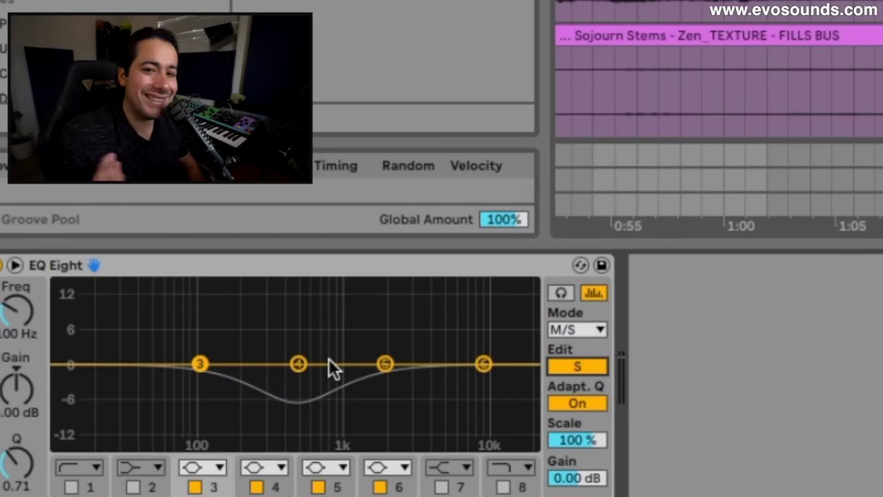
pyautogui.press('space')
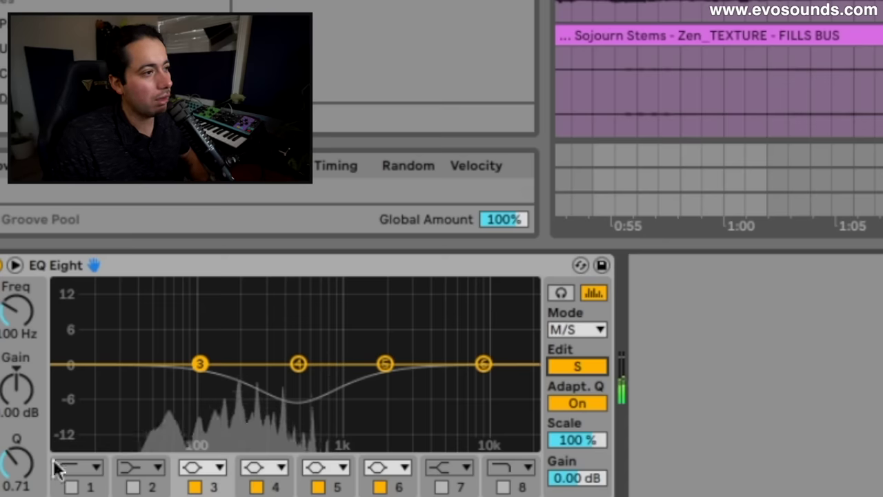
pyautogui.click(577, 371)
# Enable band 8 as a high cut on the mid channel, try sweeping it fully down, and undo the sweep
pyautogui.click(497, 481)
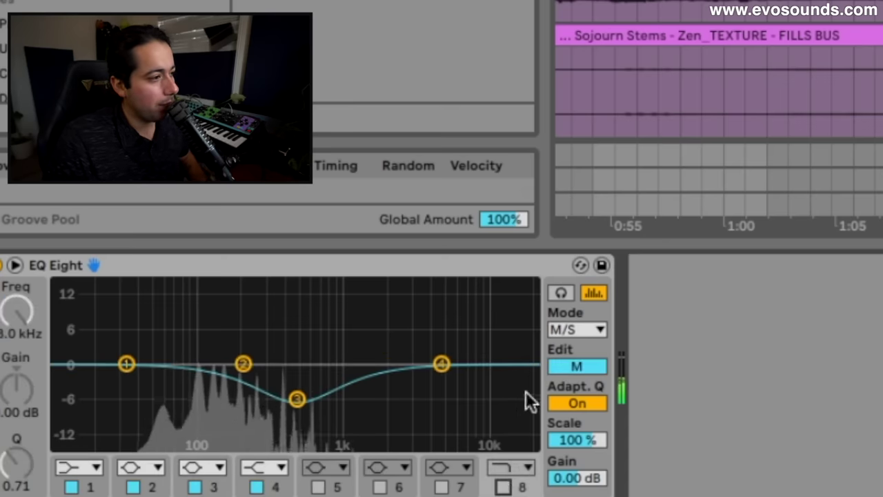
pyautogui.click(504, 486)
pyautogui.moveTo(520, 383); pyautogui.dragTo(58, 443)
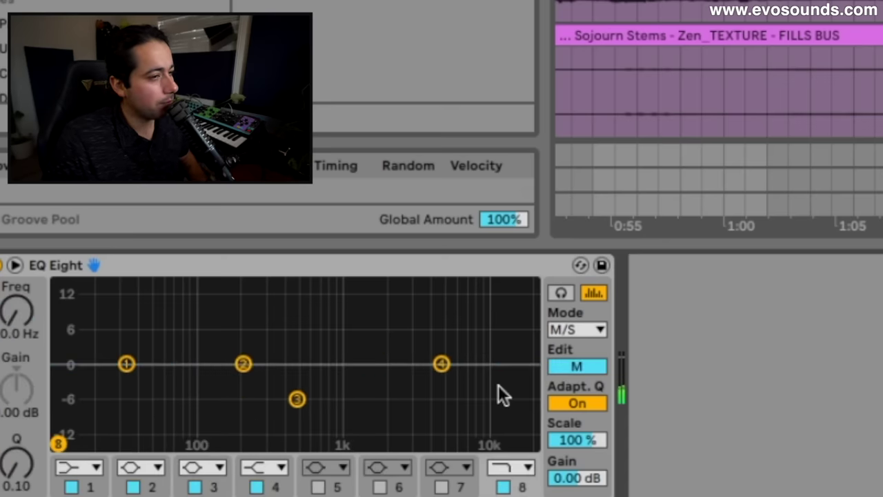
pyautogui.hotkey('ctrl', 'z')
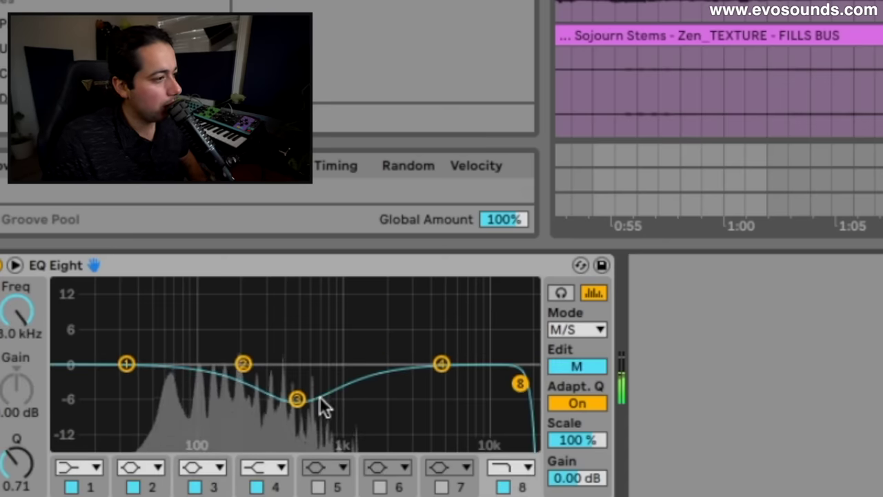
# Try a band 2 mid cut of about 3.8 dB near 178 Hz against the bypassed EQ, and return the band close to 0 dB
pyautogui.click(297, 398)
pyautogui.moveTo(243, 363); pyautogui.dragTo(235, 384)
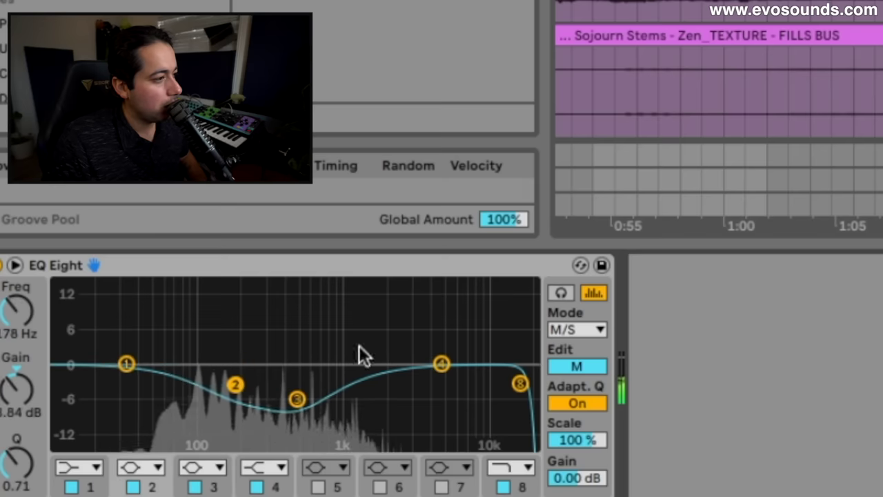
pyautogui.click(2, 265)
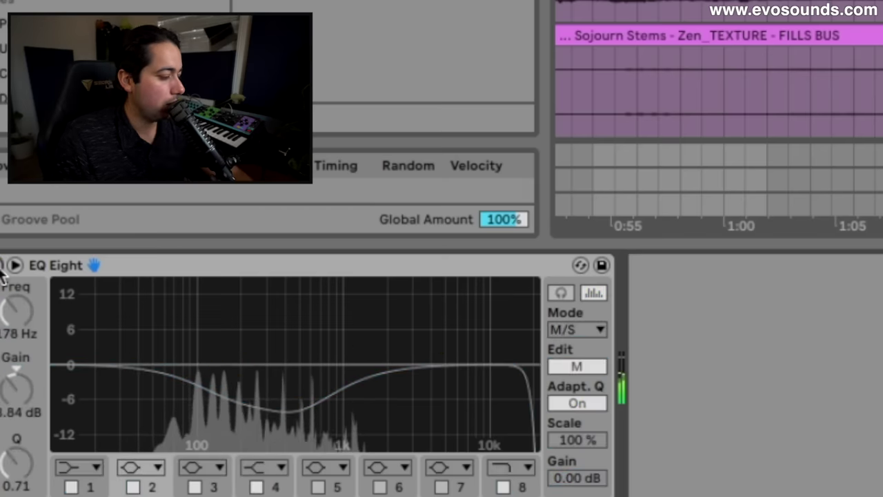
pyautogui.click(2, 265)
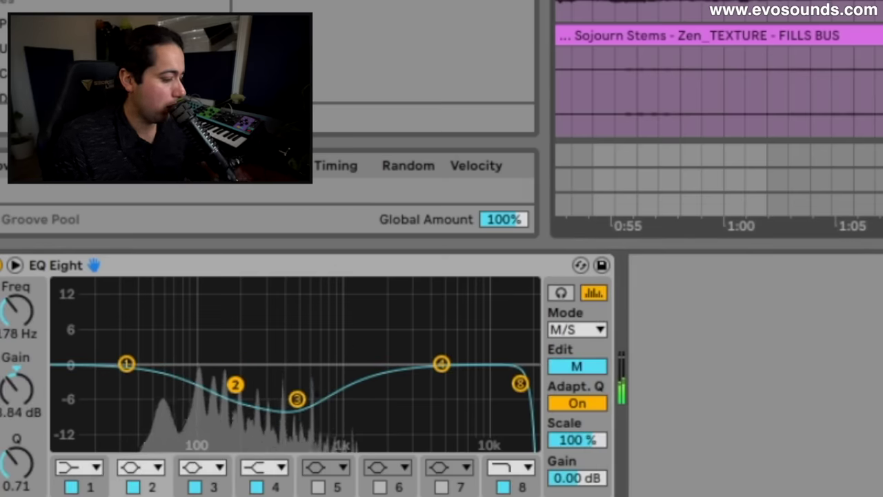
pyautogui.moveTo(236, 385); pyautogui.dragTo(242, 359)
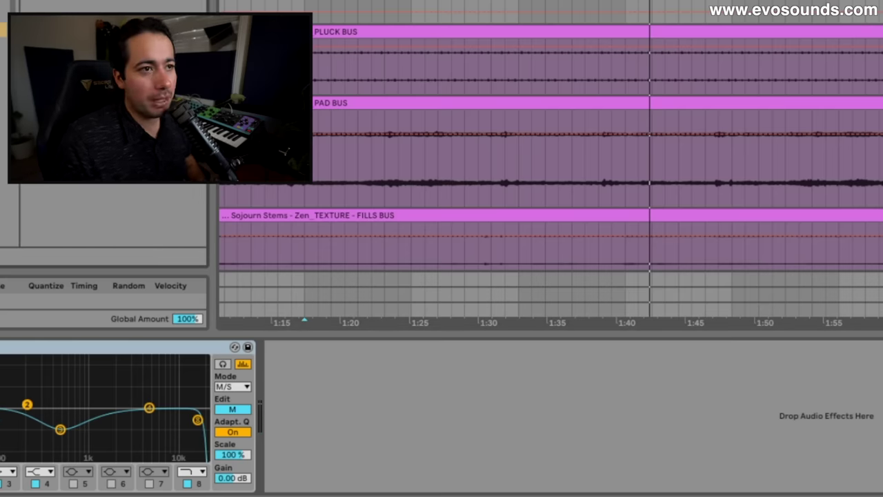
# Add a Compressor after the mid/side EQ Eight, show its level meters and set the knee to 12 dB
pyautogui.press('Return')
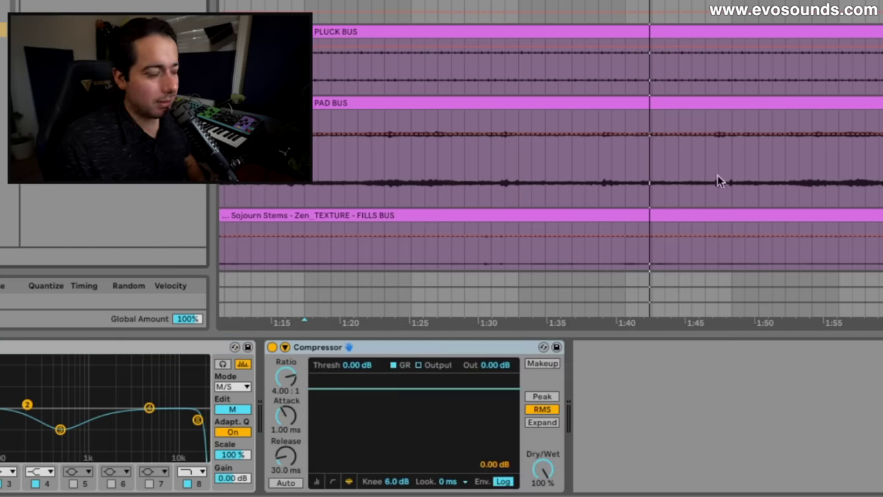
pyautogui.click(318, 481)
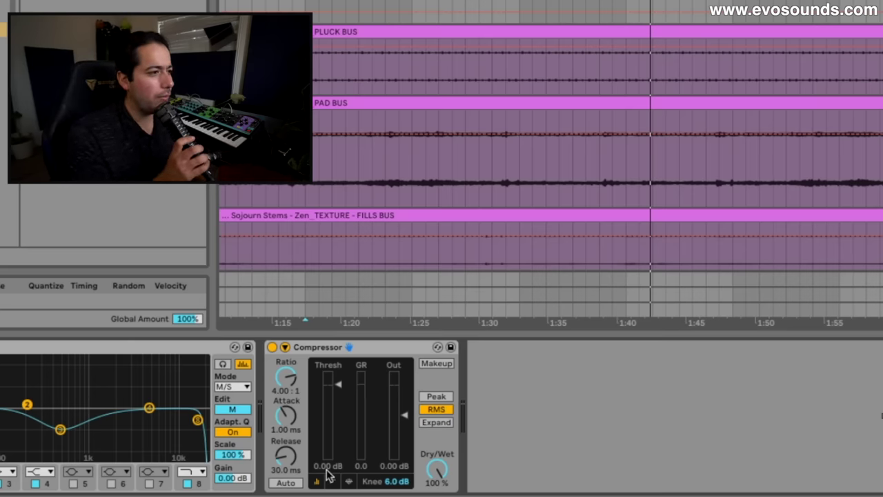
pyautogui.moveTo(387, 486); pyautogui.dragTo(388, 469)
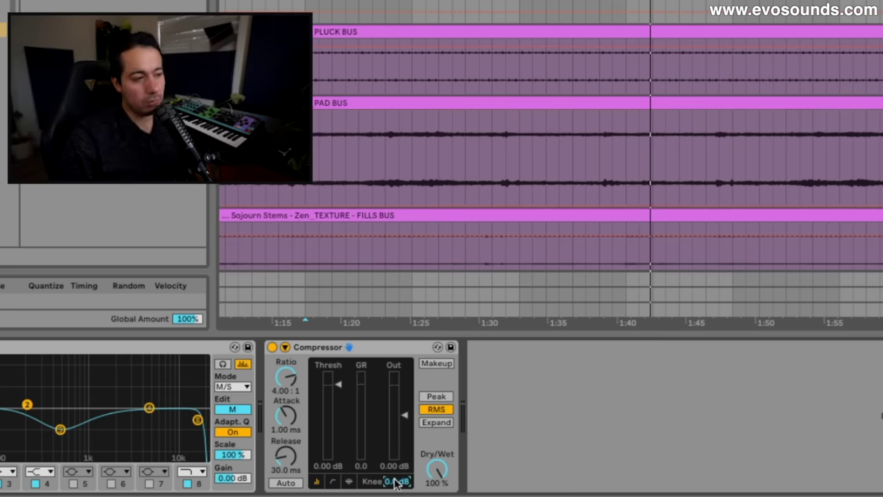
pyautogui.moveTo(395, 483)
pyautogui.mouseDown()
pyautogui.moveTo(405, 469)
pyautogui.moveTo(395, 494)
pyautogui.mouseUp()
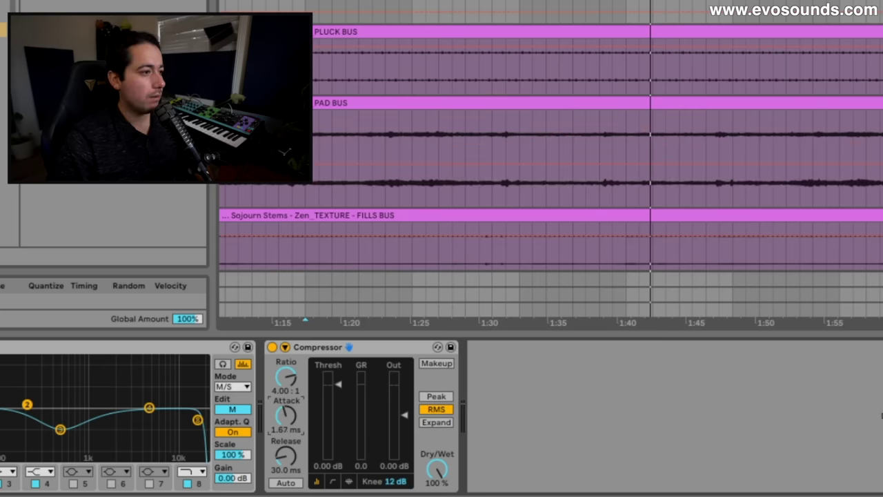
# Set the Compressor's attack to about 49 ms, release to about 149 ms and ratio to about 3.3:1
pyautogui.moveTo(286, 415); pyautogui.dragTo(286, 407)
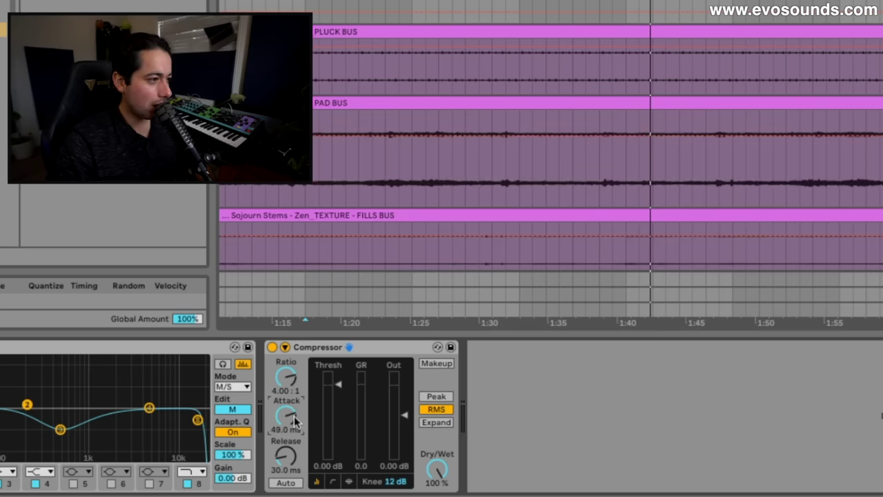
pyautogui.moveTo(291, 469); pyautogui.dragTo(291, 459)
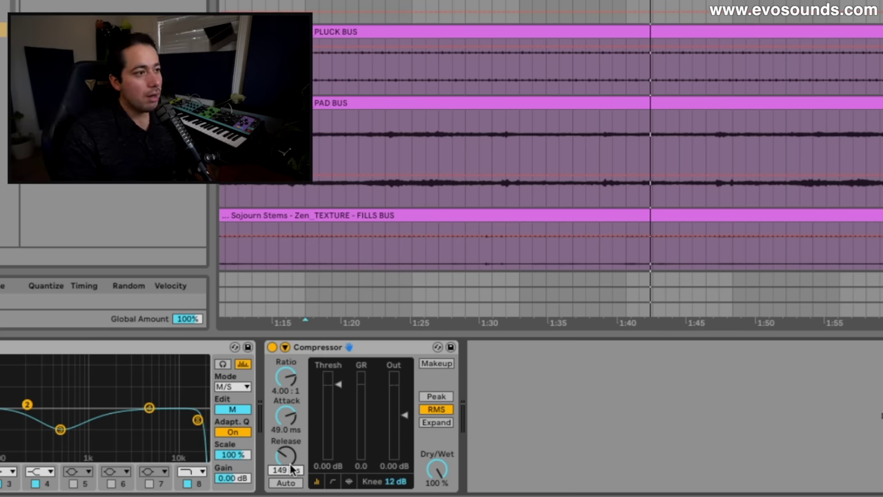
pyautogui.moveTo(286, 377); pyautogui.dragTo(286, 386)
# Lower the Compressor's threshold to about -36.5 dB while the mix plays
pyautogui.moveTo(347, 386); pyautogui.dragTo(347, 401)
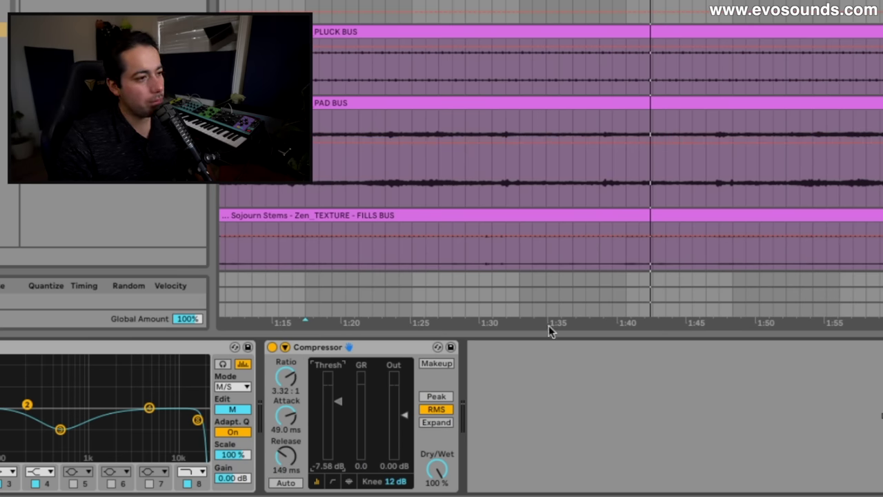
pyautogui.press('space')
pyautogui.moveTo(333, 410)
pyautogui.mouseDown()
pyautogui.moveTo(333, 474)
pyautogui.moveTo(333, 460)
pyautogui.mouseUp()
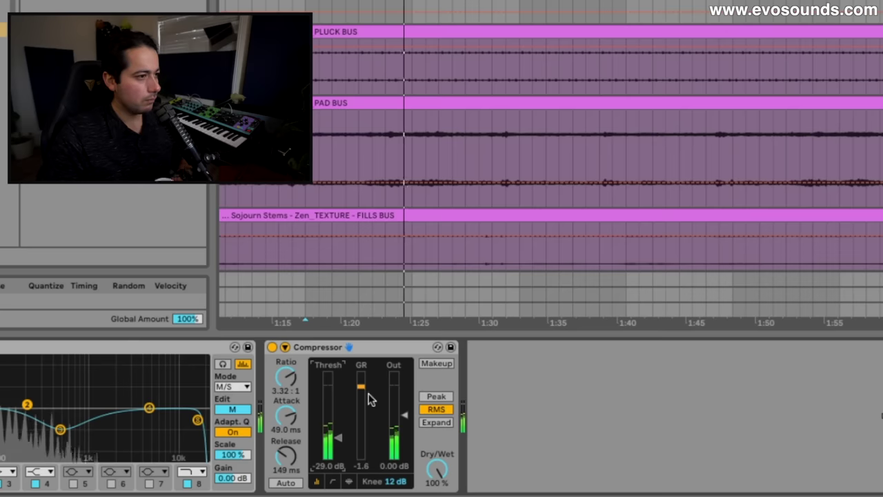
pyautogui.moveTo(333, 437); pyautogui.dragTo(333, 444)
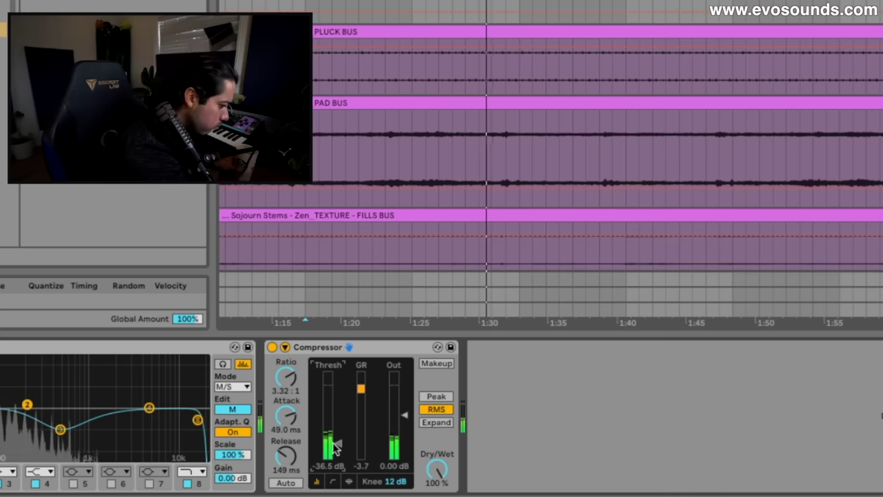
pyautogui.moveTo(335, 447); pyautogui.dragTo(336, 447)
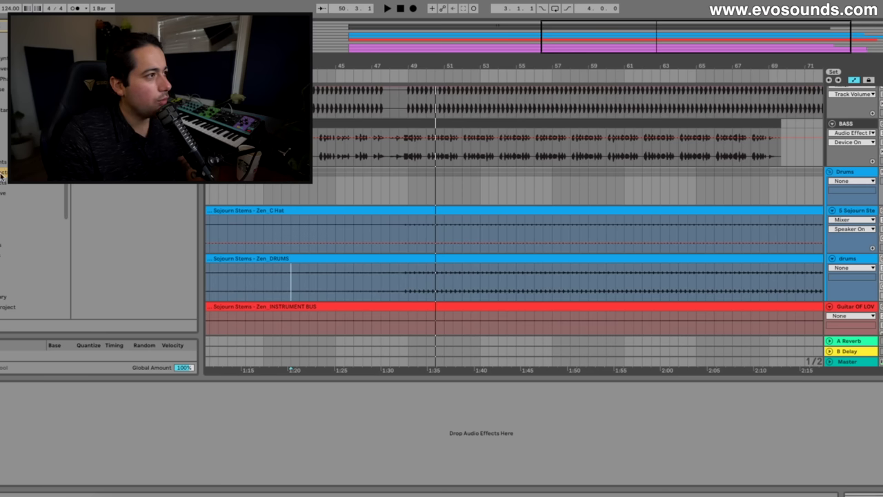
# Load a default EQ Eight on the drums track and play the arrangement from bar 49
pyautogui.click(1, 175)
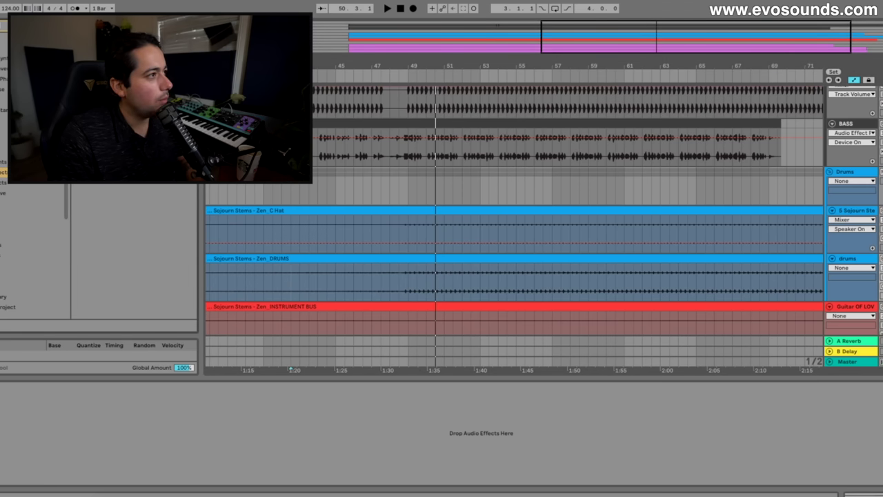
pyautogui.click(840, 282)
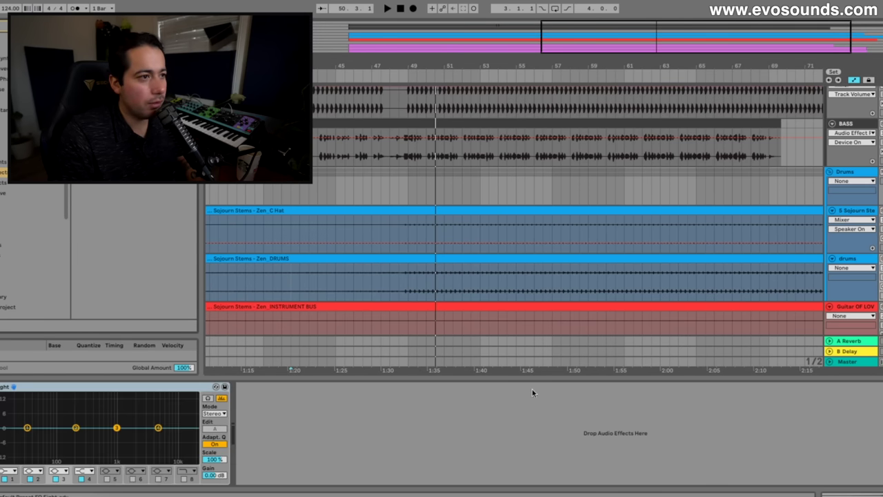
pyautogui.moveTo(609, 45)
pyautogui.mouseDown()
pyautogui.moveTo(608, 86)
pyautogui.moveTo(618, 103)
pyautogui.moveTo(619, 46)
pyautogui.mouseUp()
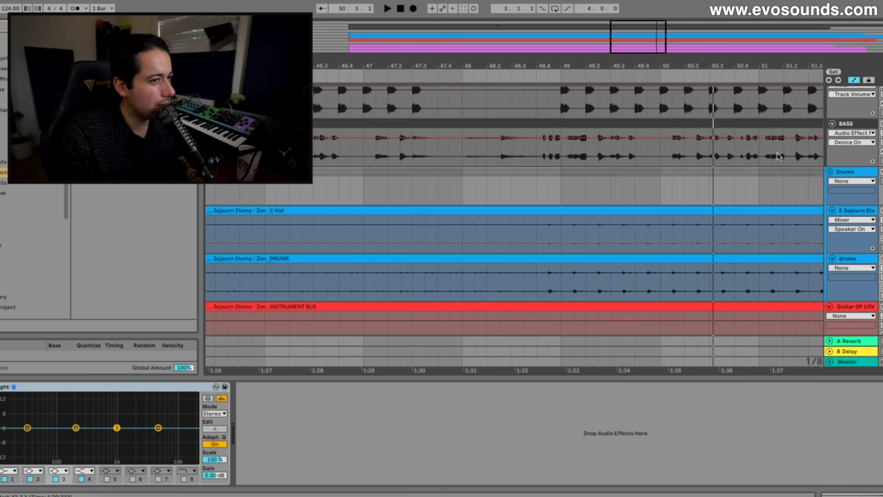
pyautogui.click(844, 258)
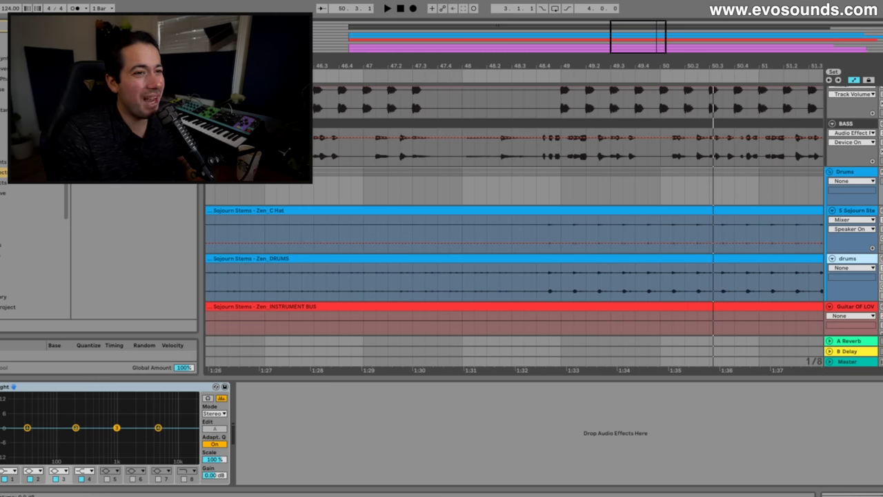
pyautogui.press('space')
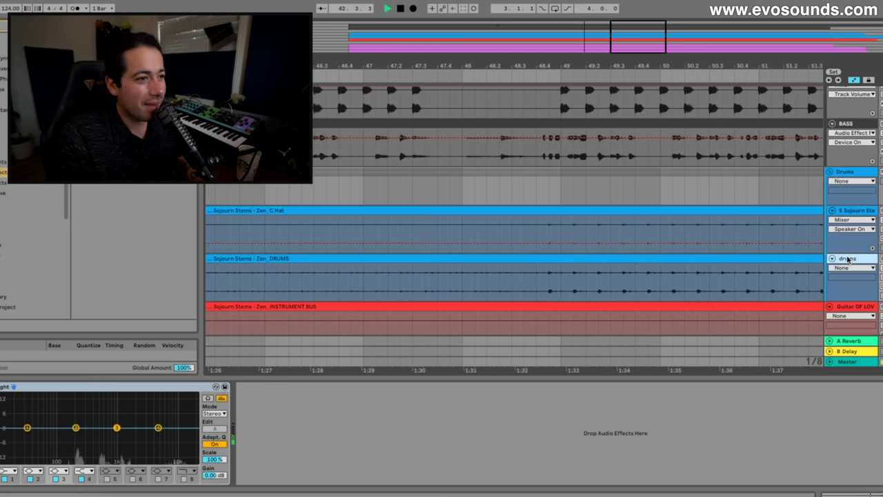
pyautogui.click(560, 290)
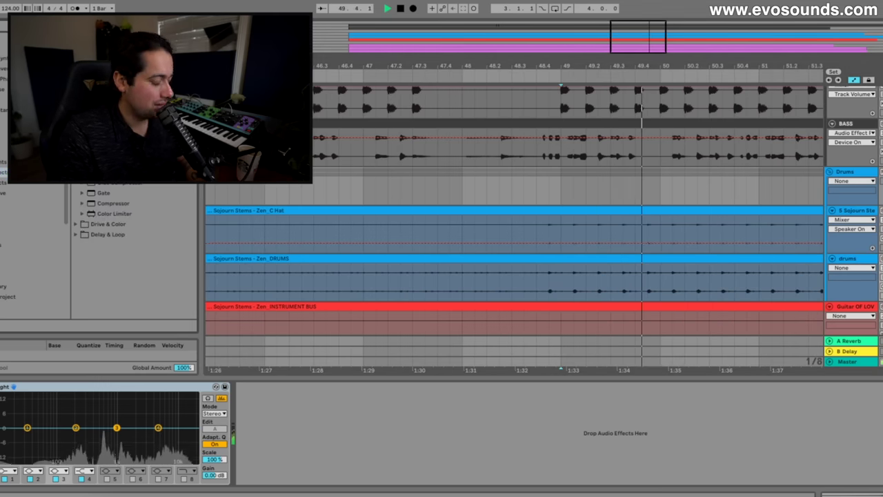
# Add a Compressor after the drums EQ Eight, sidechain it from the Kick track and show its level meters
pyautogui.moveTo(104, 138); pyautogui.dragTo(276, 400)
pyautogui.press('space')
pyautogui.click(250, 387)
pyautogui.click(261, 406)
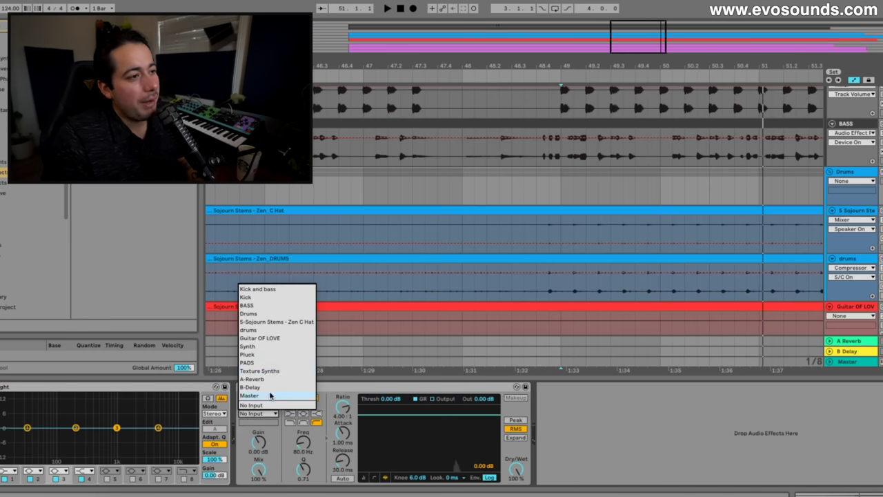
pyautogui.click(252, 297)
pyautogui.click(364, 478)
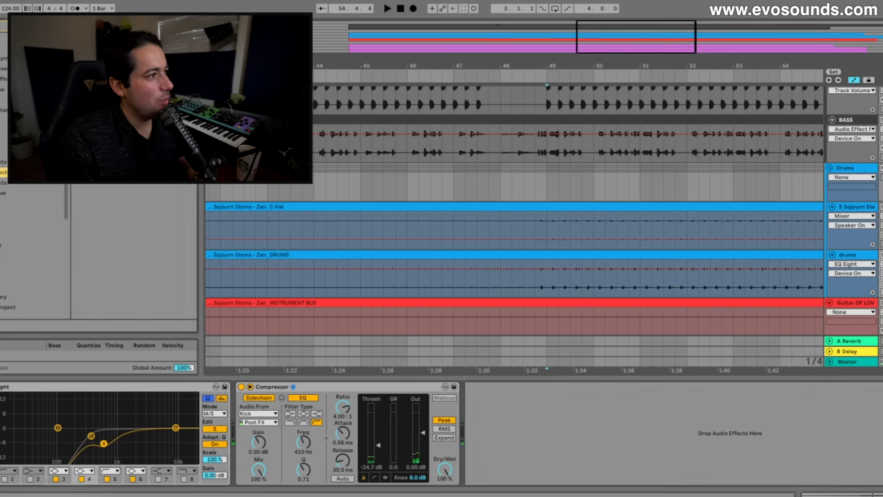
# Insert a second EQ Eight before the drums Compressor and cut band 3 by about 4 dB near 6.12 kHz
pyautogui.moveTo(186, 358); pyautogui.dragTo(238, 422)
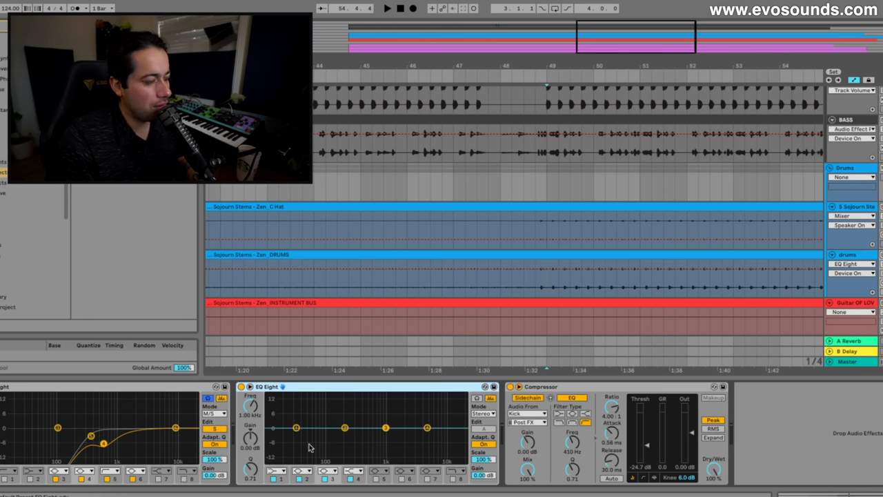
pyautogui.moveTo(250, 469); pyautogui.dragTo(250, 452)
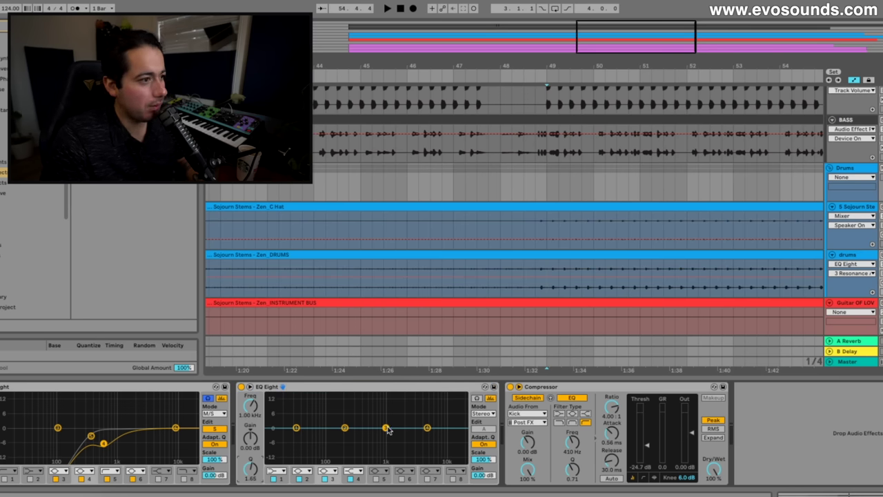
pyautogui.moveTo(386, 429); pyautogui.dragTo(432, 415)
# Narrow the drums' 6.12 kHz cut to a Q of about 8.6 and compare playback with that EQ bypassed
pyautogui.press('space')
pyautogui.press('space')
pyautogui.moveTo(246, 468); pyautogui.dragTo(247, 452)
pyautogui.press('space')
pyautogui.click(240, 387)
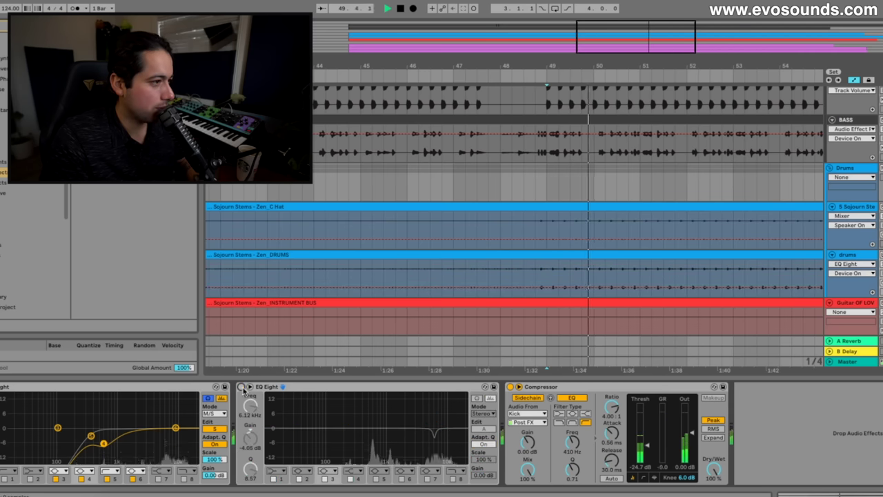
pyautogui.click(241, 386)
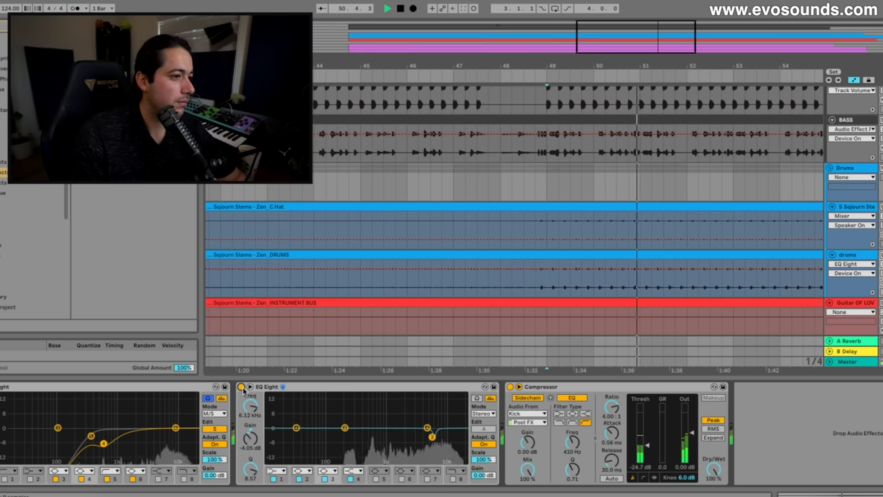
# Raise the Q of the drums' band 3 cut to about 14.6 and replay from bar 49
pyautogui.moveTo(249, 469); pyautogui.dragTo(249, 465)
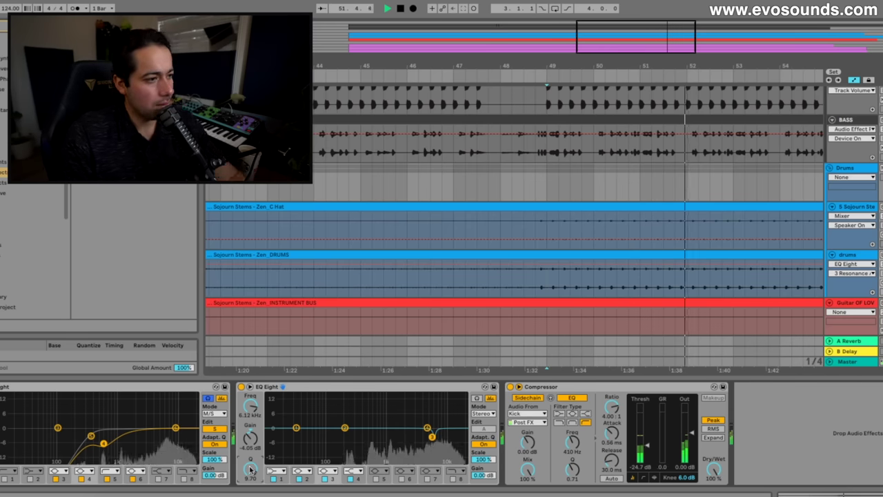
pyautogui.press('space')
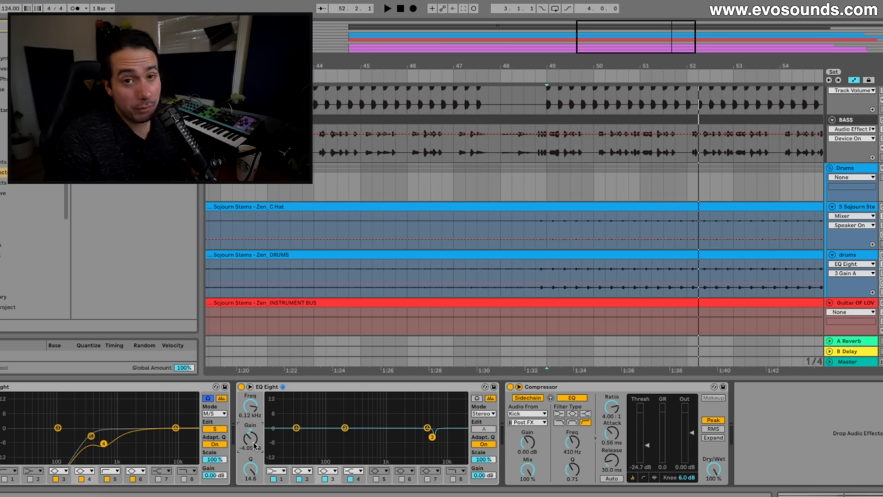
pyautogui.press('space')
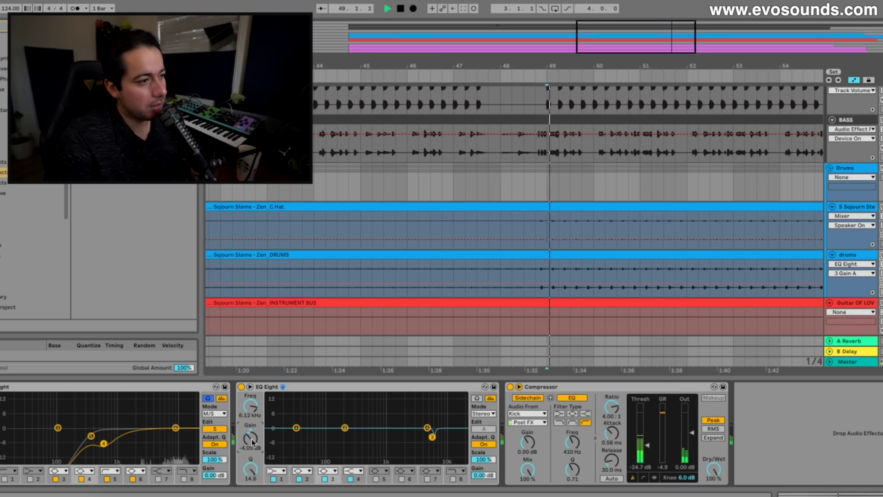
# Replace the first Compressor on the BASS track with Multiband Dynamics, placed between EQ Eight and the sidechained Compressor
pyautogui.click(246, 388)
pyautogui.press('Tab')
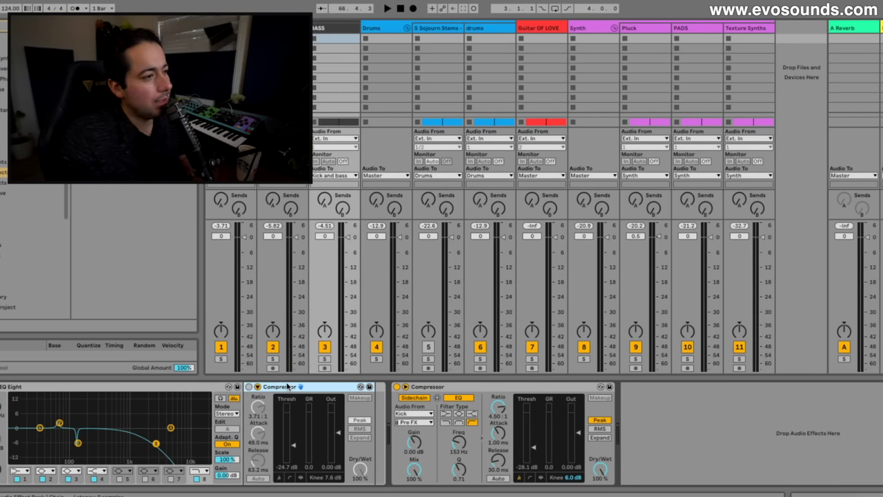
pyautogui.press('Delete')
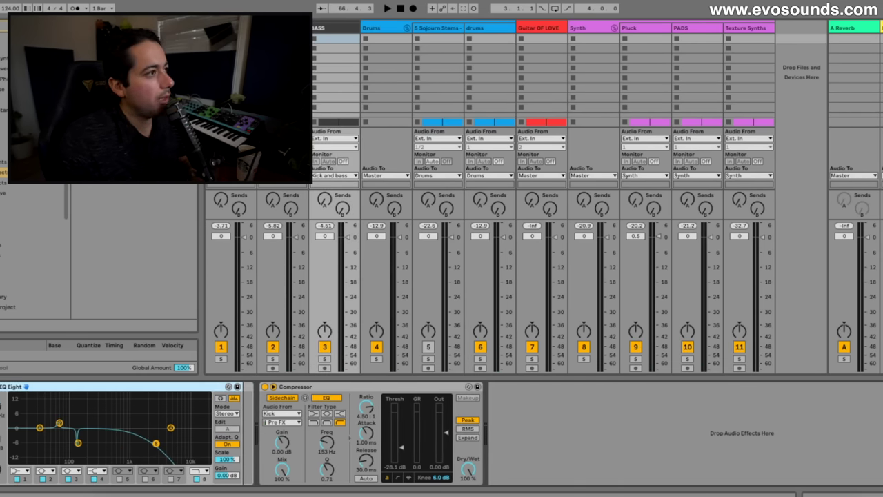
pyautogui.hotkey('ctrl', 'f')
pyautogui.hotkey('ctrl', 'f')
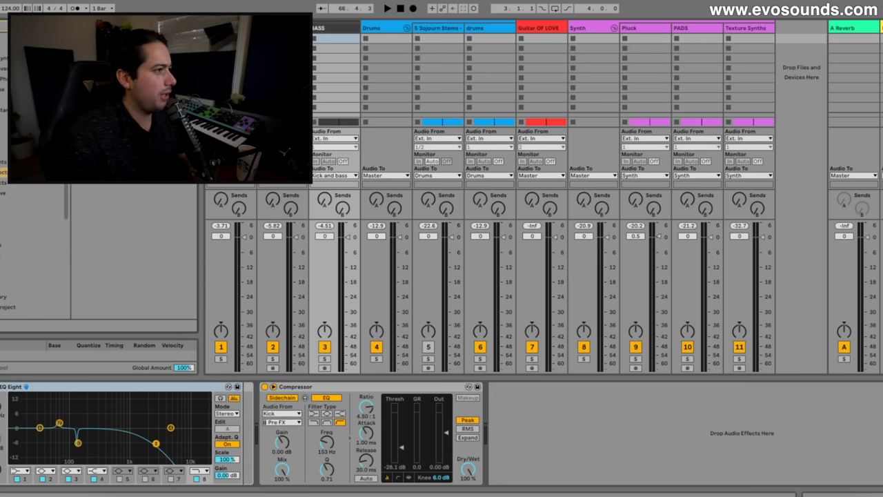
pyautogui.click(4, 162)
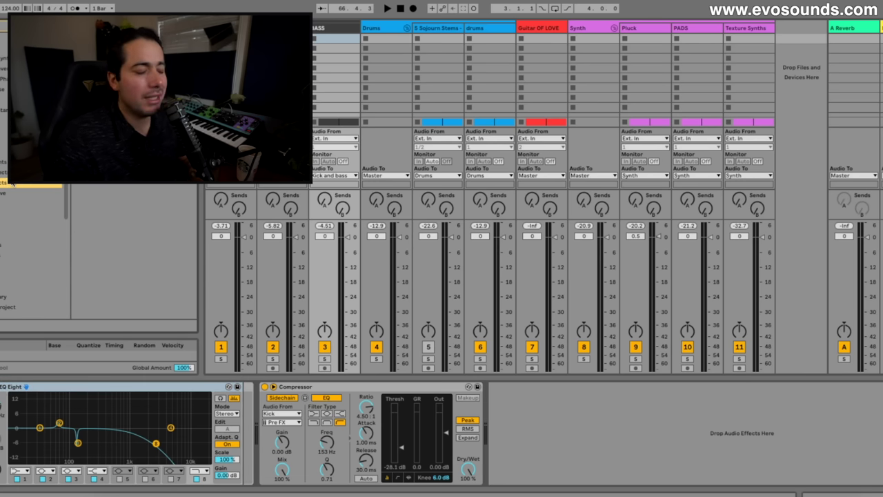
pyautogui.scroll(3, 134, 227)
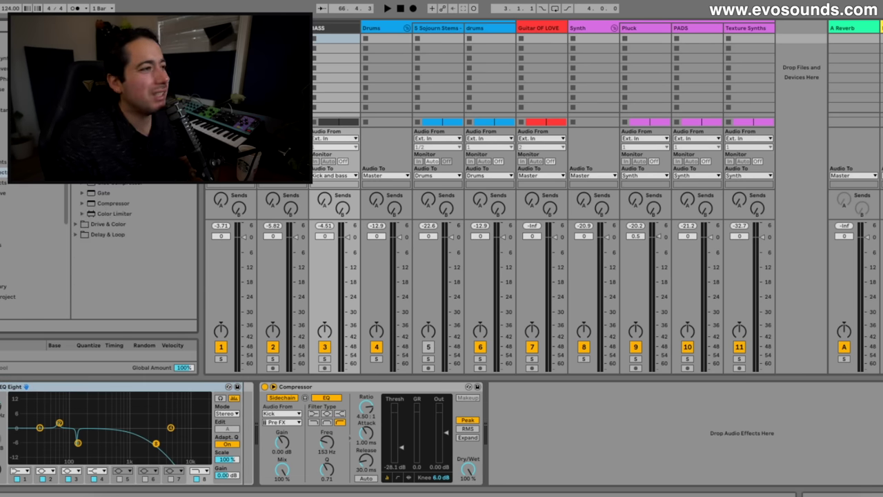
pyautogui.scroll(-2, 134, 207)
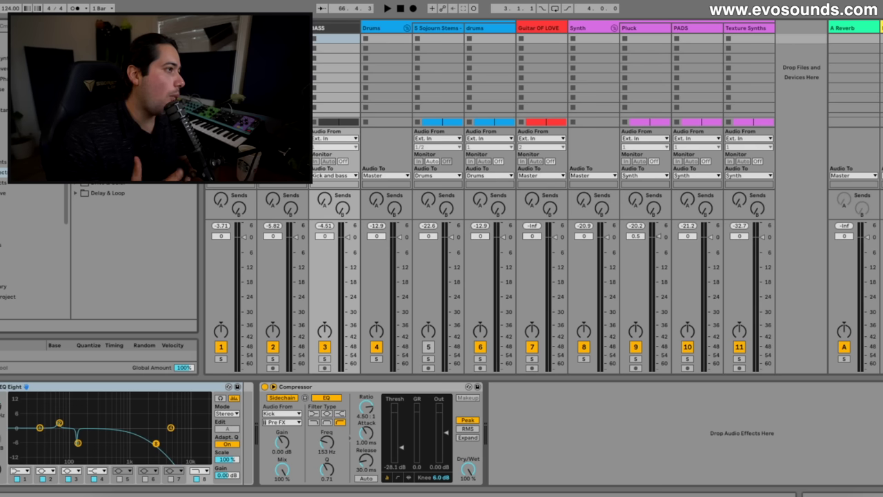
pyautogui.moveTo(131, 165); pyautogui.dragTo(265, 452)
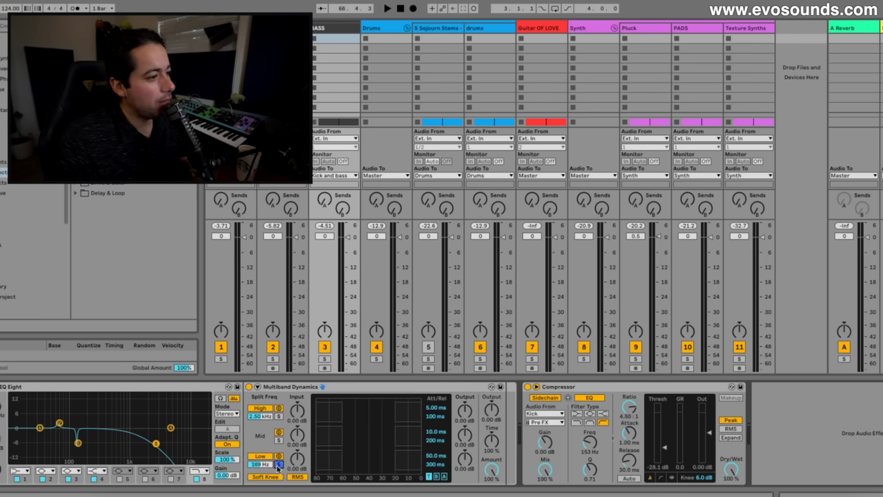
# Set the bass Multiband Dynamics low split frequency to 269 Hz and audition the low and mid bands in solo
pyautogui.press('space')
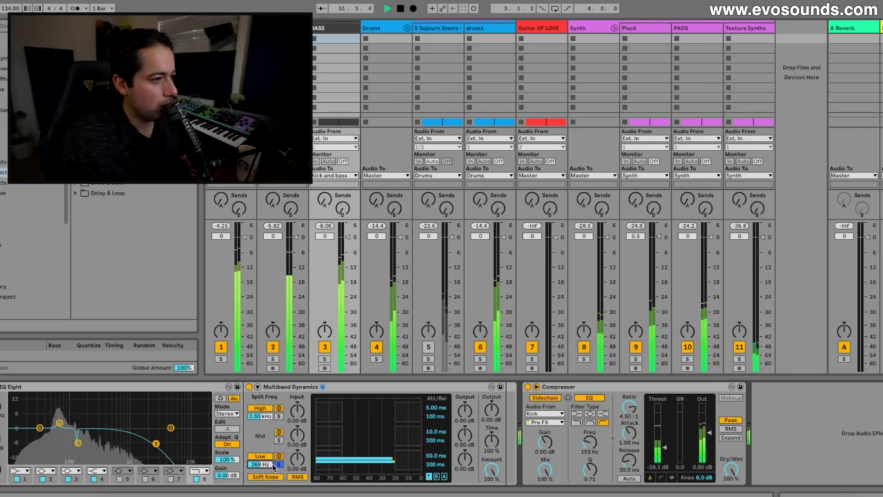
pyautogui.press('space')
pyautogui.click(278, 464)
pyautogui.click(279, 440)
pyautogui.press('space')
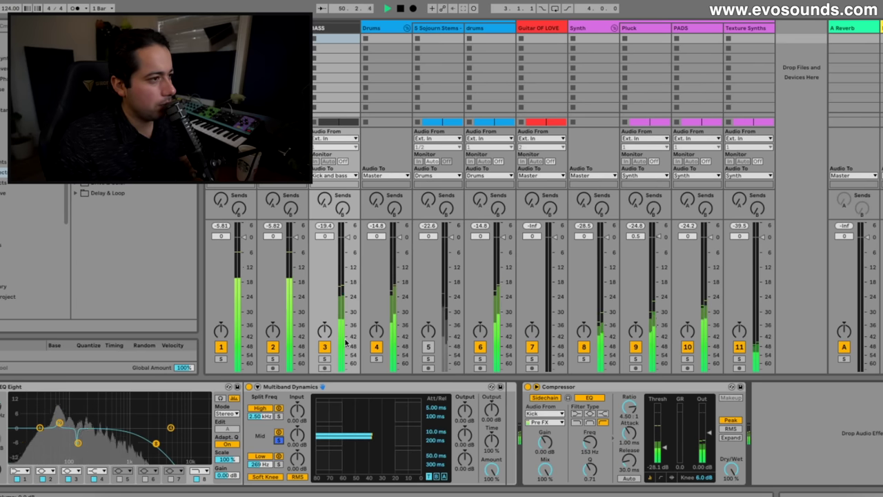
pyautogui.press('space')
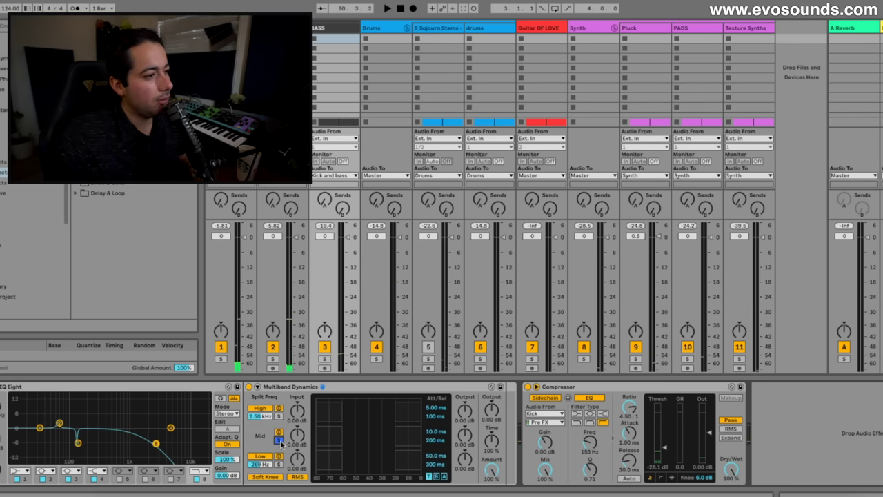
pyautogui.press('space')
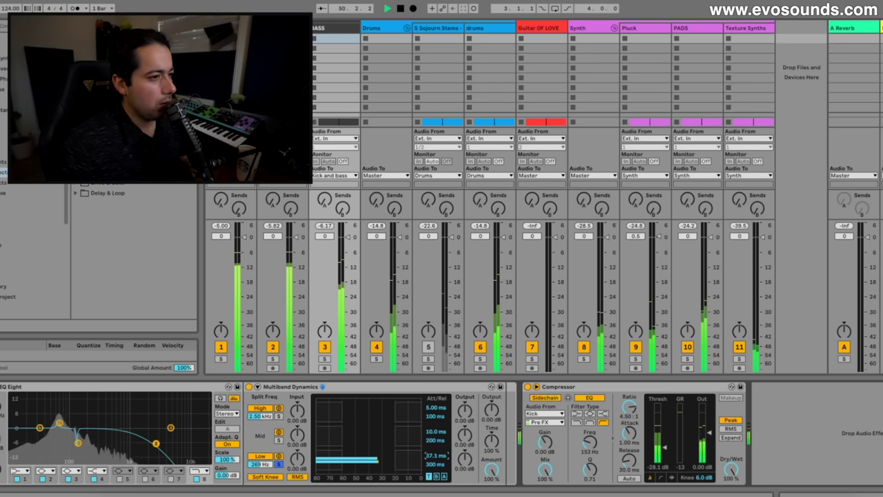
# Set the low band's attack to about 34.1 ms, shorten its release, and set its above-threshold ratio to 1:4.00
pyautogui.moveTo(430, 465)
pyautogui.mouseDown()
pyautogui.moveTo(430, 491)
pyautogui.moveTo(435, 457)
pyautogui.mouseUp()
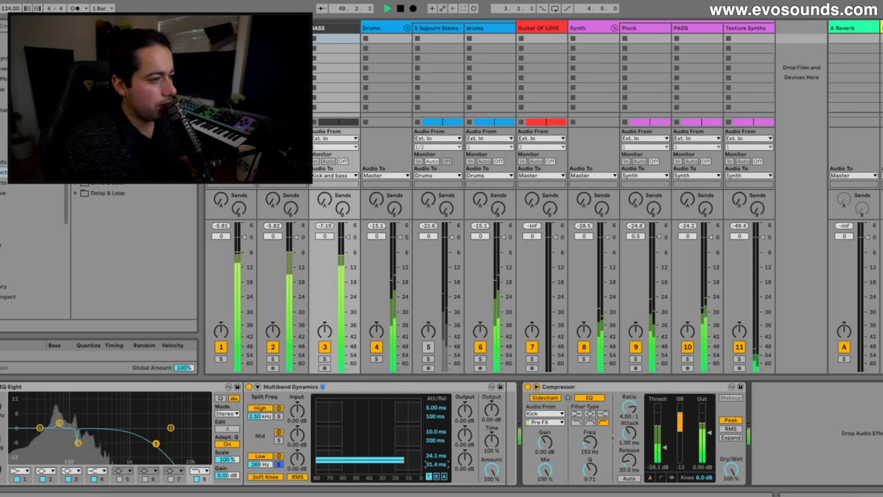
pyautogui.click(443, 475)
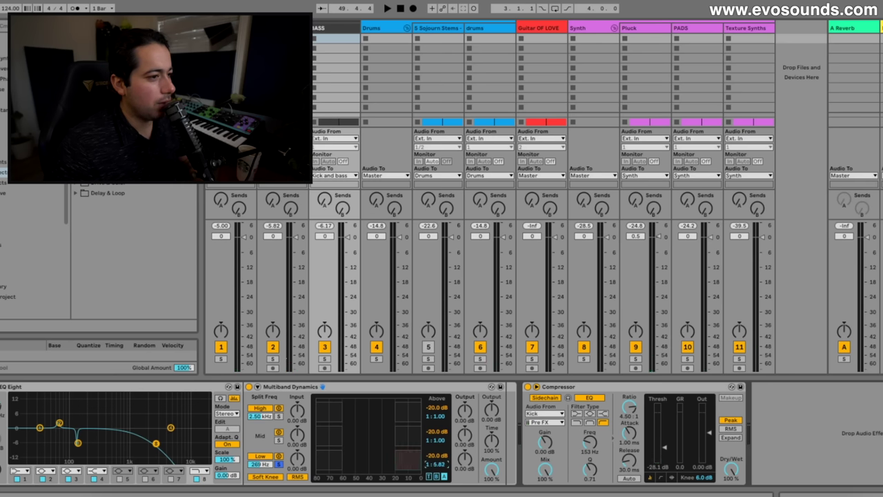
pyautogui.press('space')
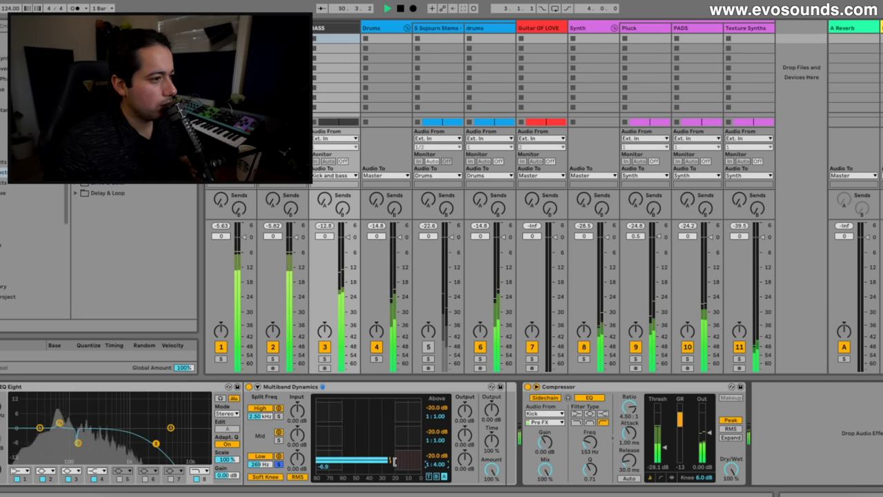
# Compare the low band with its processing bypassed and raise its output gain to 1.60 dB
pyautogui.click(279, 457)
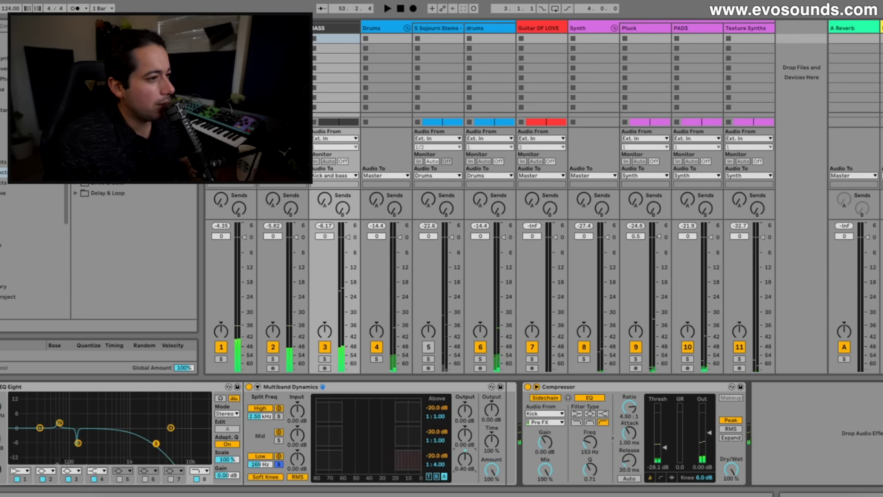
pyautogui.press('space')
pyautogui.moveTo(464, 460); pyautogui.dragTo(464, 456)
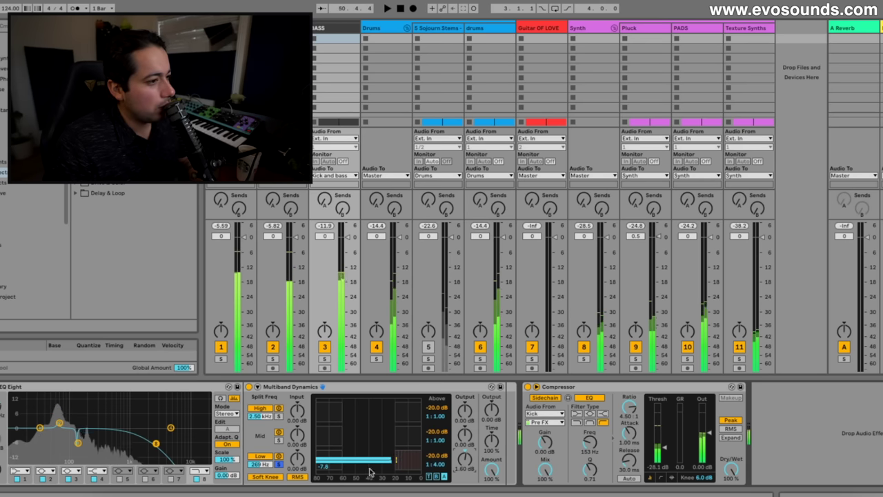
# Set the low band's above threshold to about -14.8 dB while listening to the playback
pyautogui.press('space')
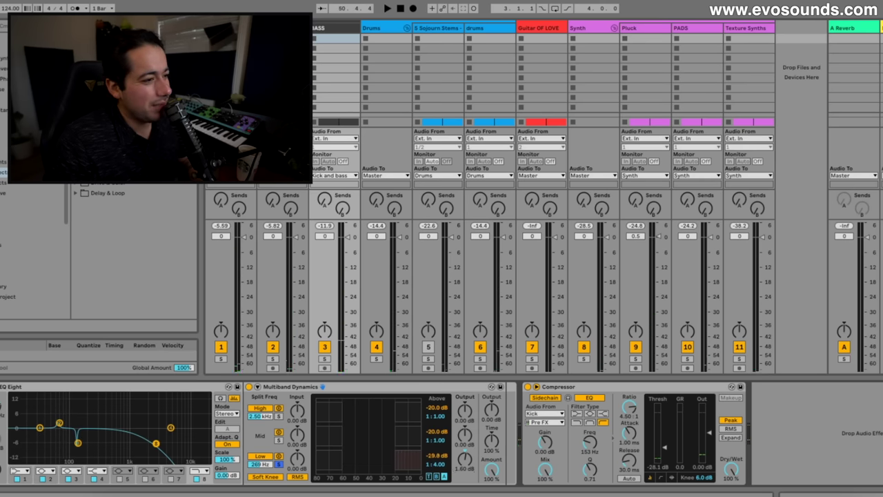
pyautogui.press('space')
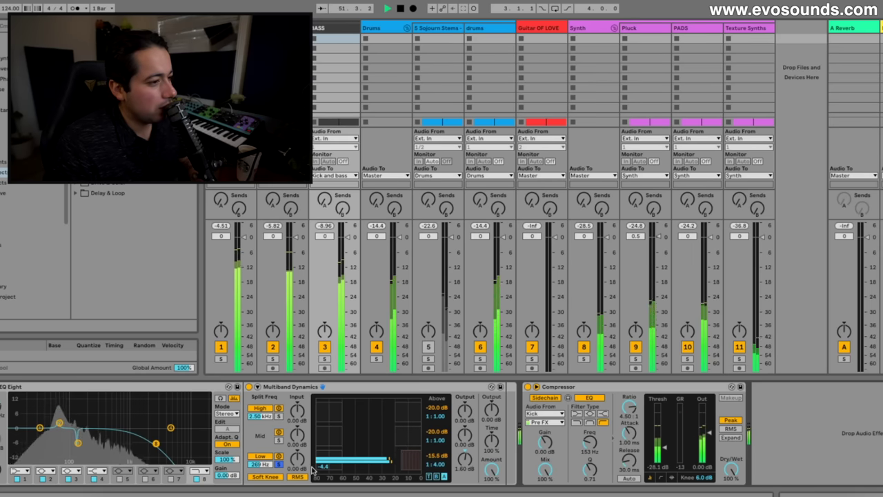
pyautogui.moveTo(387, 463); pyautogui.dragTo(398, 459)
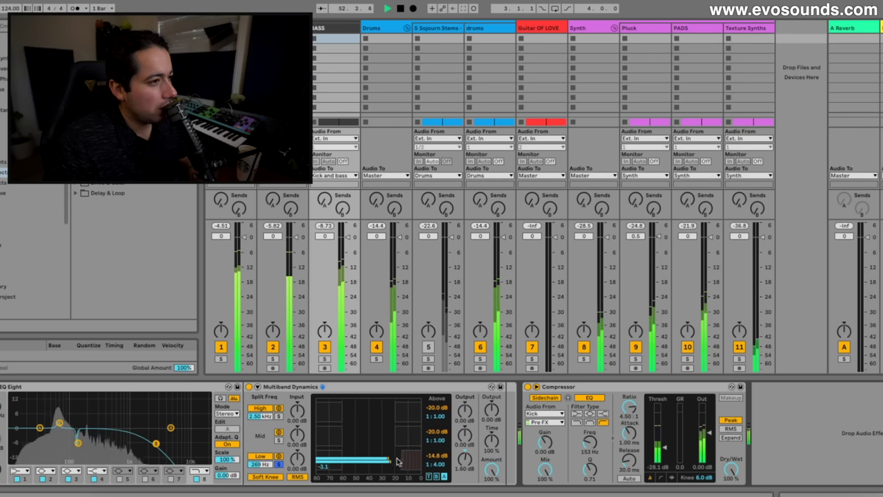
# Solo the bass track and its mid band, with the high split at 4.55 kHz and high input gain at -24 dB
pyautogui.click(324, 359)
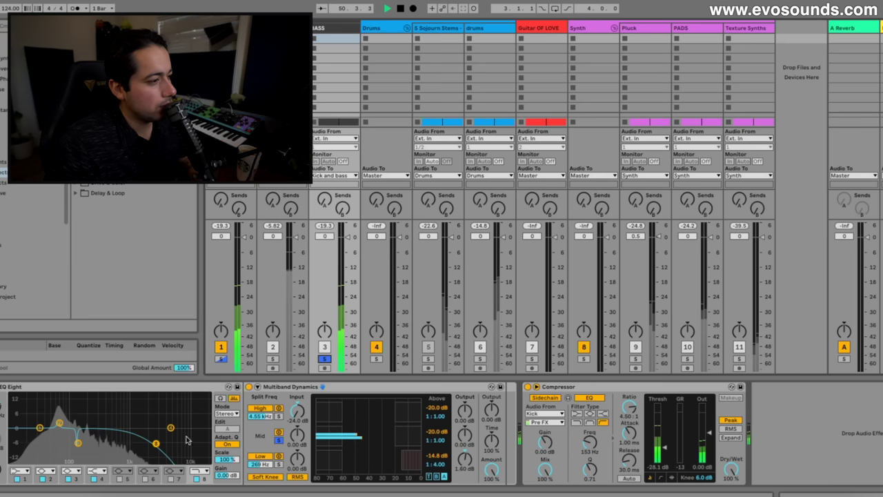
pyautogui.press('space')
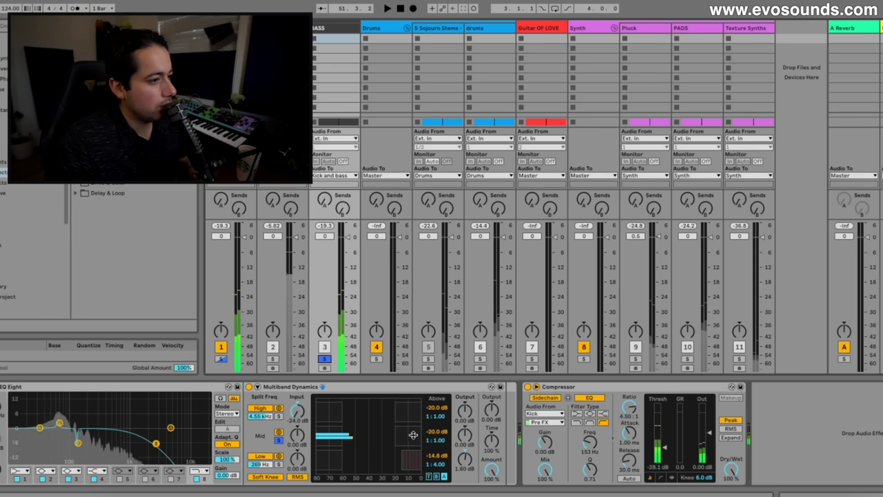
# Compress the bass mid band with a lowered threshold, 102 ms attack and 79.5 ms release, and compare it with the band bypassed
pyautogui.moveTo(412, 435); pyautogui.dragTo(429, 433)
pyautogui.click(436, 477)
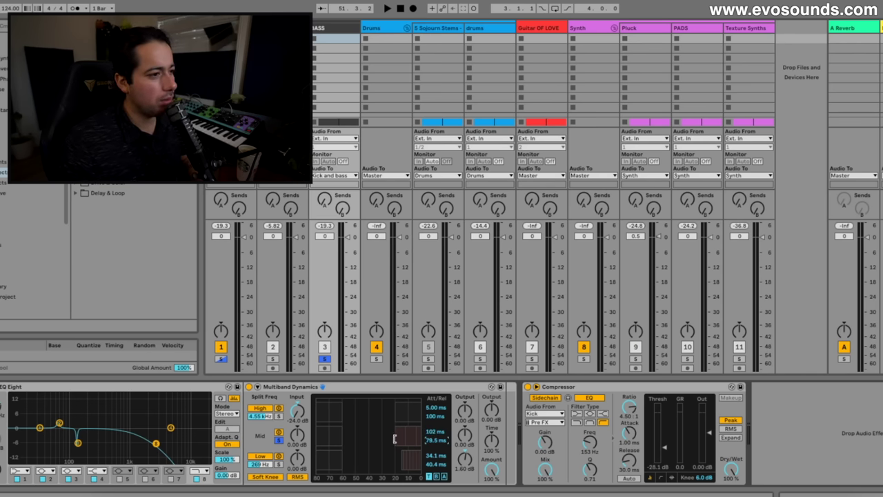
pyautogui.press('space')
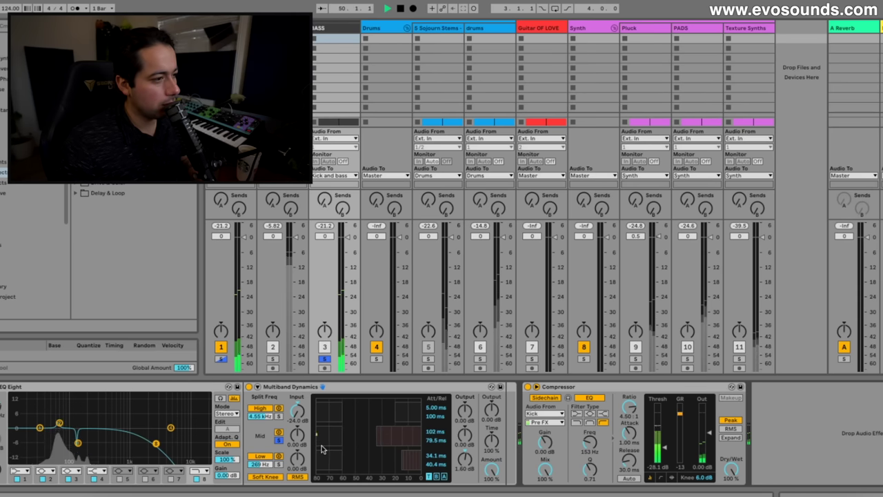
pyautogui.moveTo(321, 449); pyautogui.dragTo(368, 443)
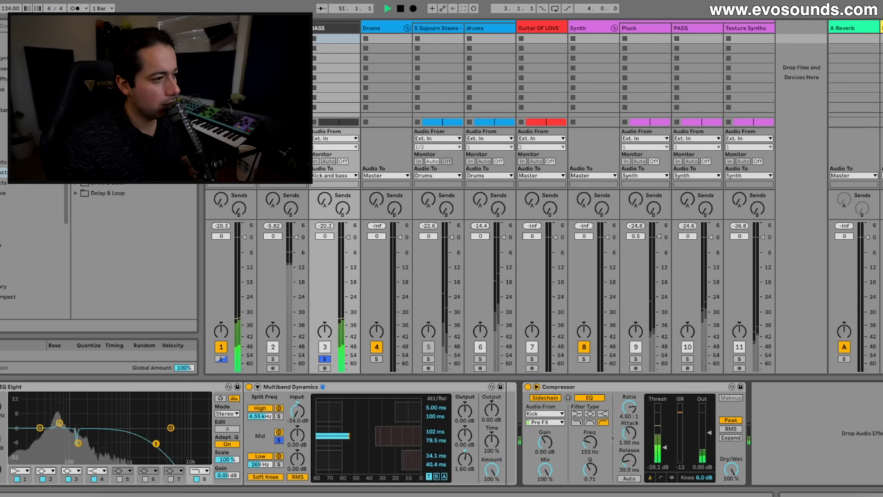
pyautogui.click(280, 433)
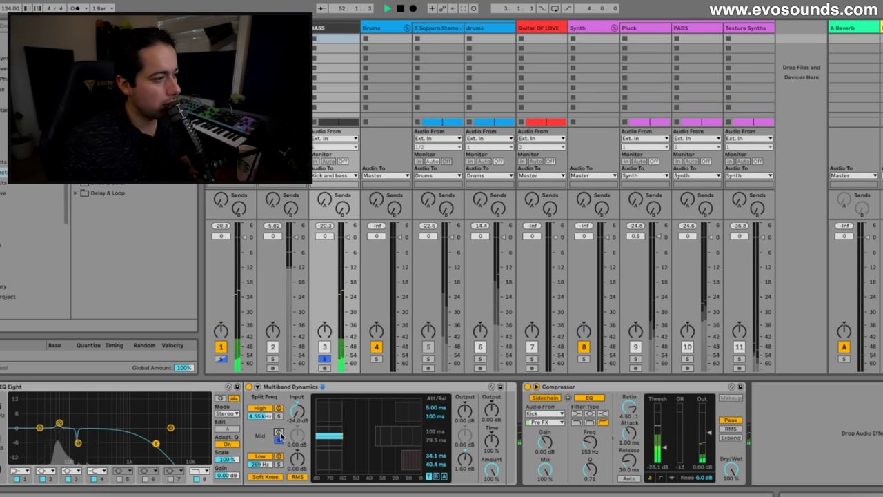
pyautogui.click(280, 434)
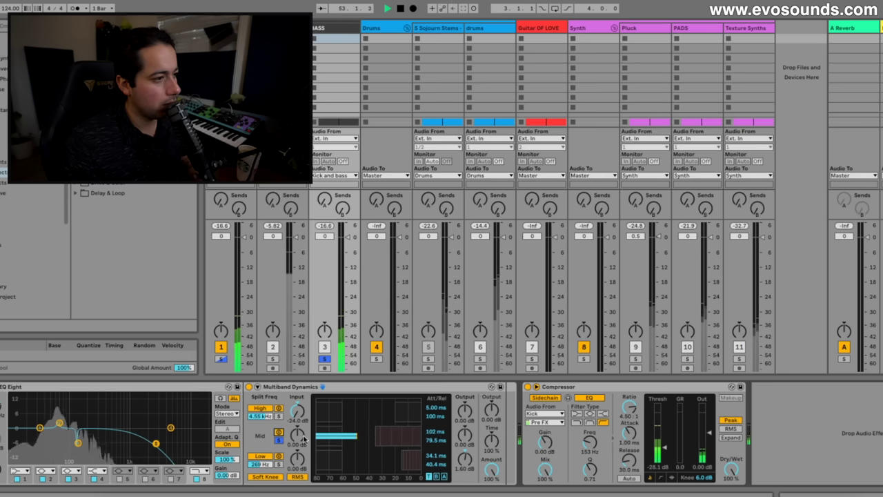
# Take the mid band out of solo and raise its output gain to 1.00 dB during playback
pyautogui.press('Tab')
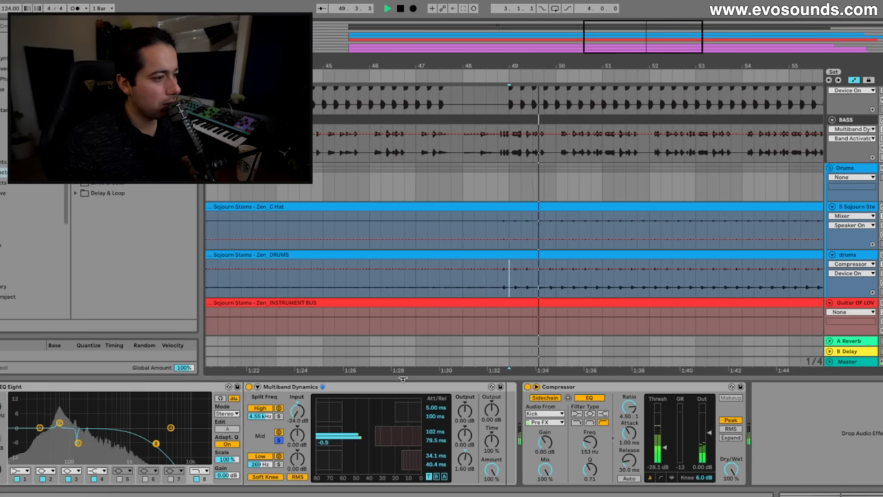
pyautogui.moveTo(466, 440); pyautogui.dragTo(467, 433)
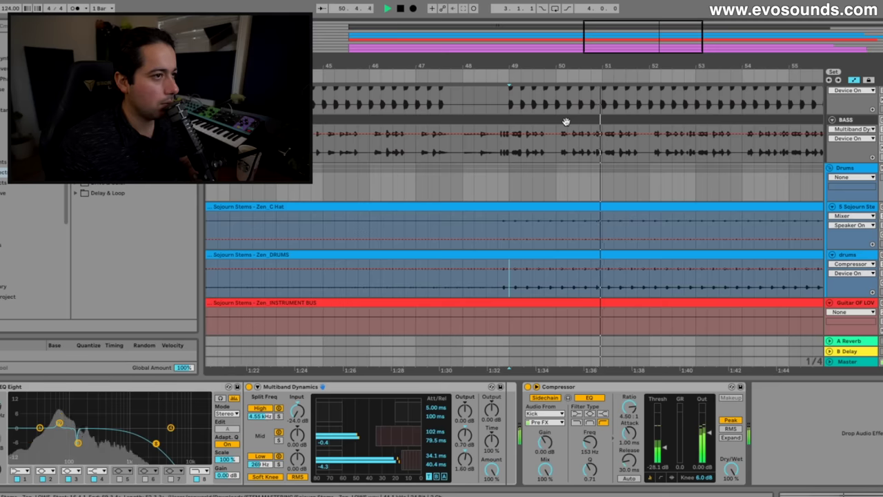
pyautogui.click(279, 432)
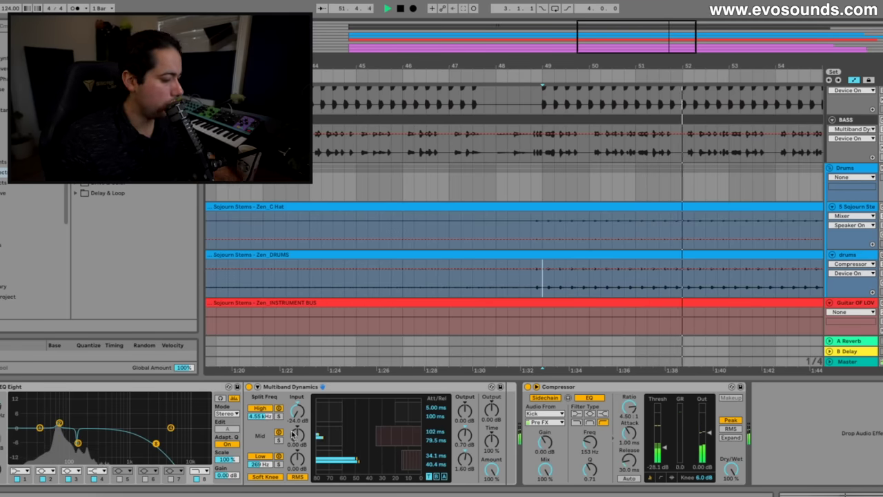
pyautogui.moveTo(464, 435); pyautogui.dragTo(464, 428)
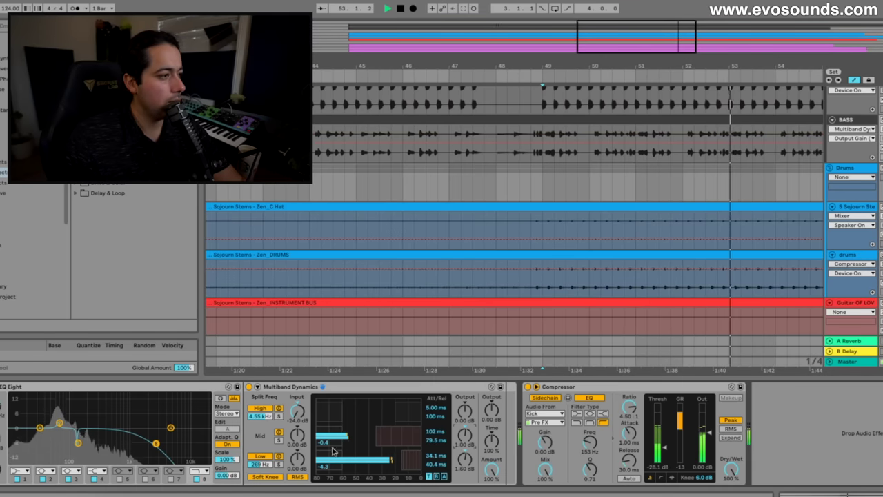
# Adjust the bass EQ's high-cut band, and insert a second EQ Eight before Multiband Dynamics, set to M/S mode editing the sides
pyautogui.moveTo(156, 443); pyautogui.dragTo(156, 436)
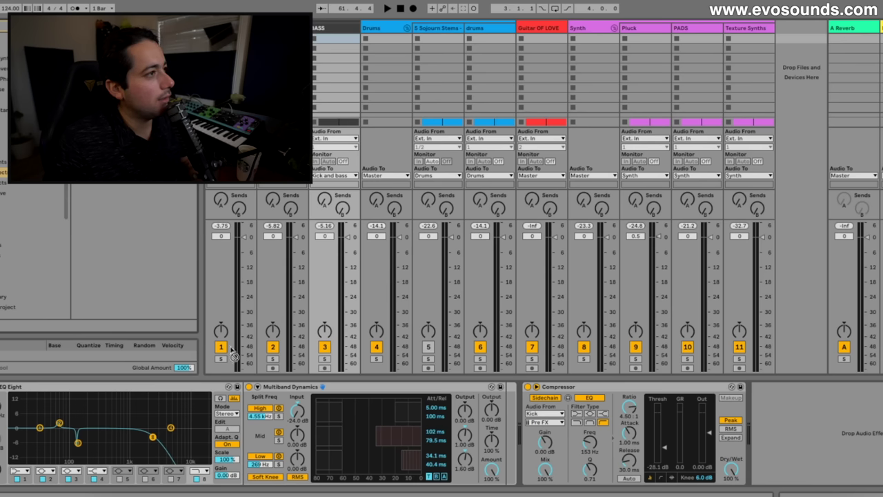
pyautogui.moveTo(230, 350); pyautogui.dragTo(255, 436)
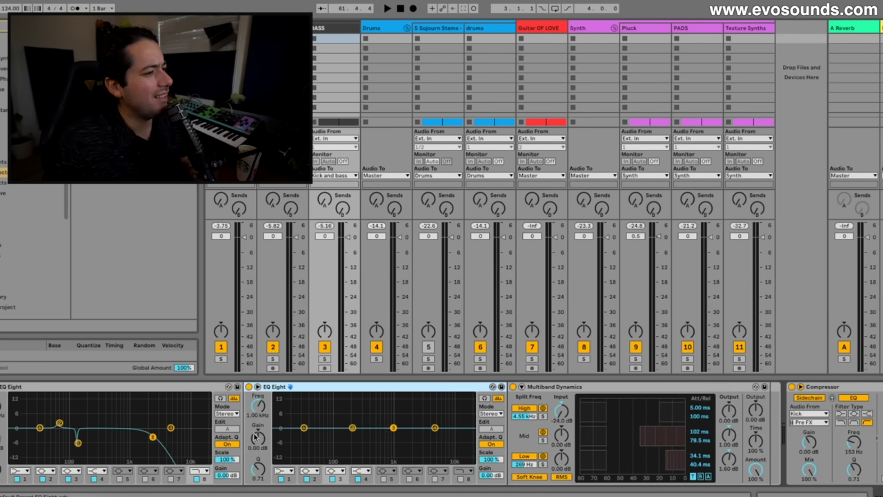
pyautogui.click(485, 413)
pyautogui.click(491, 435)
# Change band 3 of the bass side EQ to a low-cut filter, adjust the side curve and replay
pyautogui.press('space')
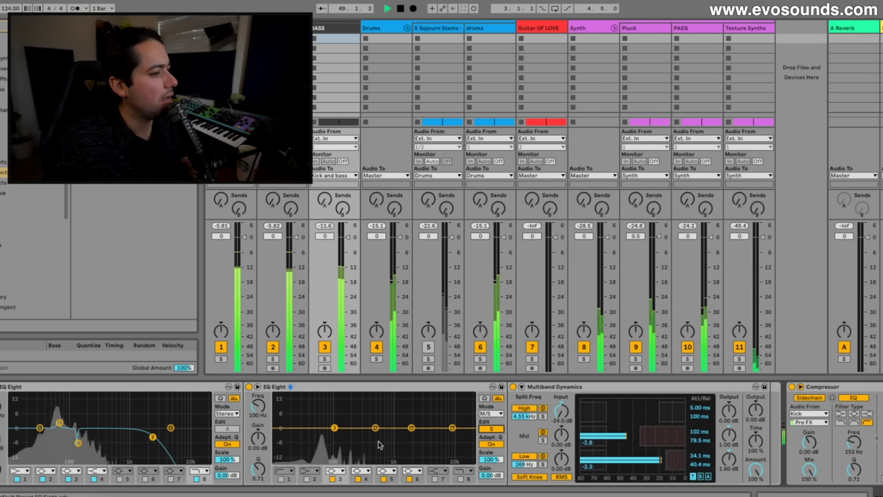
pyautogui.press('space')
pyautogui.click(336, 470)
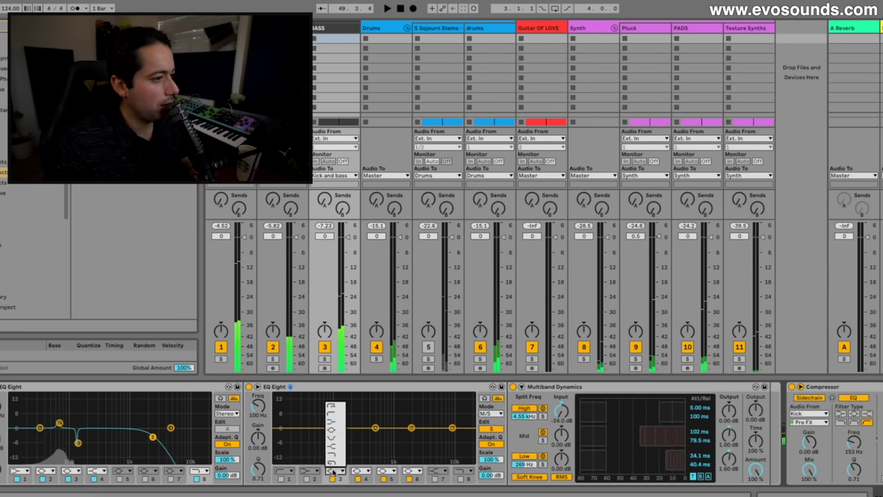
pyautogui.click(334, 415)
pyautogui.moveTo(370, 432)
pyautogui.mouseDown()
pyautogui.moveTo(373, 412)
pyautogui.moveTo(375, 426)
pyautogui.moveTo(360, 436)
pyautogui.mouseUp()
pyautogui.press('space')
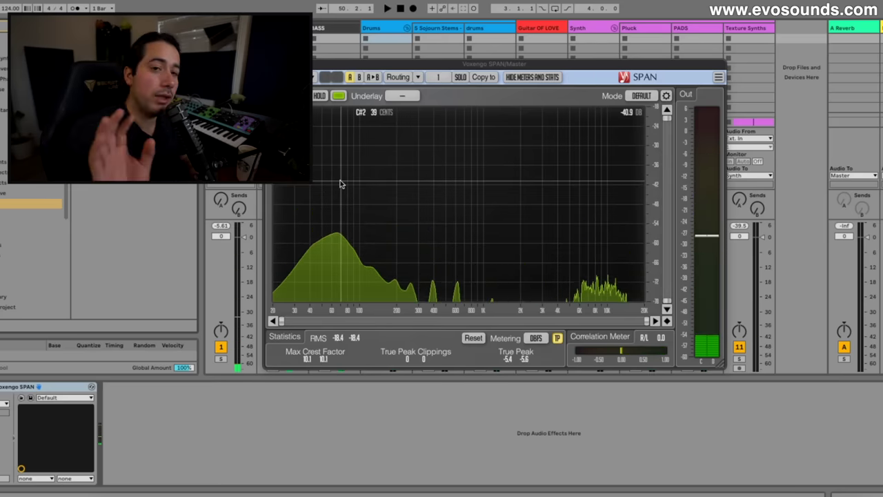
# Play the mix, move the SPAN analyzer window clear of the mixer faders and toggle the Texture Synths track
pyautogui.press('space')
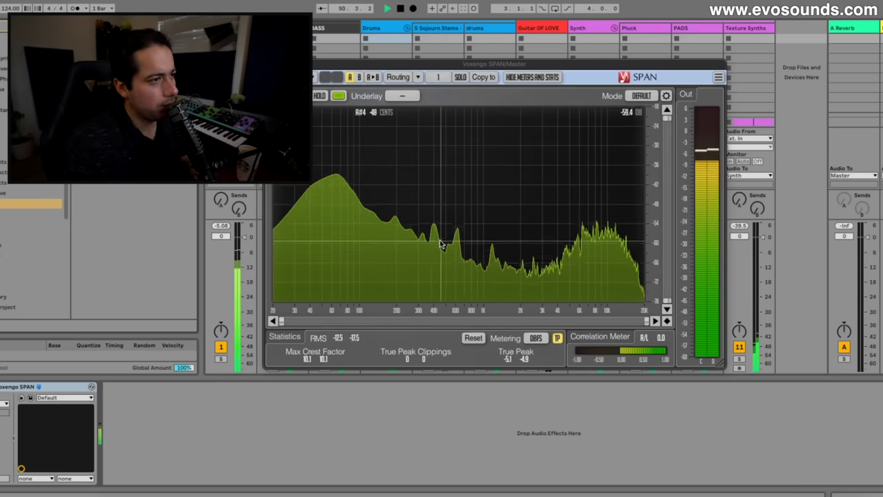
pyautogui.moveTo(434, 67); pyautogui.dragTo(483, 415)
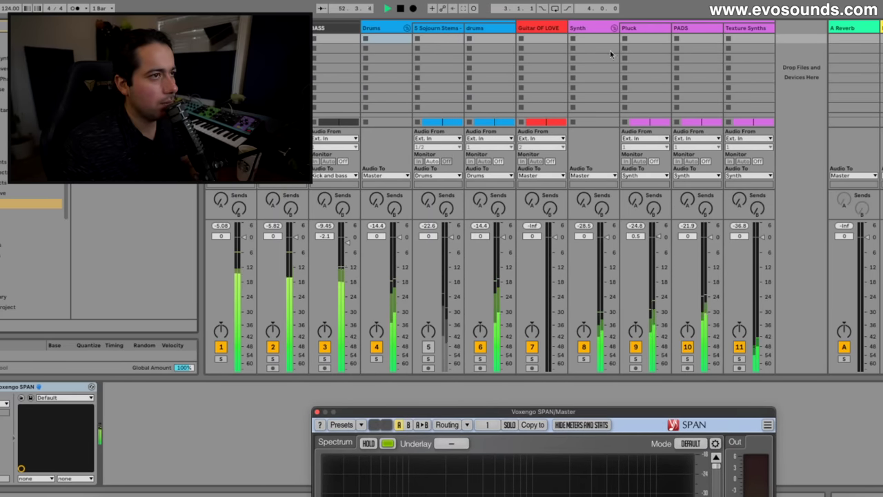
pyautogui.click(742, 351)
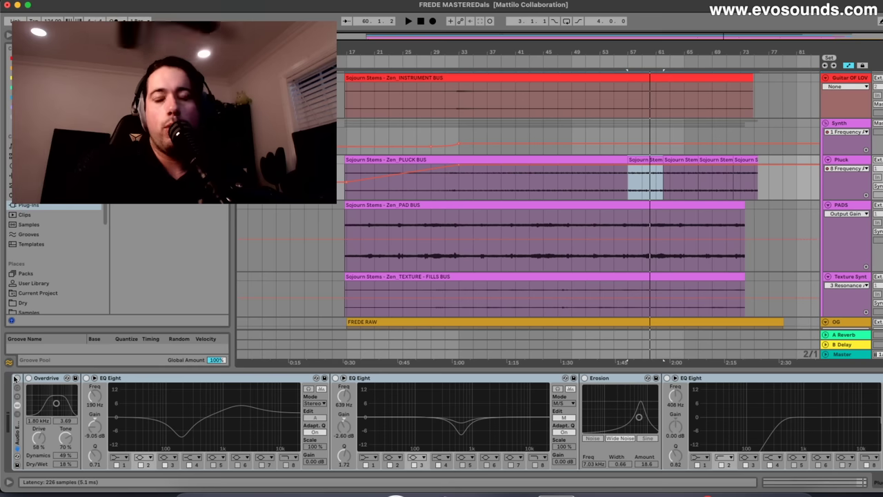
# Place the playback start at bar 57, show the Pluck track's effect chain and play the arrangement
pyautogui.scroll(-3, 243, 257)
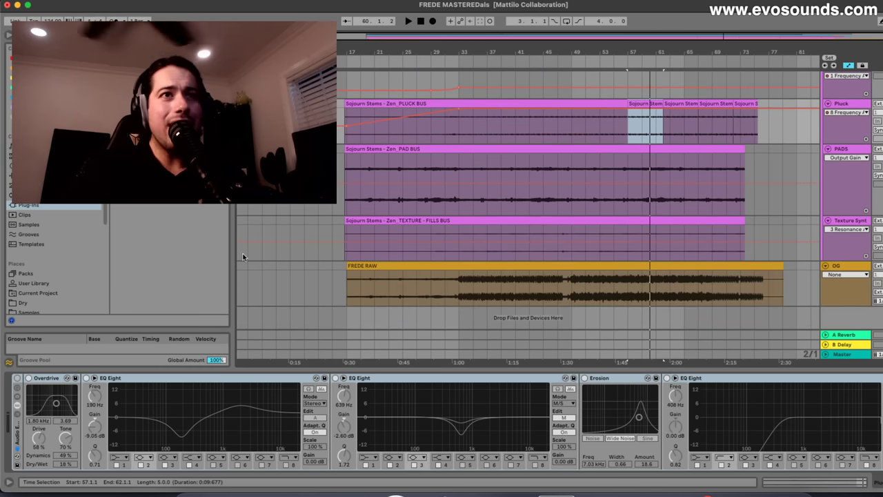
pyautogui.scroll(5, 383, 217)
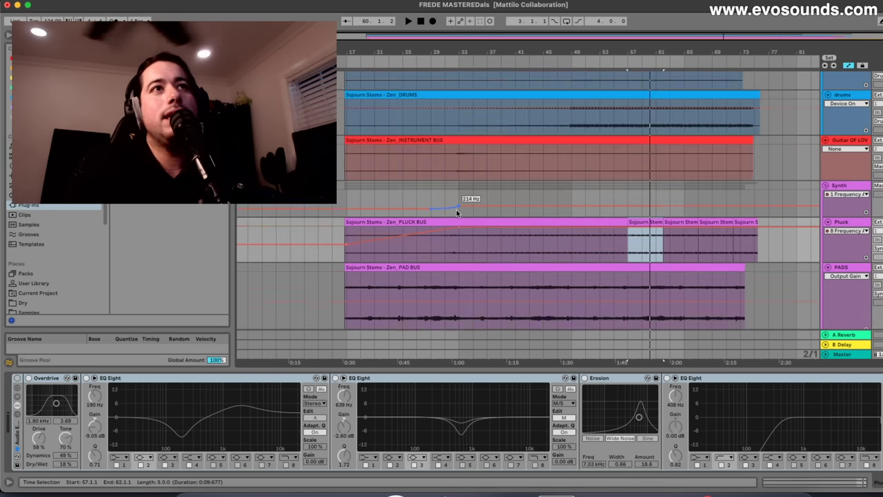
pyautogui.click(630, 226)
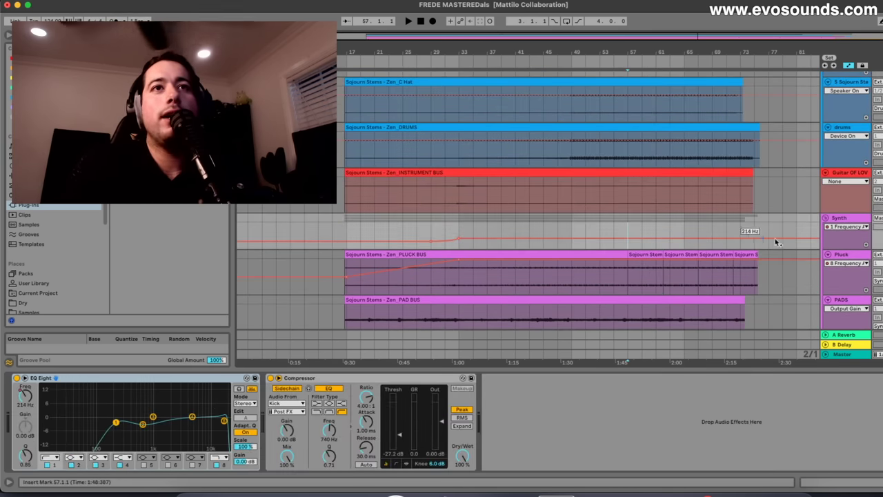
pyautogui.click(862, 254)
pyautogui.press('space')
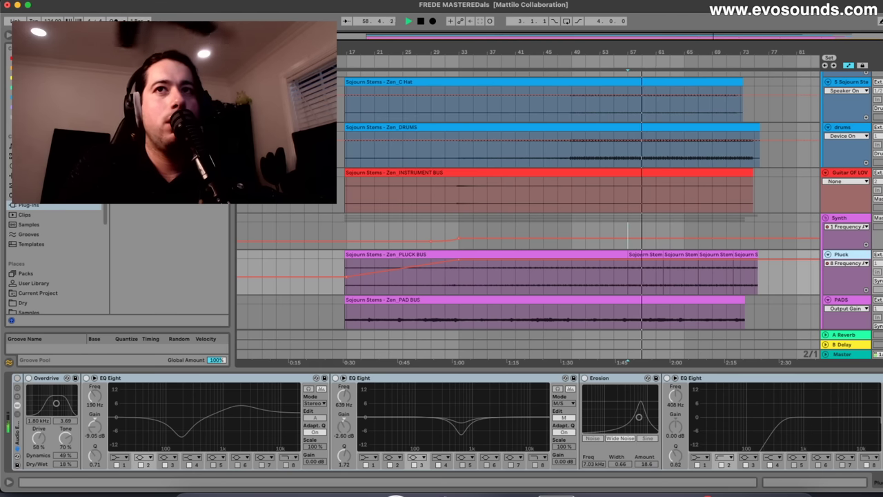
pyautogui.scroll(-3, 707, 228)
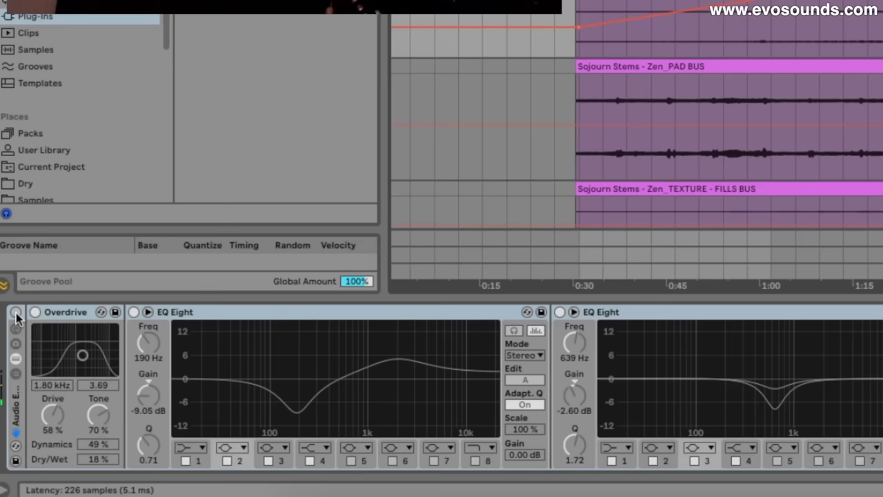
# Turn on the Pluck chain's mid/side EQ Eight and compare it with bypass during playback
pyautogui.click(40, 380)
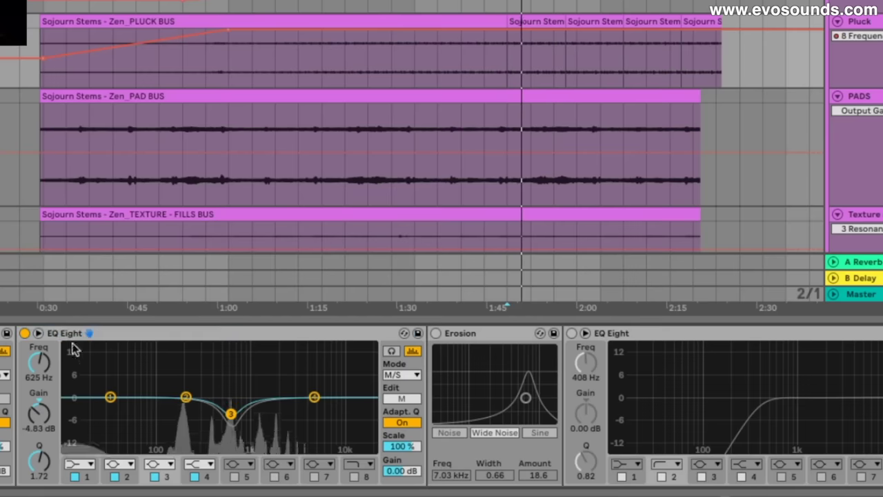
pyautogui.click(24, 334)
pyautogui.click(24, 333)
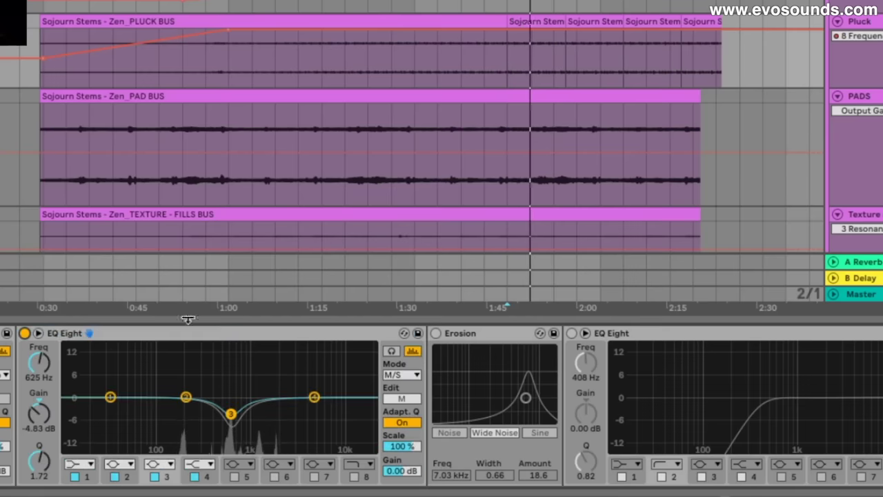
# Enable the pluck's Erosion at 9.52 kHz, width 1.55 and amount 11.9, and turn on the low-cut EQ Eight after it
pyautogui.click(435, 334)
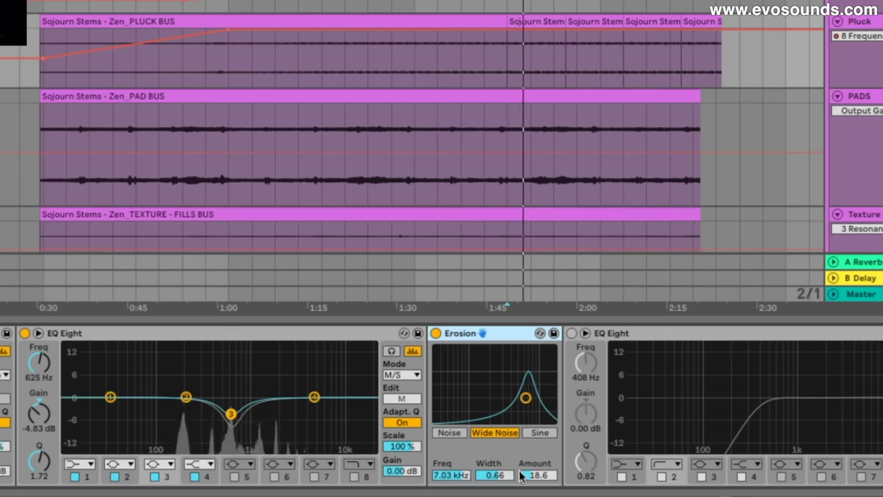
pyautogui.moveTo(506, 475); pyautogui.dragTo(535, 403)
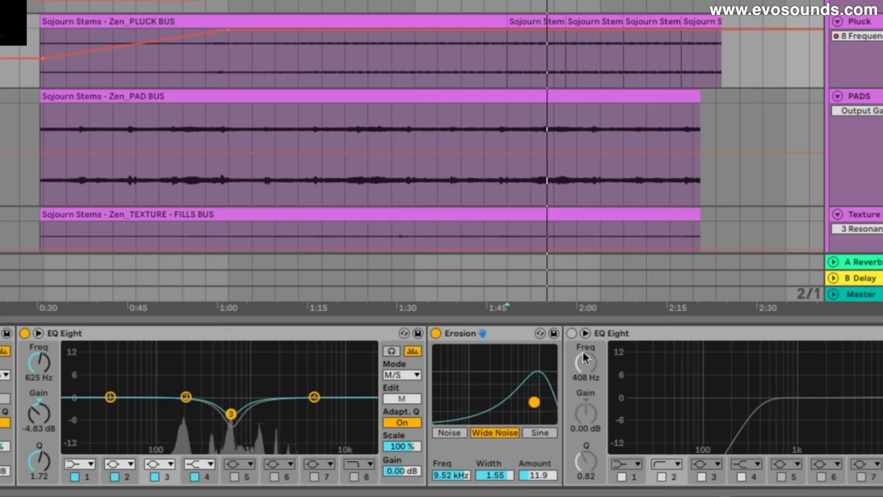
pyautogui.press('space')
pyautogui.click(572, 333)
pyautogui.click(791, 428)
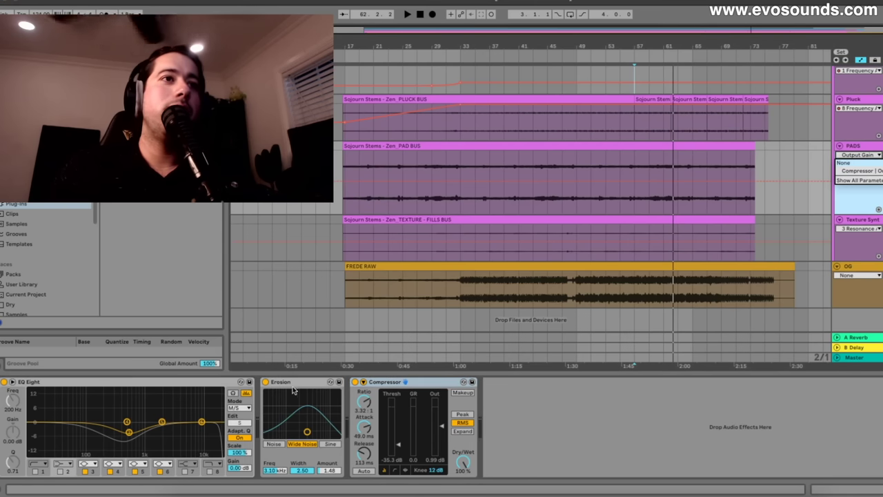
# Play the pads and compare their sound with Erosion bypassed
pyautogui.click(292, 391)
pyautogui.press('space')
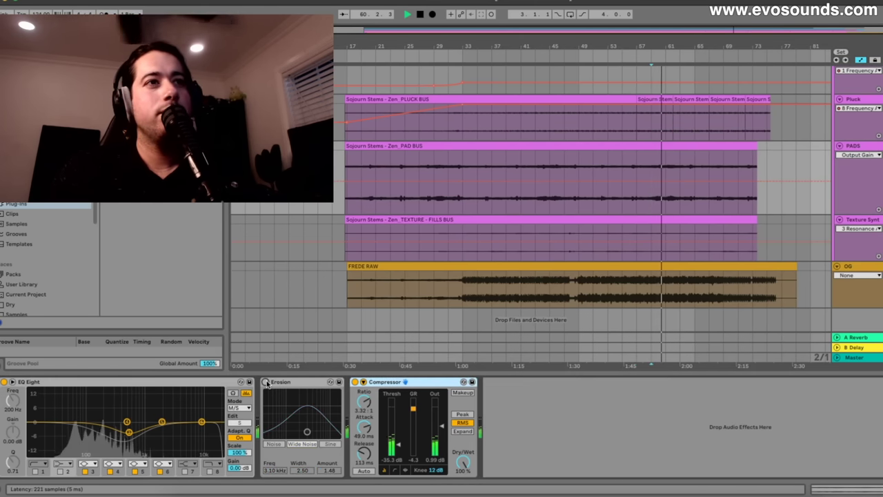
pyautogui.press('space')
pyautogui.scroll(2, 840, 199)
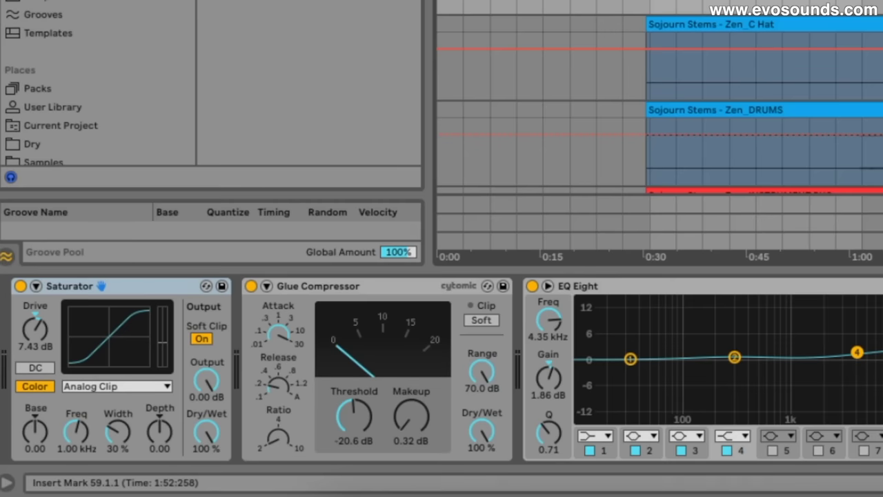
# Audition the Drums group with its Saturator bypassed and re-enabled, watching the levels in the mixer
pyautogui.scroll(-3, 656, 103)
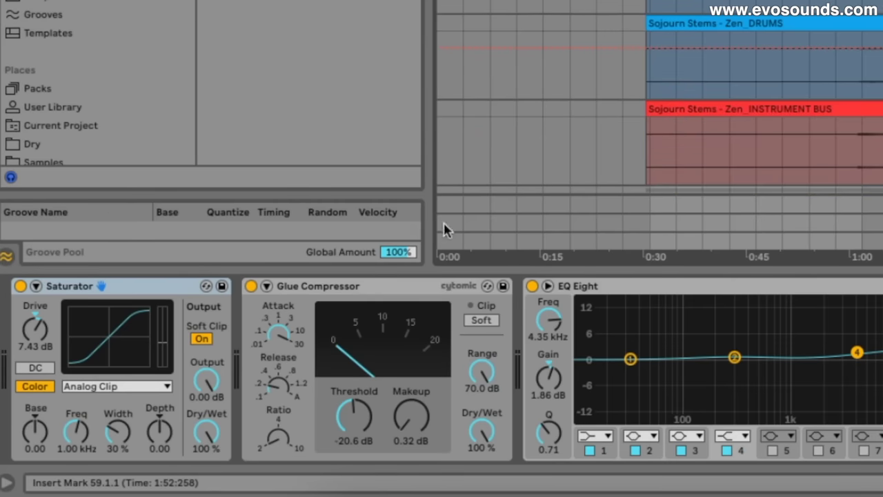
pyautogui.click(50, 293)
pyautogui.click(307, 287)
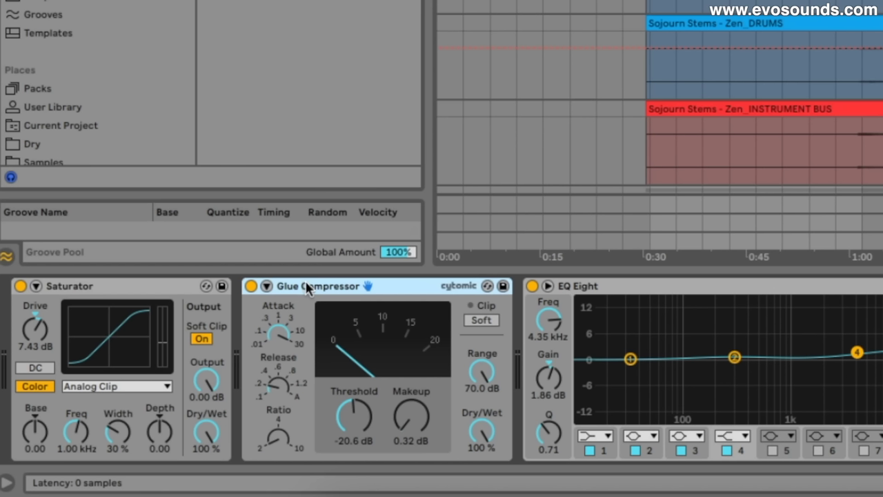
pyautogui.click(81, 292)
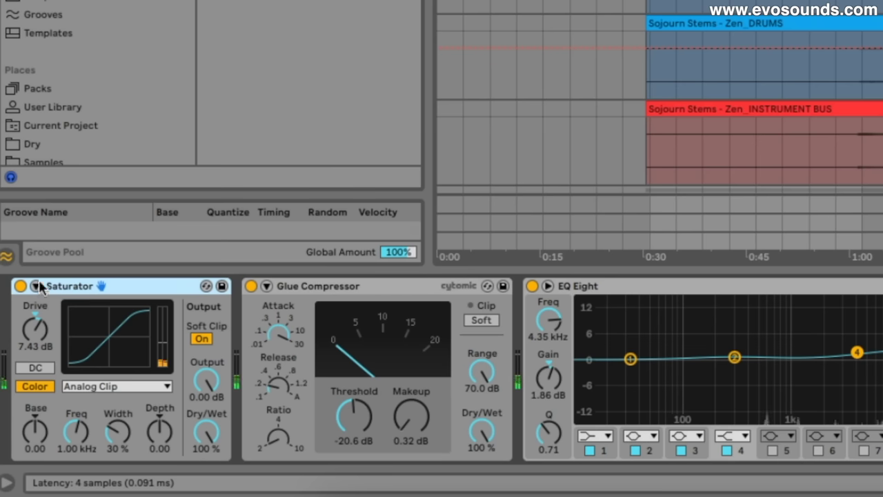
pyautogui.click(20, 286)
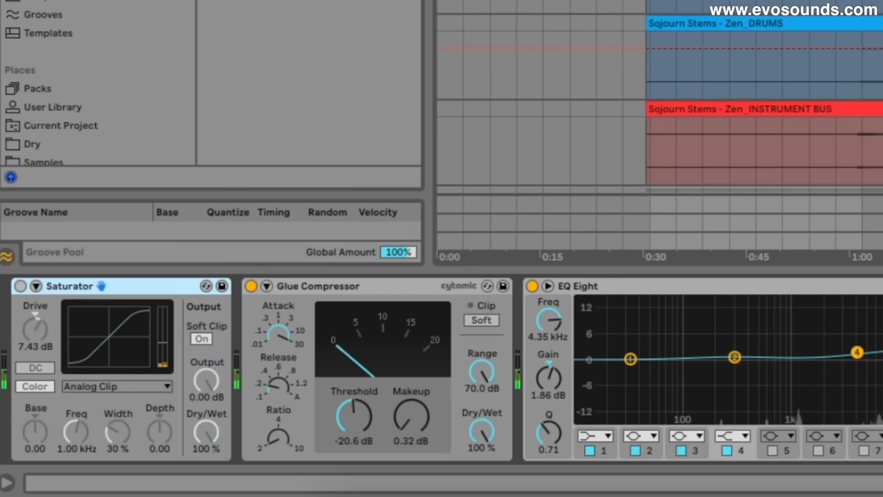
pyautogui.press('Tab')
pyautogui.click(21, 286)
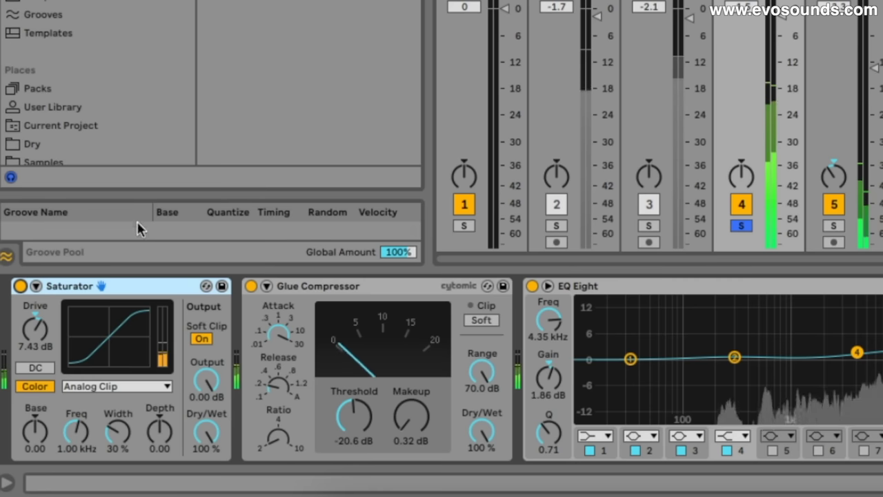
# Compare the Drums group with Glue Compressor bypassed and re-enabled, and adjust the compressor's release
pyautogui.click(251, 286)
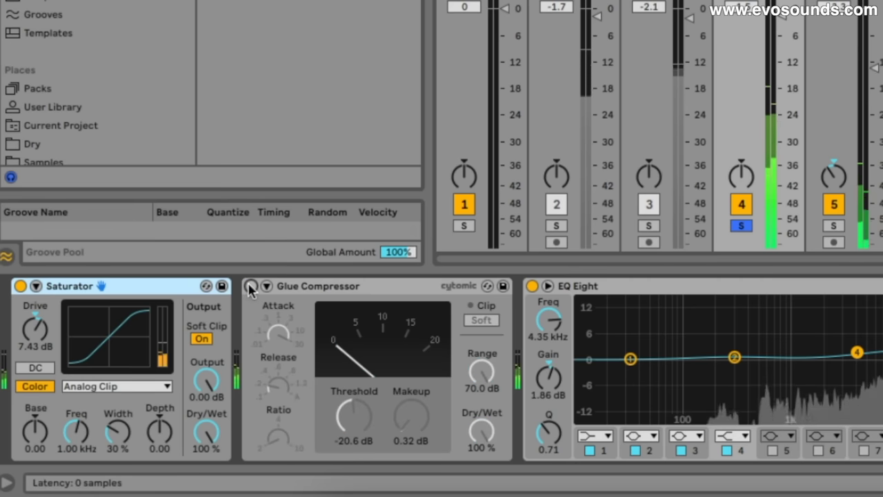
pyautogui.click(251, 285)
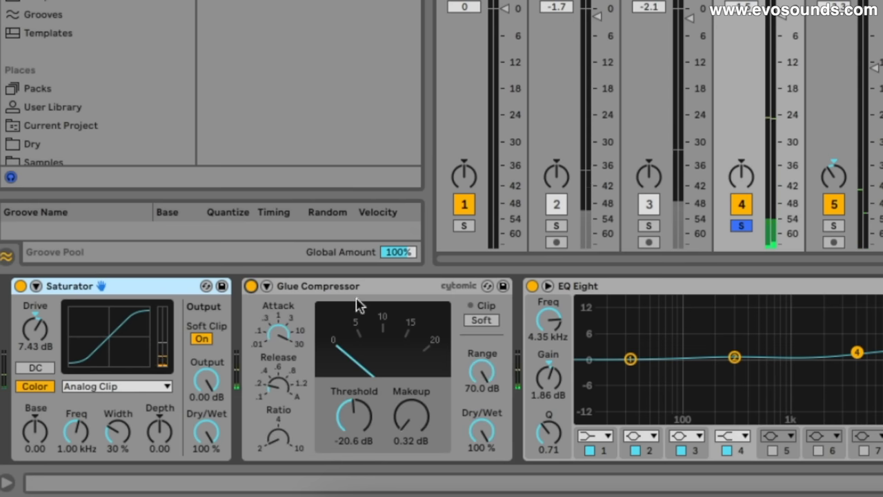
pyautogui.click(353, 416)
pyautogui.click(283, 336)
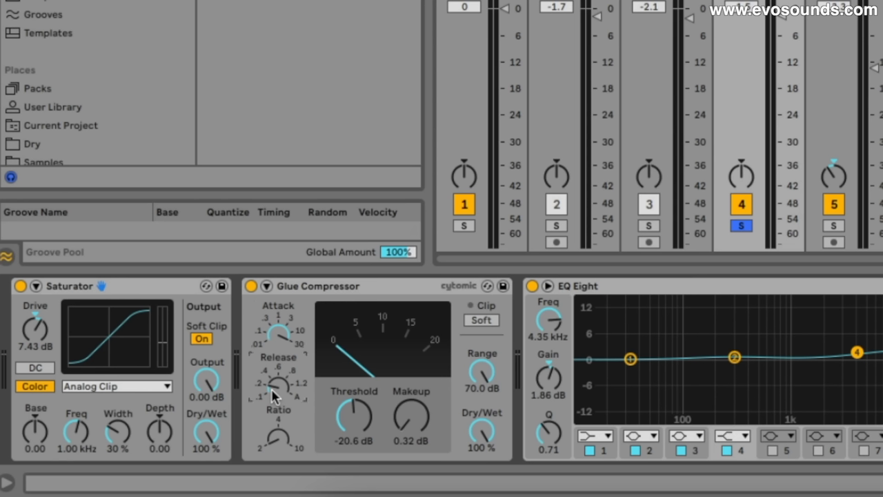
pyautogui.moveTo(274, 395); pyautogui.dragTo(274, 377)
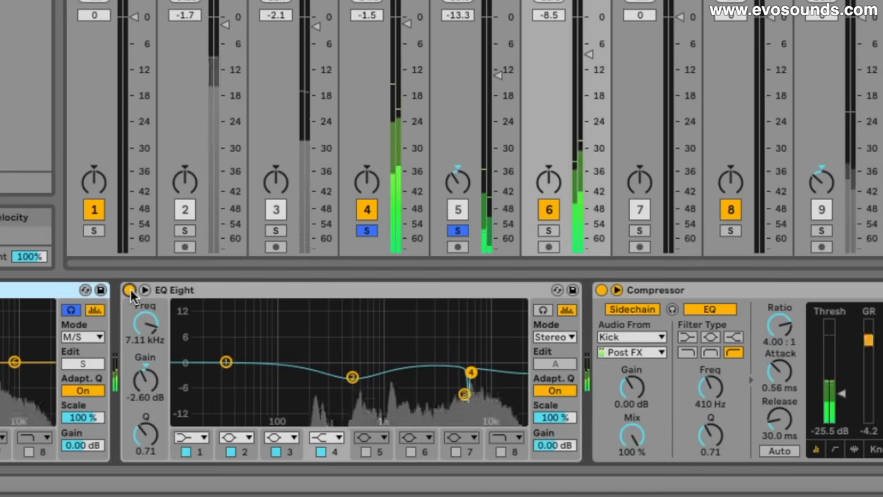
# Stop playback, mute the drums track and take the Drums group and hat track out of solo
pyautogui.press('space')
pyautogui.click(549, 212)
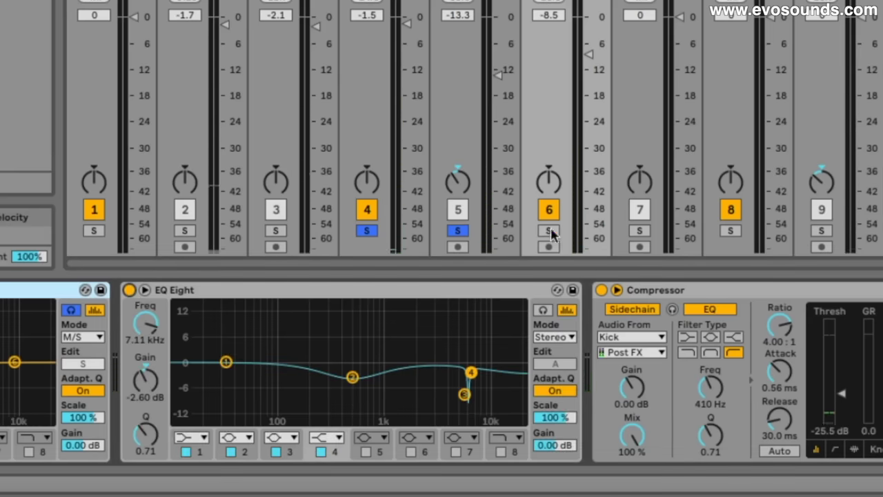
pyautogui.click(371, 232)
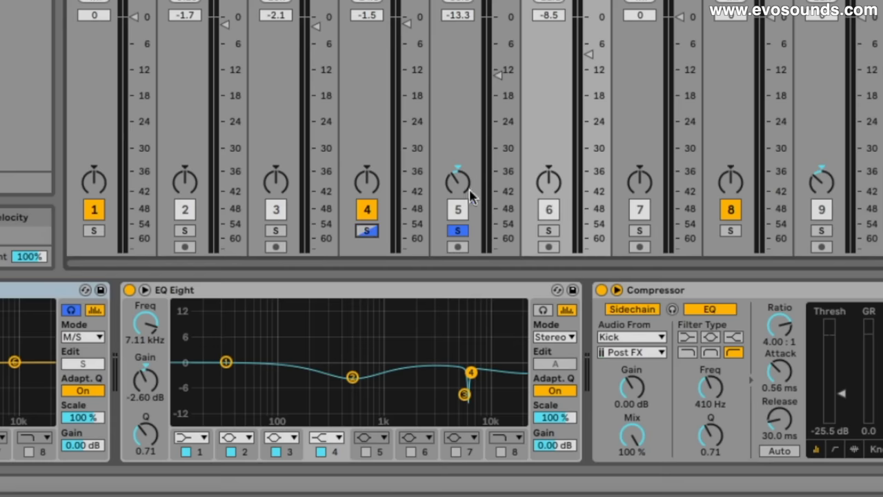
pyautogui.click(454, 231)
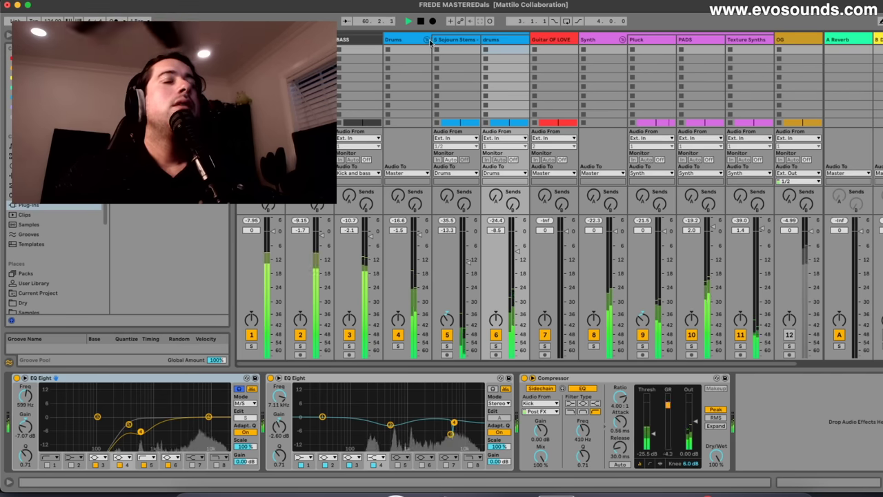
# Fold the Drums group, select the Guitar OF LOVE track and toggle playback in Arrangement view
pyautogui.click(427, 40)
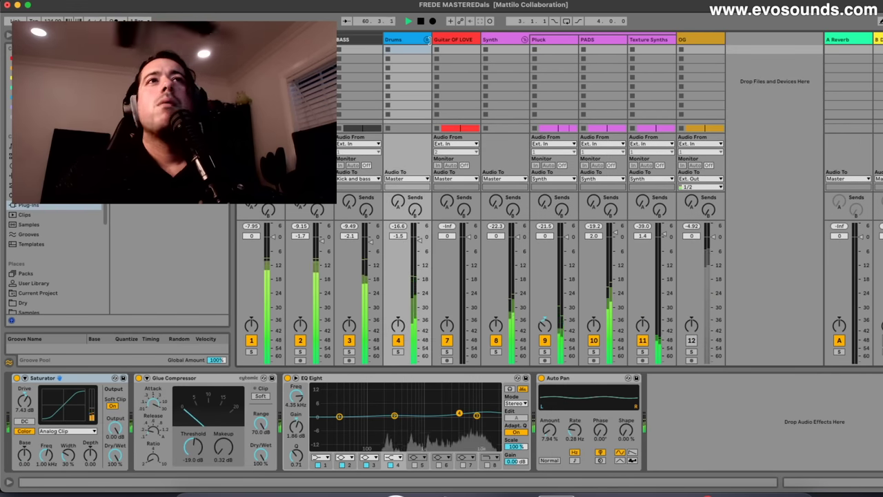
pyautogui.click(447, 41)
pyautogui.press('Tab')
pyautogui.press('space')
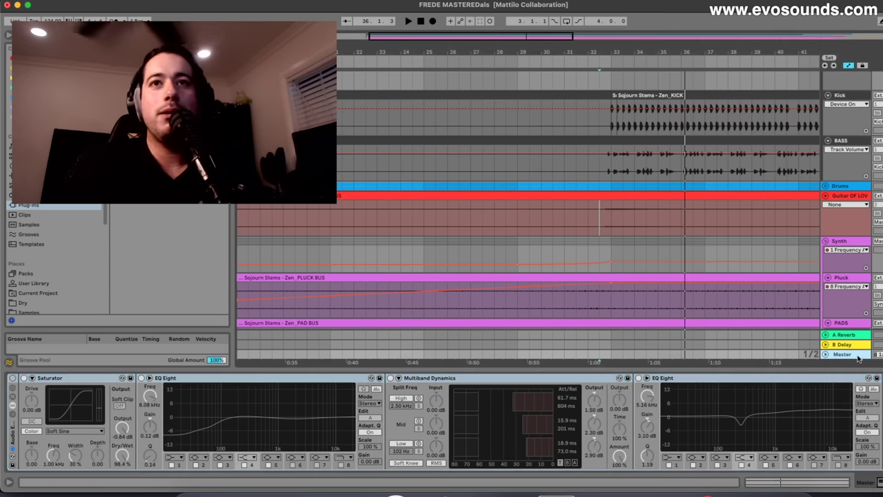
# Enable the master's Audio Effect Rack with its EQ Eights and Multiband Dynamics bypassed, keeping only Saturator active, and review the chain
pyautogui.press('Tab')
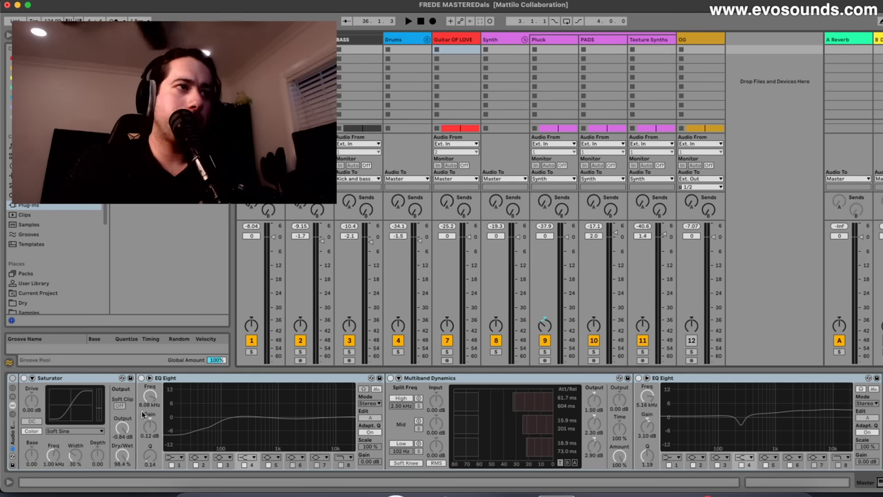
pyautogui.click(13, 378)
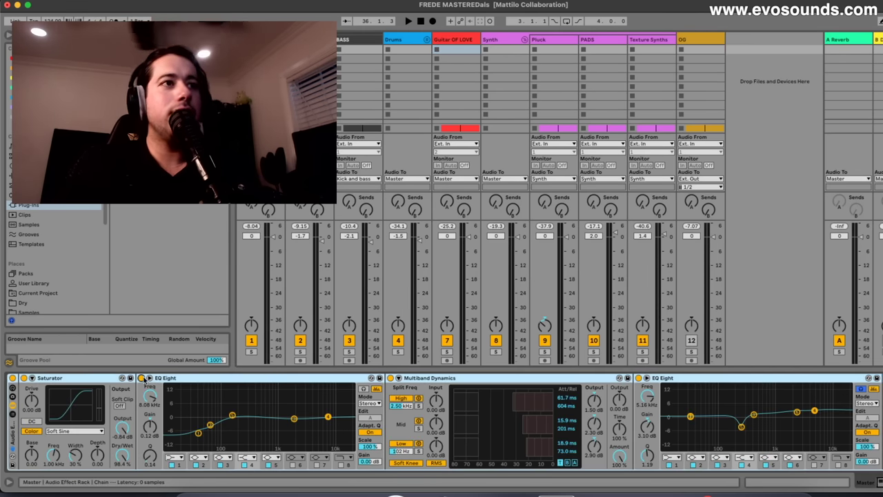
pyautogui.click(141, 378)
pyautogui.click(786, 304)
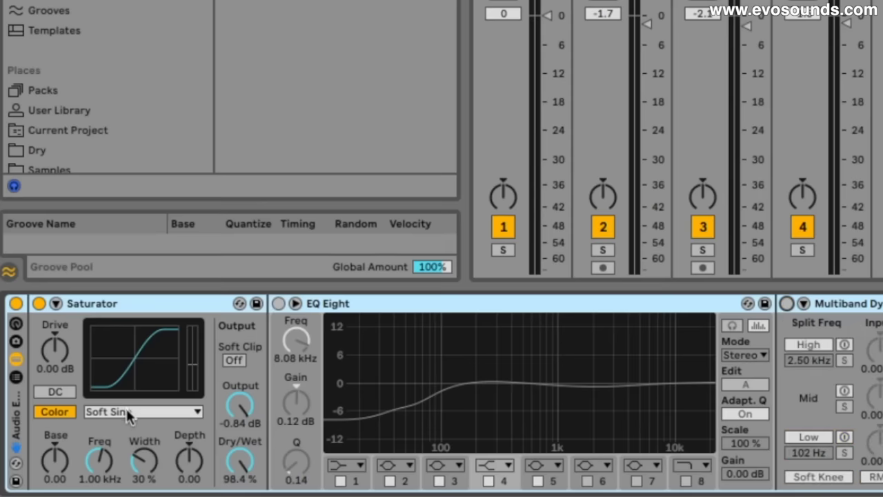
pyautogui.hscroll(1, 338, 402)
pyautogui.hscroll(10, 442, 393)
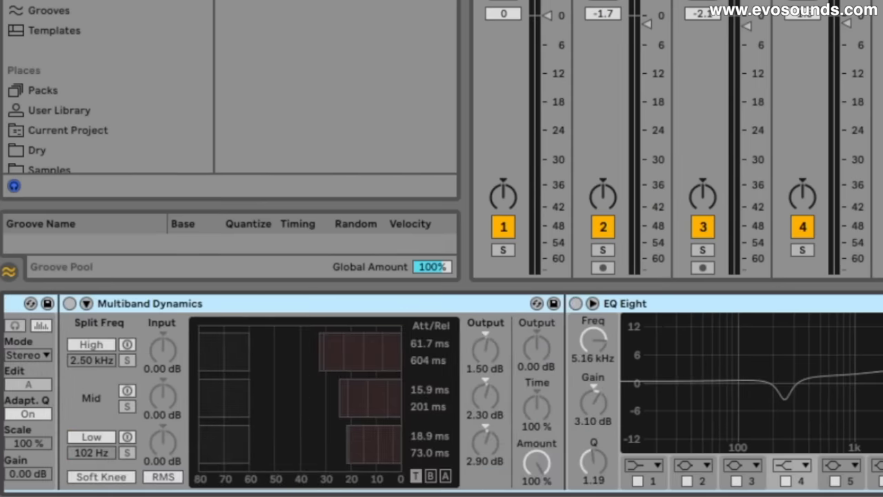
pyautogui.hscroll(2, 442, 394)
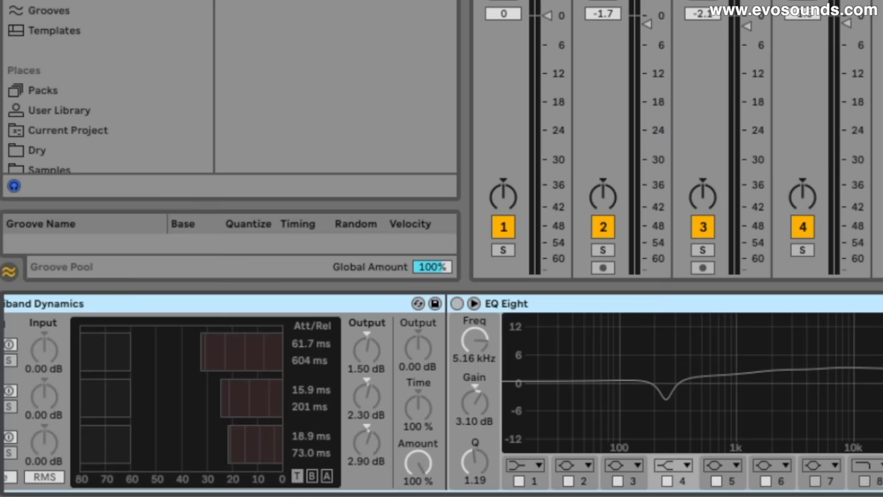
pyautogui.hscroll(-14, 660, 408)
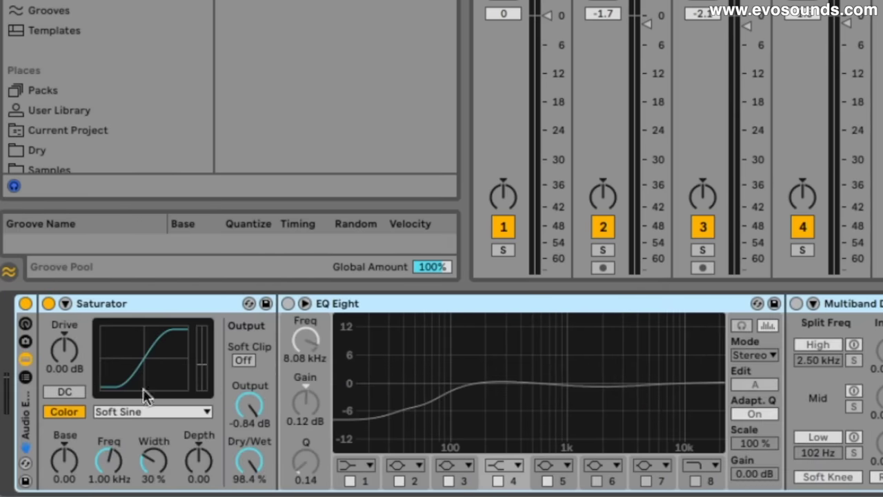
# Check the master Saturator's Soft Sine curve and compare playback with Saturator bypassed and re-enabled
pyautogui.click(119, 412)
pyautogui.click(122, 439)
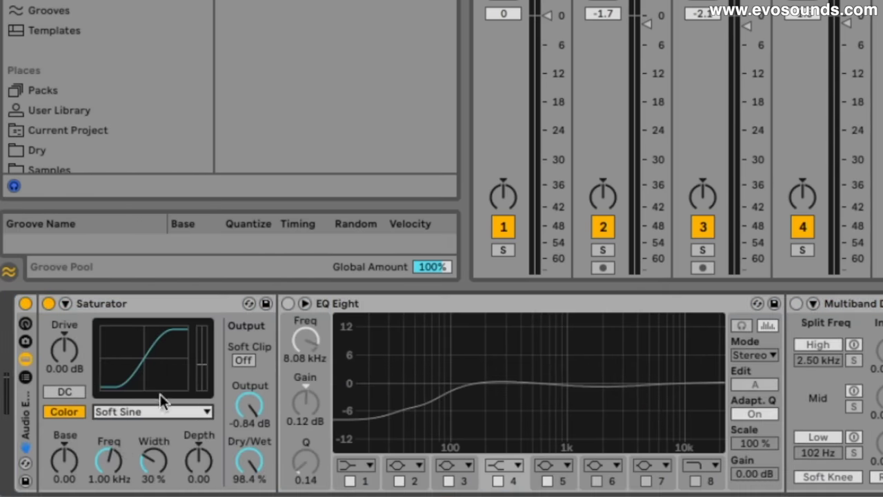
pyautogui.hscroll(1, 159, 366)
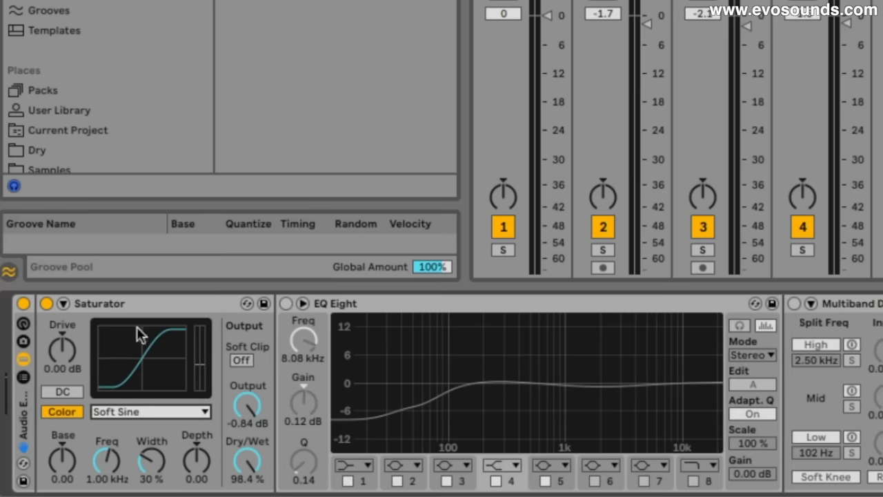
pyautogui.click(44, 304)
pyautogui.press('space')
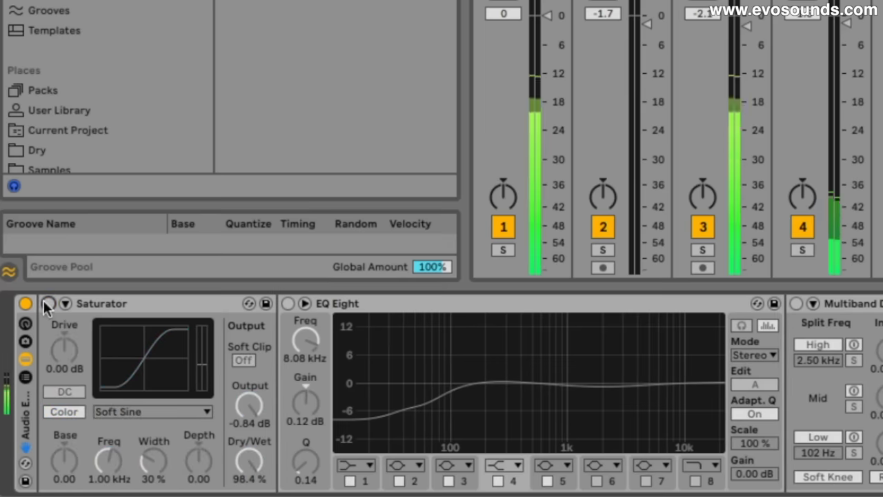
pyautogui.click(48, 303)
pyautogui.press('Tab')
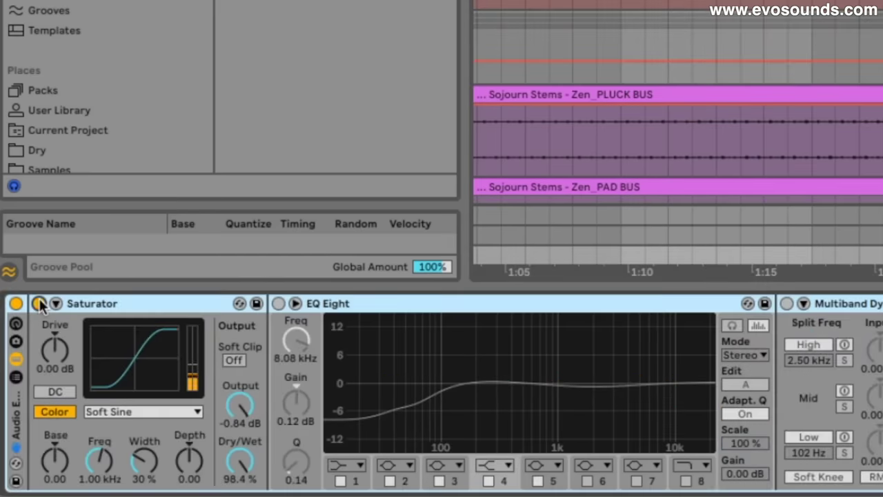
pyautogui.click(40, 303)
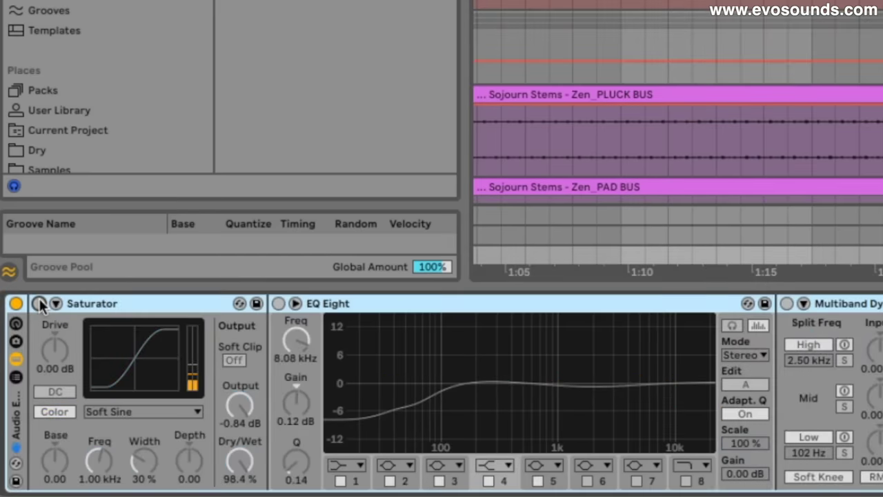
pyautogui.click(39, 304)
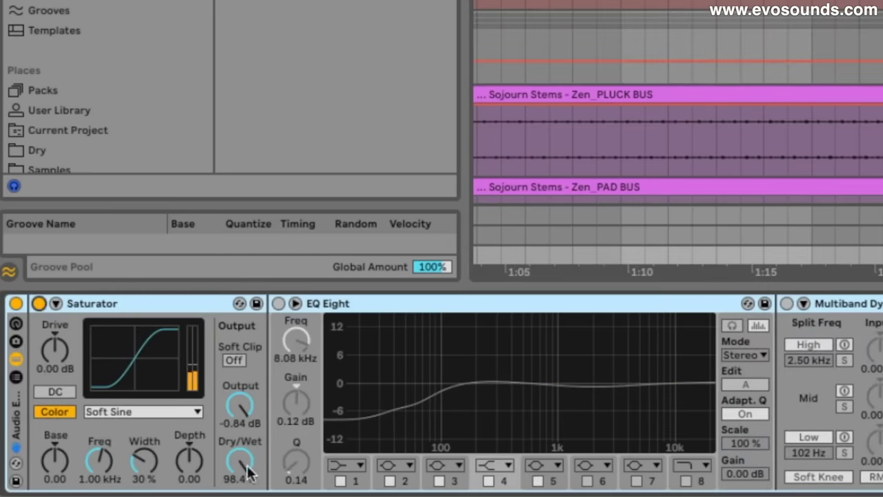
# Set the master Saturator's Dry/Wet to 100% and its Output to -0.86 dB
pyautogui.moveTo(247, 465); pyautogui.dragTo(246, 428)
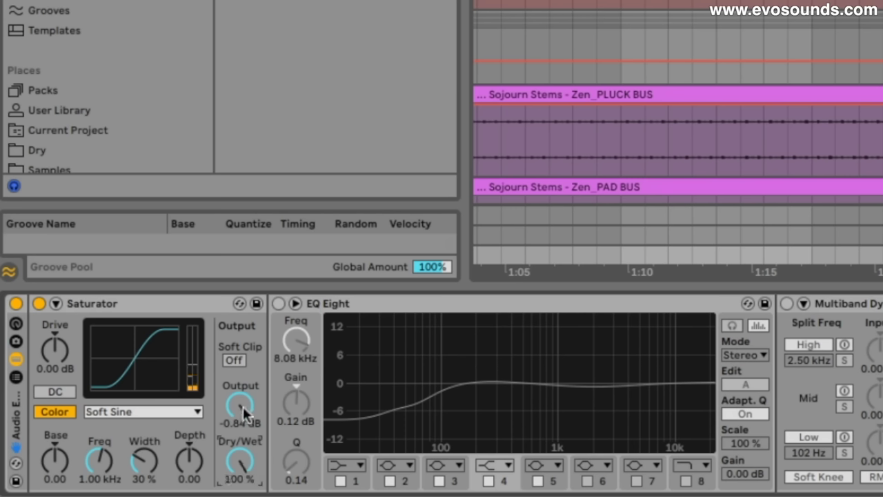
pyautogui.click(241, 410)
pyautogui.moveTo(242, 410); pyautogui.dragTo(241, 412)
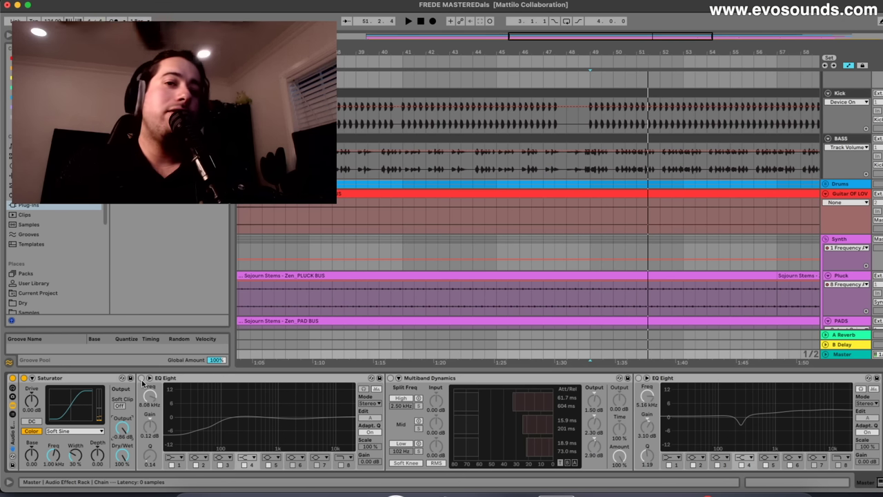
# Enable the EQ Eight directly after Saturator on the master and inspect its low-end bands 1, 2 and 5
pyautogui.click(142, 379)
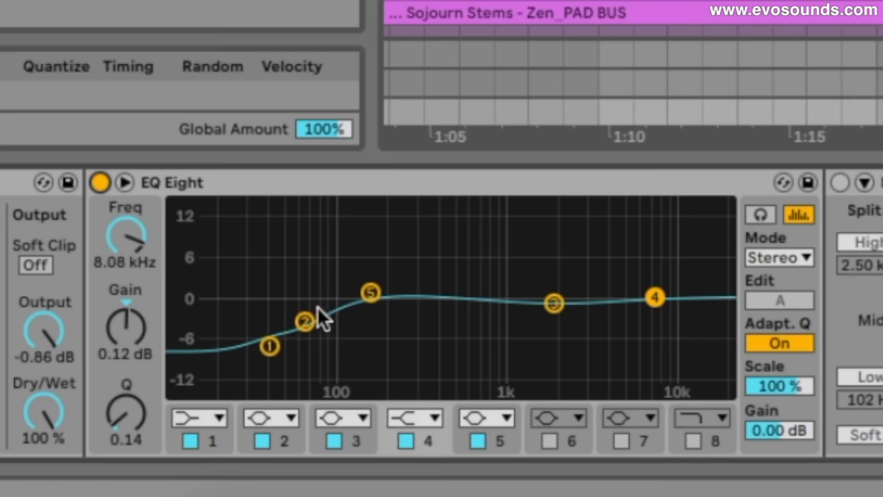
pyautogui.click(209, 424)
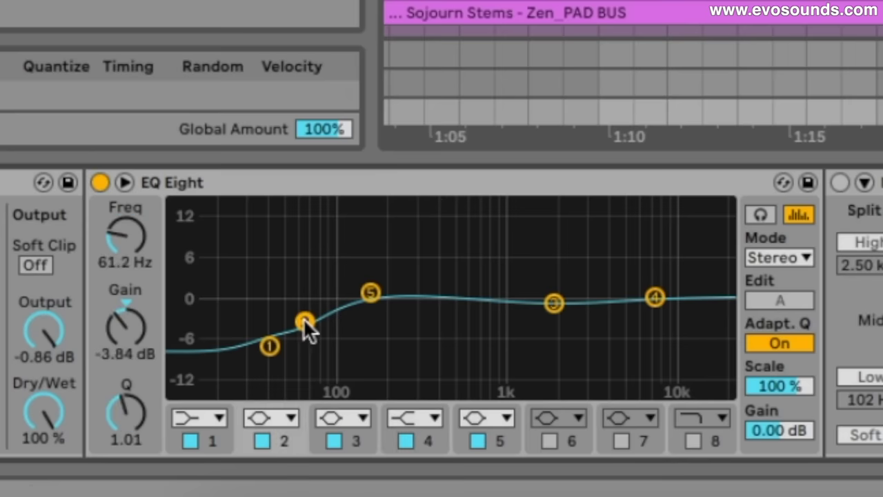
pyautogui.click(272, 345)
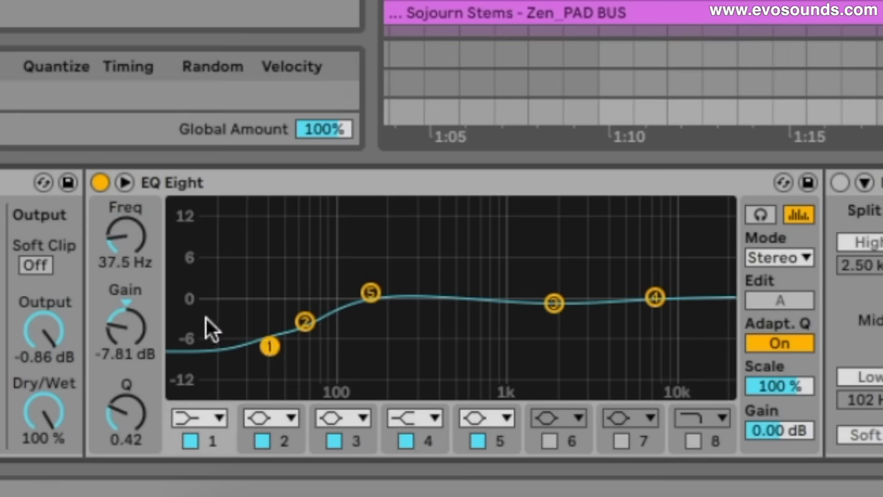
pyautogui.click(295, 329)
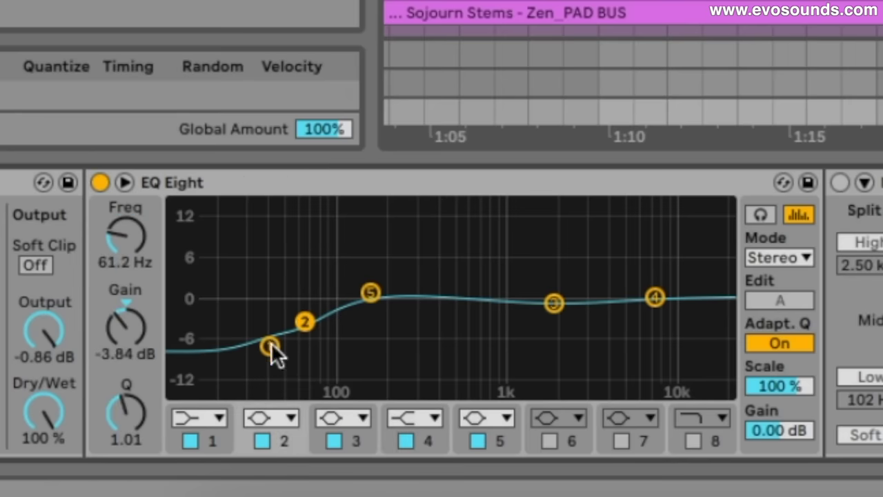
pyautogui.click(269, 345)
pyautogui.click(308, 319)
pyautogui.click(370, 292)
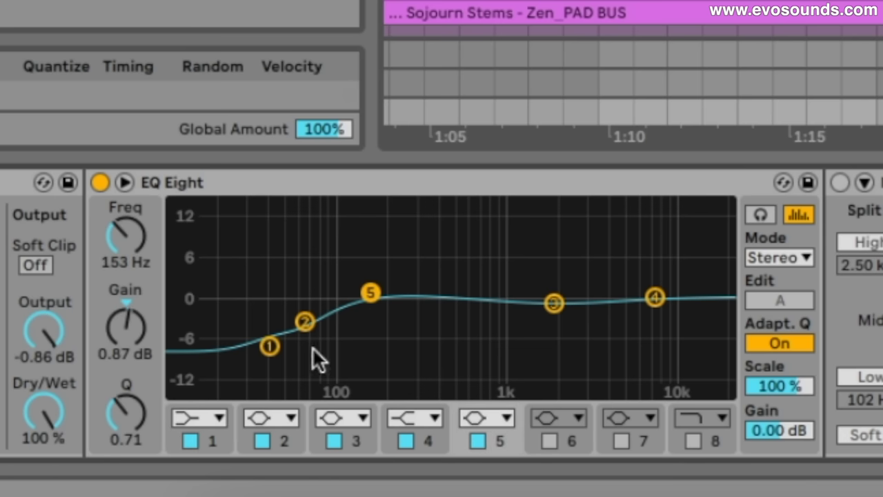
# Check the device chain of the kick and bass tracks, and return to the master's first EQ Eight
pyautogui.scroll(-1, 633, 19)
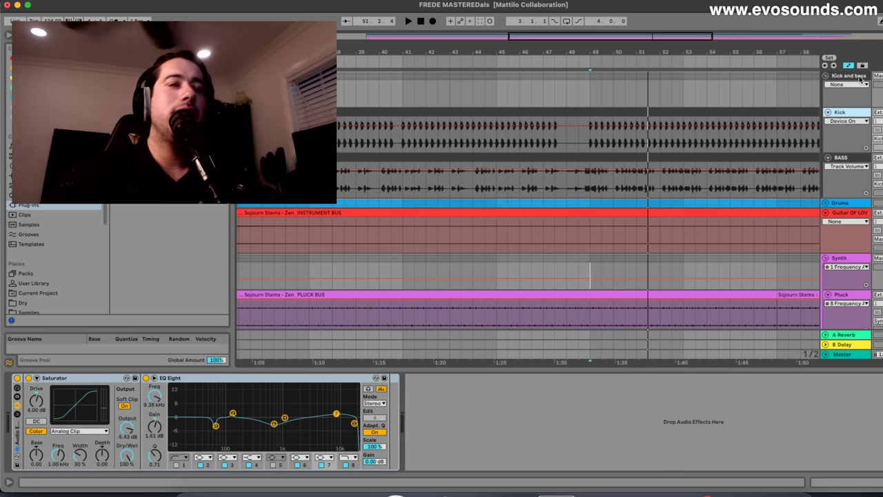
pyautogui.click(861, 80)
pyautogui.click(841, 354)
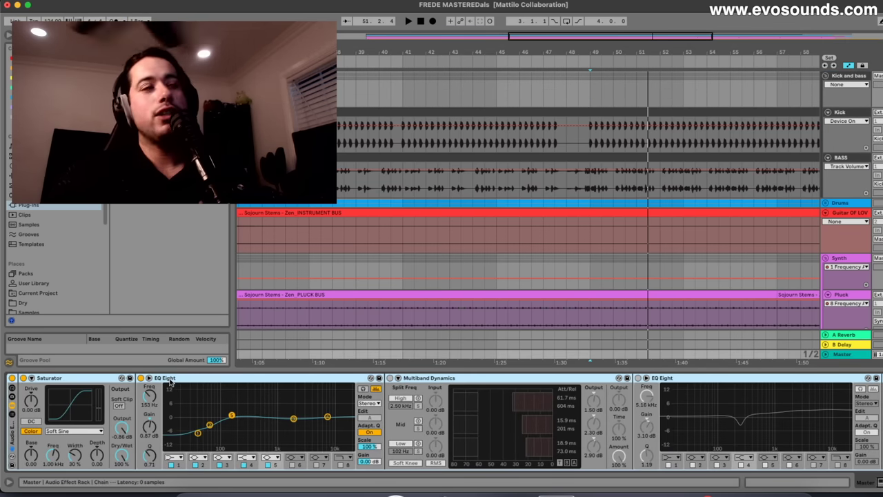
pyautogui.click(207, 387)
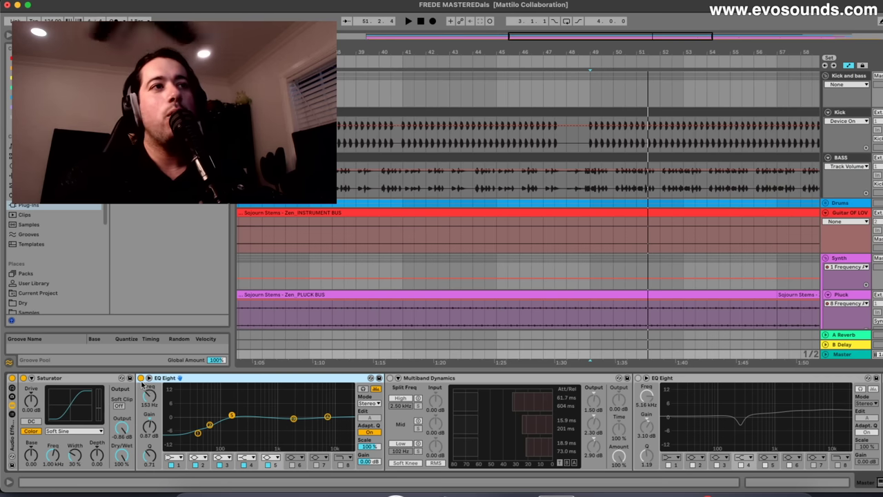
# Listen to the song with the master's first EQ Eight bypassed and re-enable the EQ
pyautogui.click(141, 378)
pyautogui.press('space')
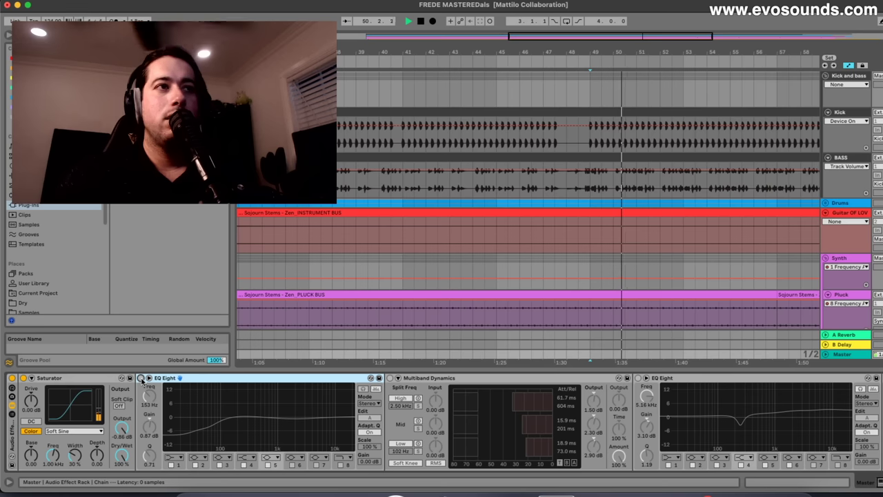
pyautogui.press('space')
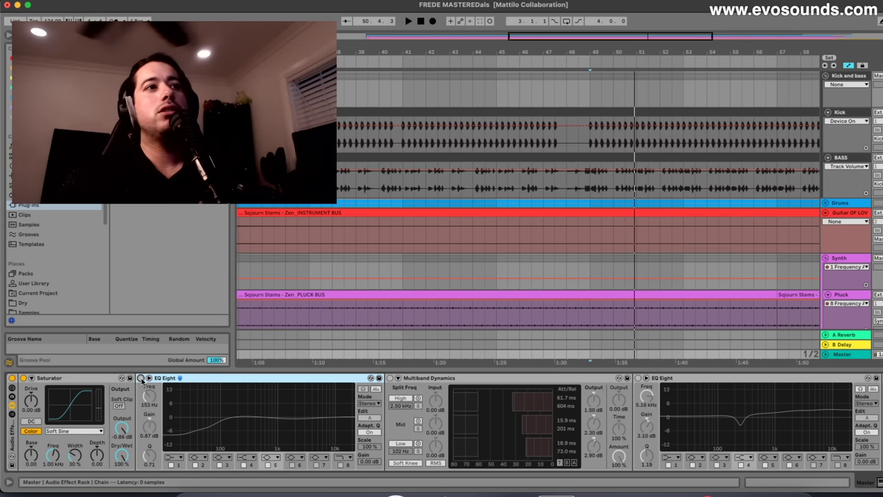
pyautogui.click(142, 379)
# Review the low-end bands of the master's first EQ Eight during playback and set band 1's gain to -6.82 dB
pyautogui.click(198, 432)
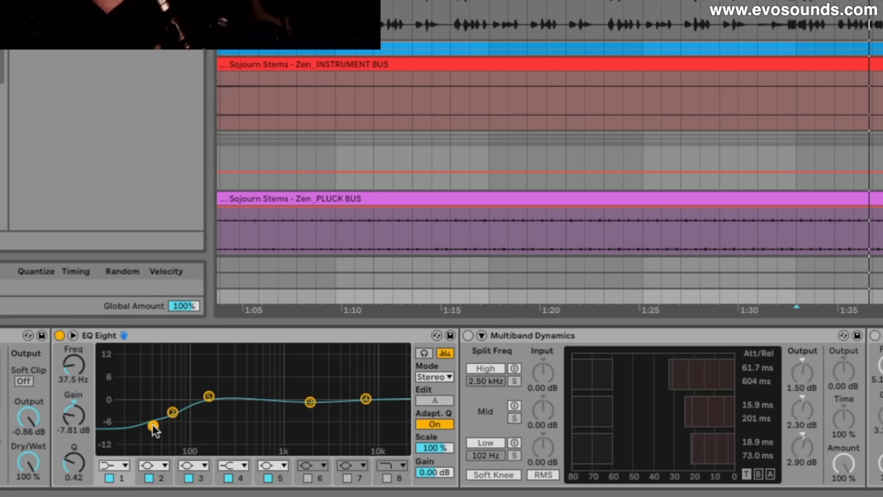
pyautogui.click(172, 412)
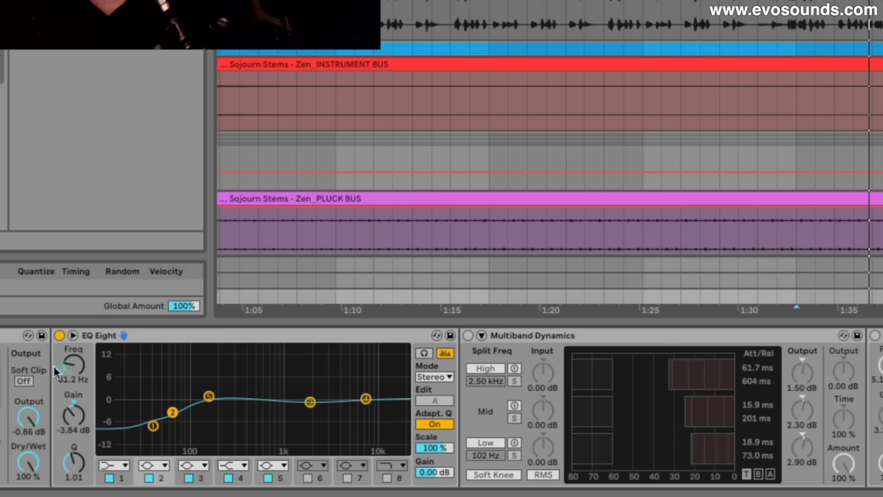
pyautogui.click(153, 426)
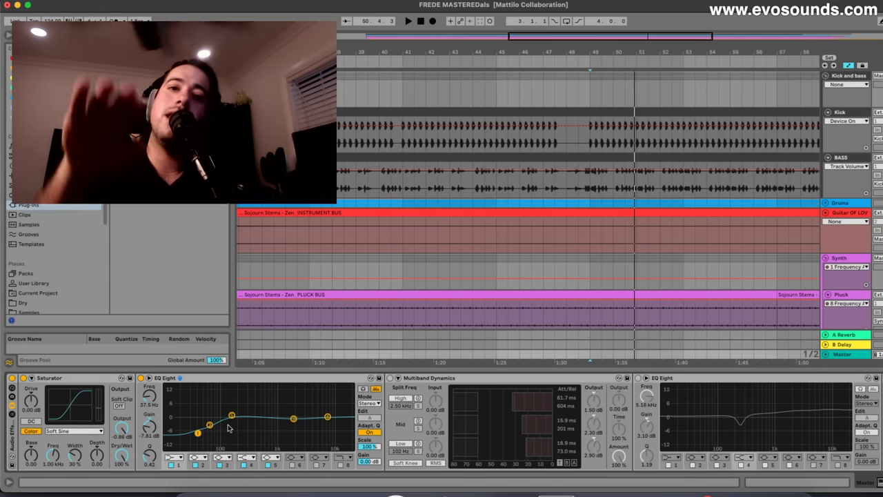
pyautogui.click(231, 416)
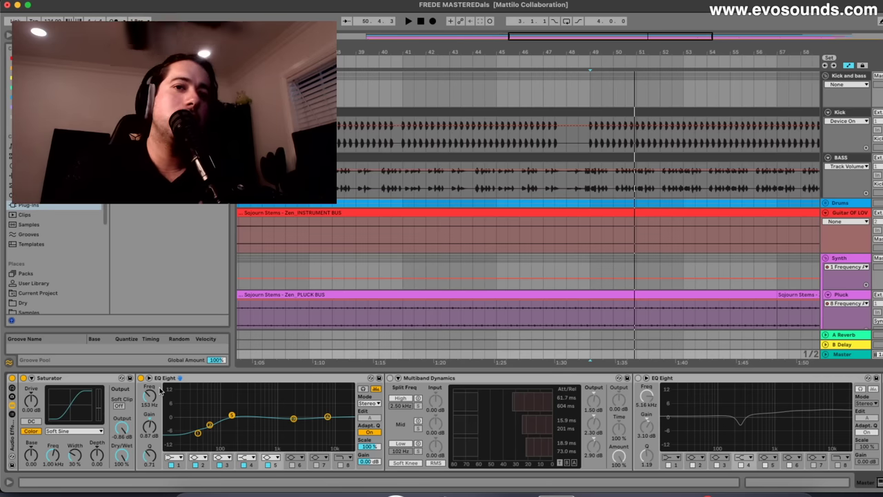
pyautogui.press('space')
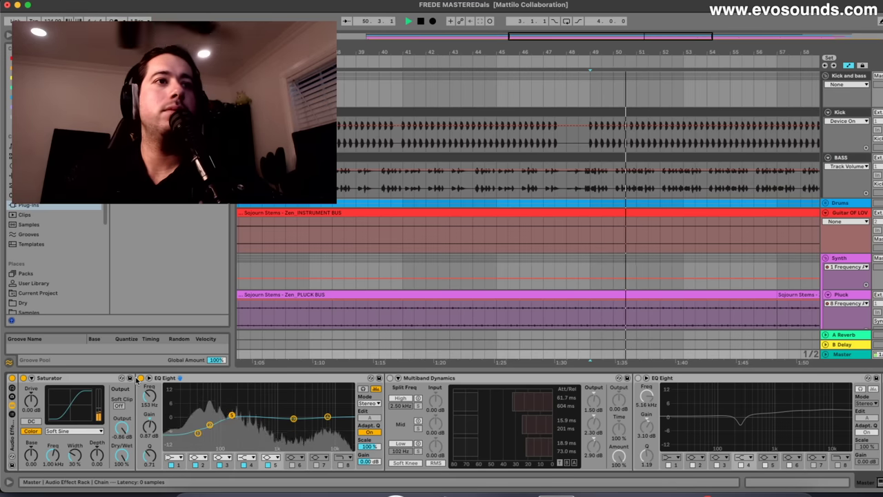
pyautogui.press('space')
# Insert a new Multiband Dynamics after the bypassed one, with splits at 2.33 kHz and 102 Hz and the low band soloed
pyautogui.click(438, 381)
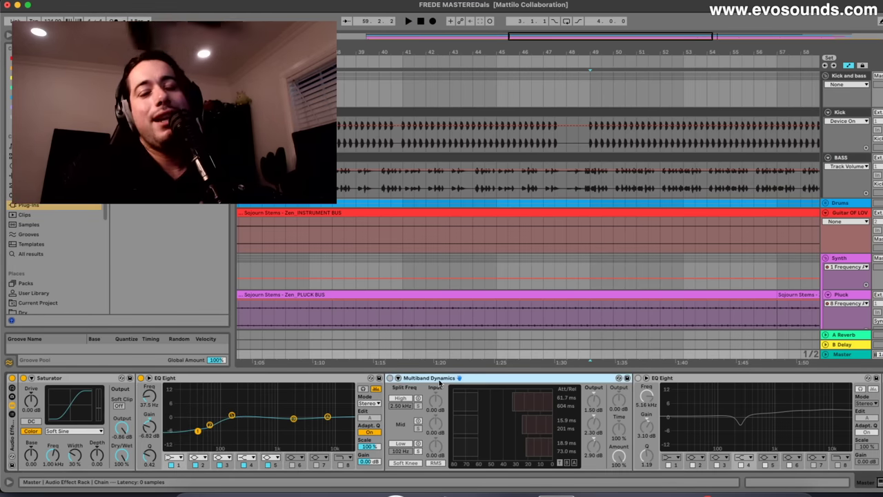
pyautogui.click(27, 176)
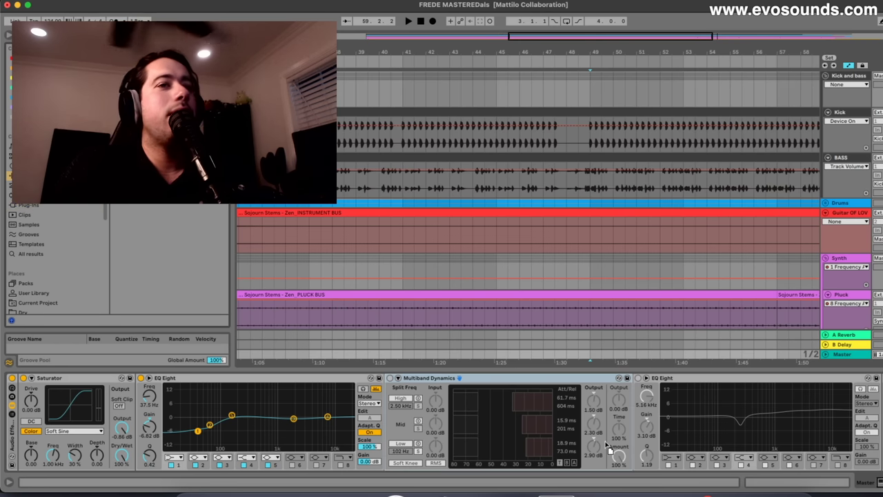
pyautogui.press('super+z')
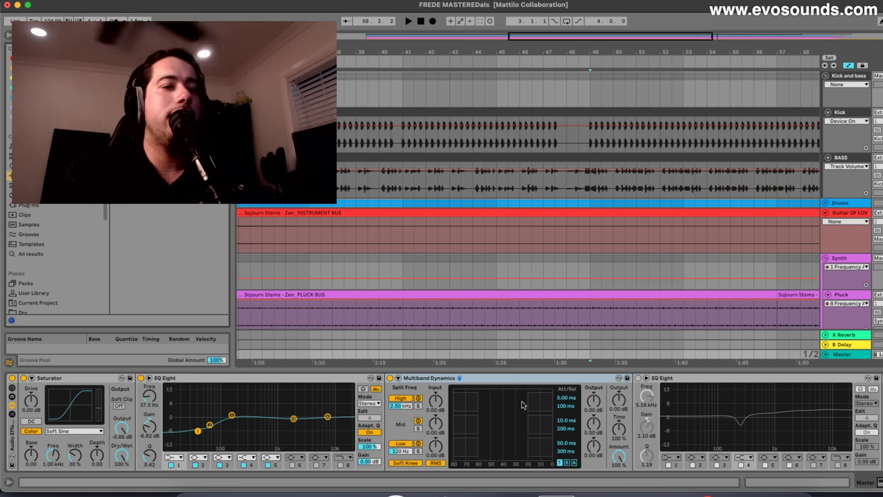
pyautogui.press('super+shift+z')
pyautogui.moveTo(590, 418); pyautogui.dragTo(667, 432)
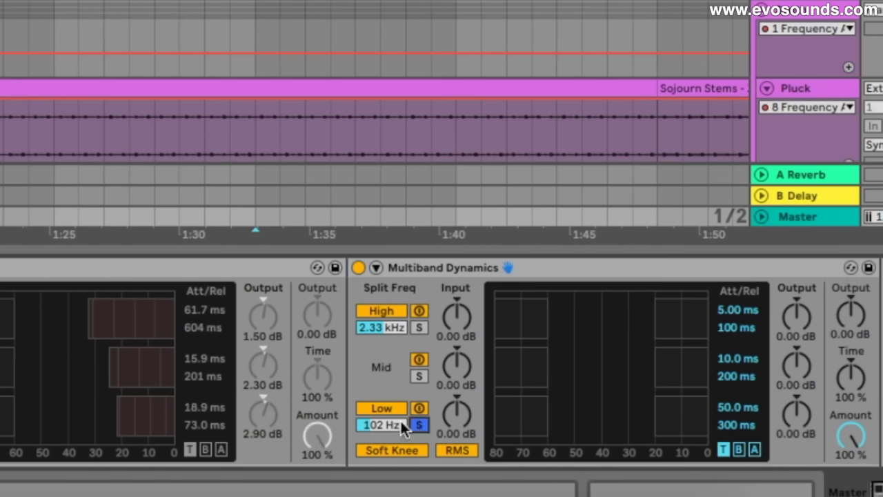
# Apply downward compression to the new Multiband Dynamics' low band and set its upper threshold to about -21 dB during playback
pyautogui.press('space')
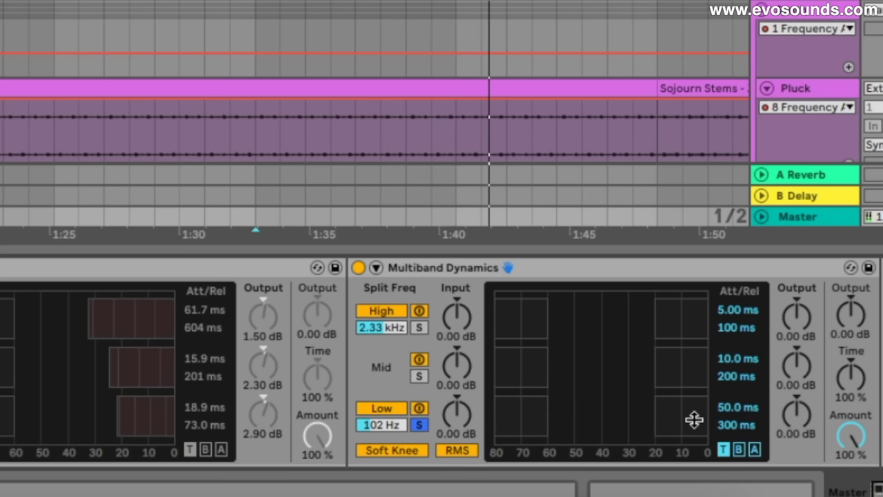
pyautogui.moveTo(694, 419); pyautogui.dragTo(694, 414)
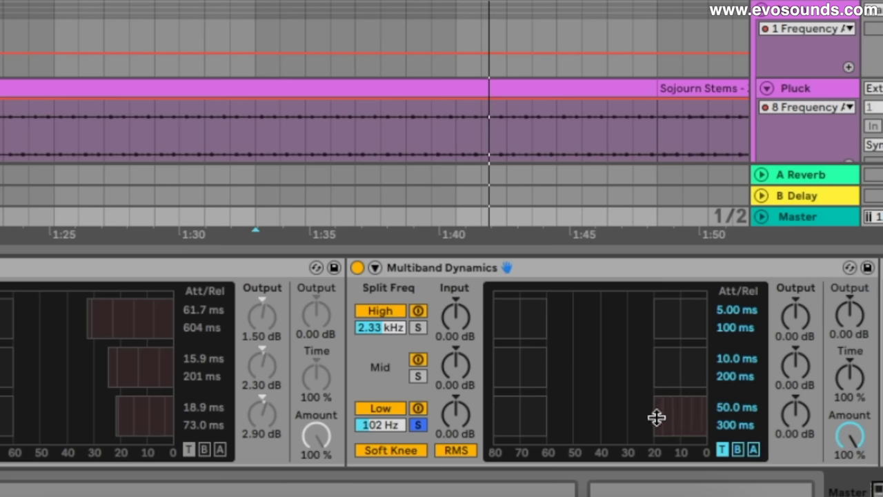
pyautogui.press('space')
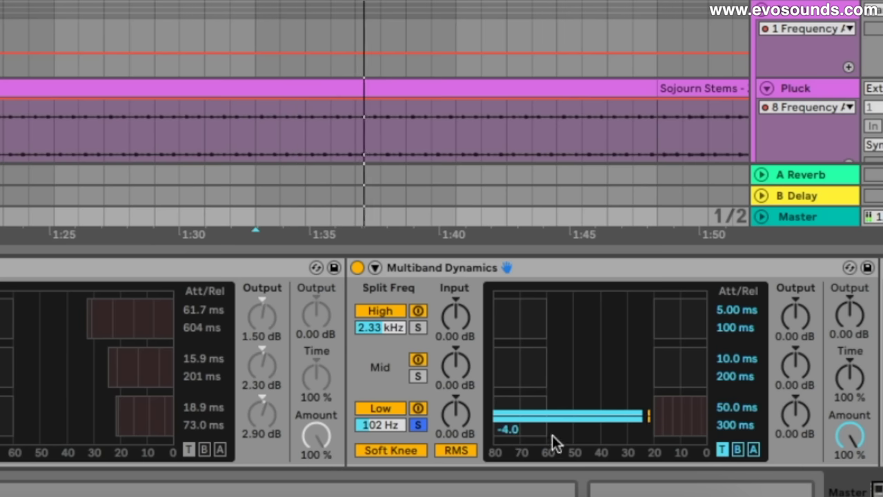
pyautogui.moveTo(650, 426); pyautogui.dragTo(686, 424)
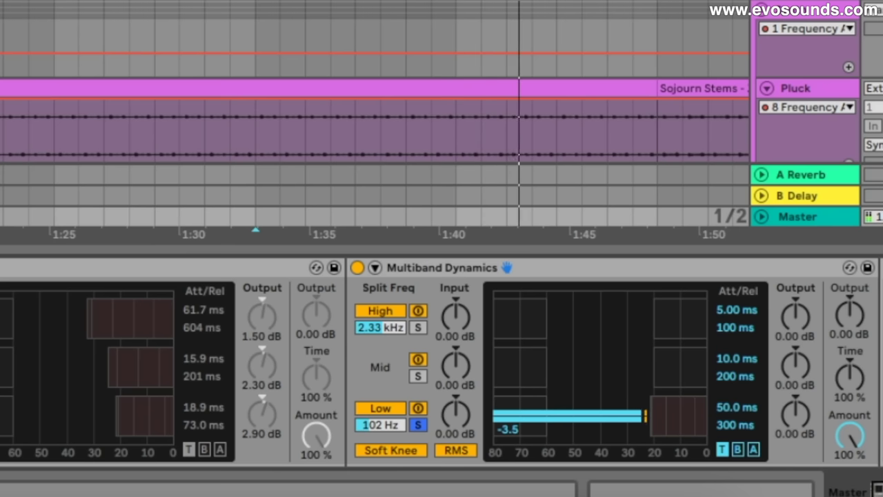
# Raise the low band's output to 1.40 dB and compare the sound with that band's processing bypassed and re-enabled
pyautogui.moveTo(781, 427); pyautogui.dragTo(781, 391)
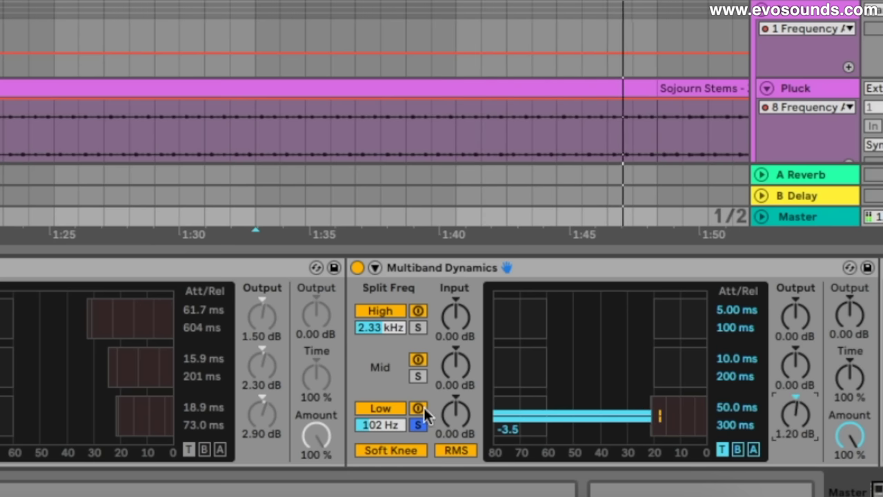
pyautogui.click(418, 408)
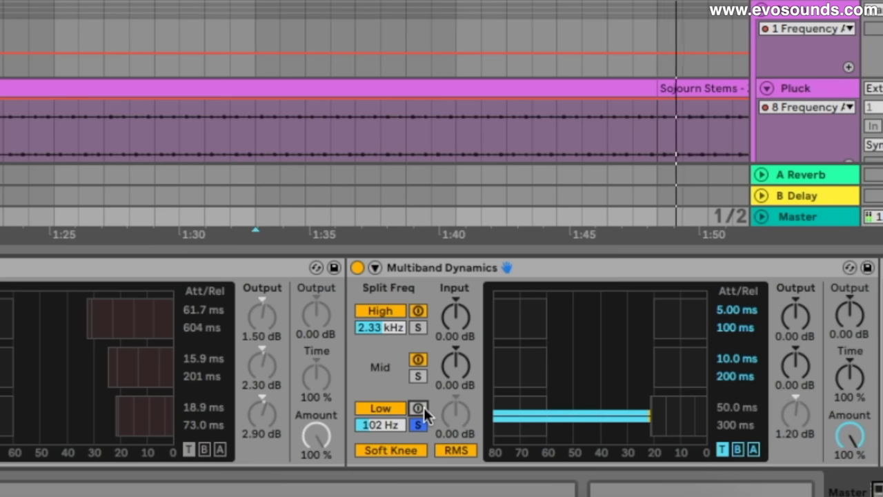
pyautogui.click(423, 408)
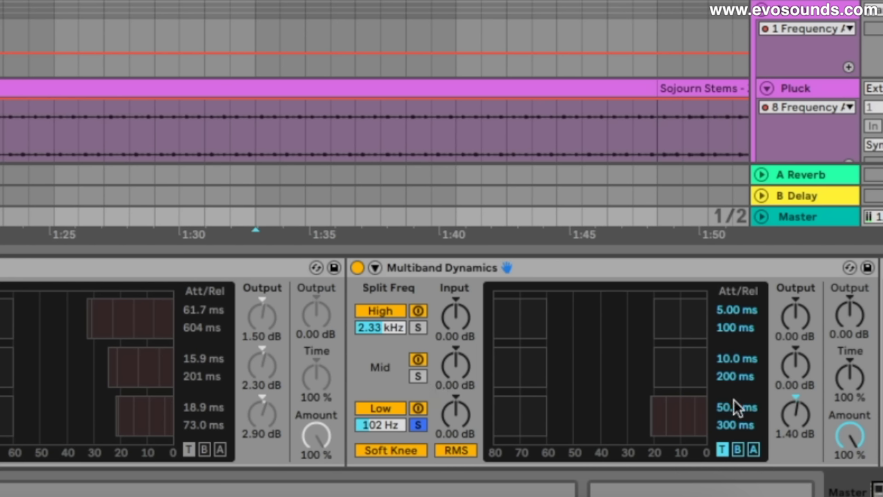
# Set the low band's attack to 28.8 ms and release to 61.7 ms, and play the song
pyautogui.moveTo(738, 409); pyautogui.dragTo(738, 462)
pyautogui.moveTo(742, 413); pyautogui.dragTo(742, 373)
pyautogui.moveTo(741, 411)
pyautogui.mouseDown()
pyautogui.moveTo(742, 434)
pyautogui.moveTo(758, 419)
pyautogui.moveTo(743, 417)
pyautogui.mouseUp()
pyautogui.press('space')
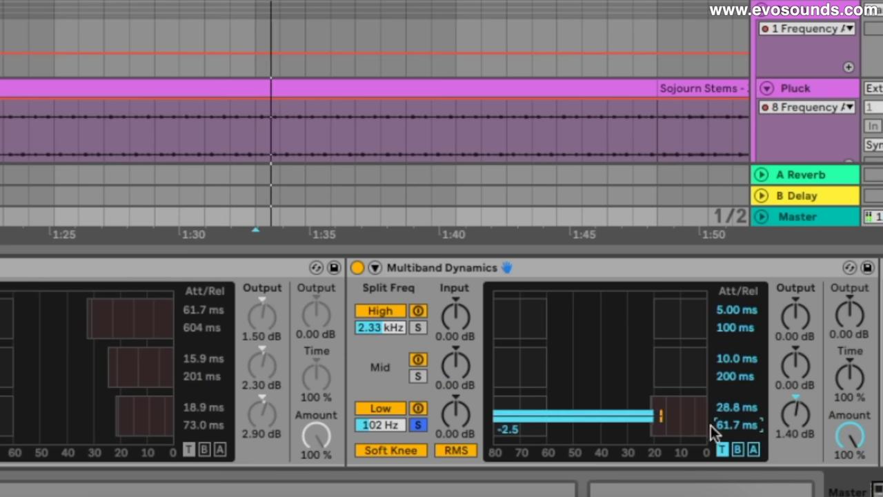
# Compare the soloed low band with its processing bypassed and active, and with Peak instead of RMS detection, during playback
pyautogui.click(417, 408)
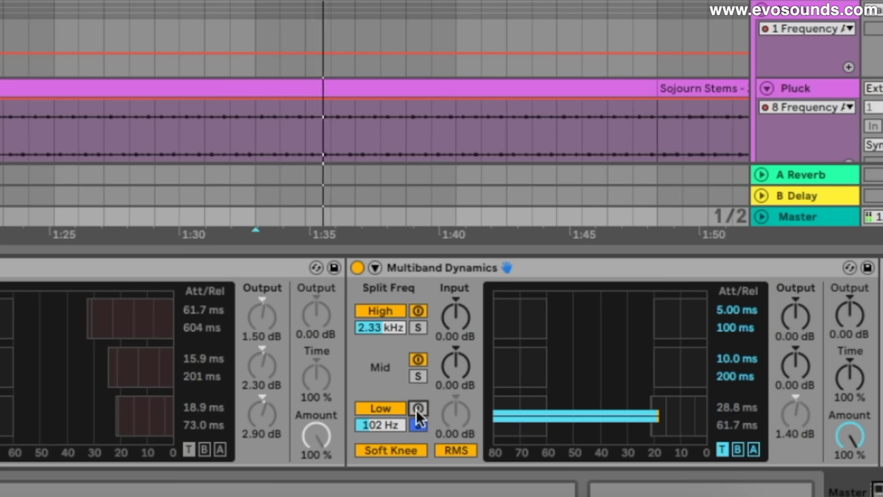
pyautogui.click(417, 408)
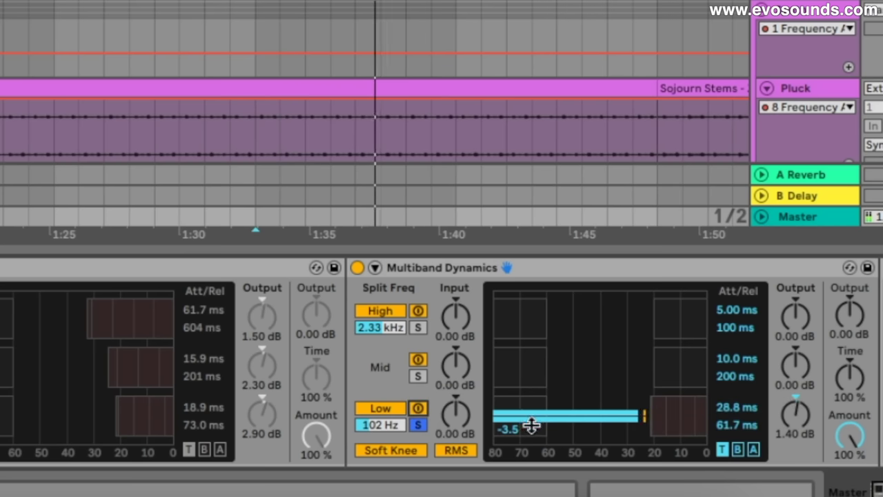
pyautogui.click(419, 408)
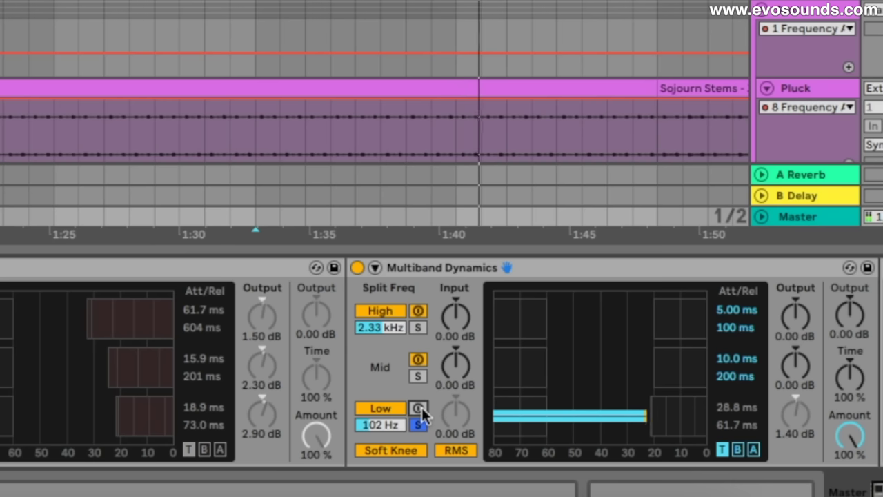
pyautogui.click(418, 408)
pyautogui.click(418, 408)
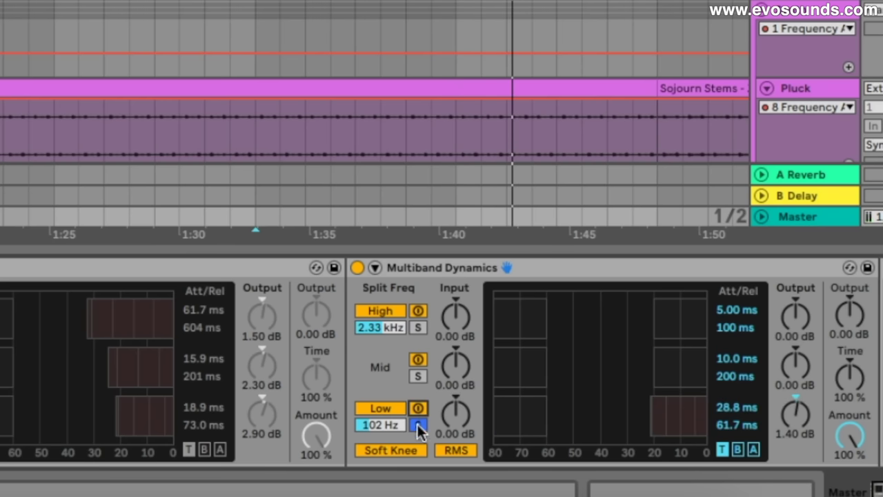
pyautogui.click(460, 452)
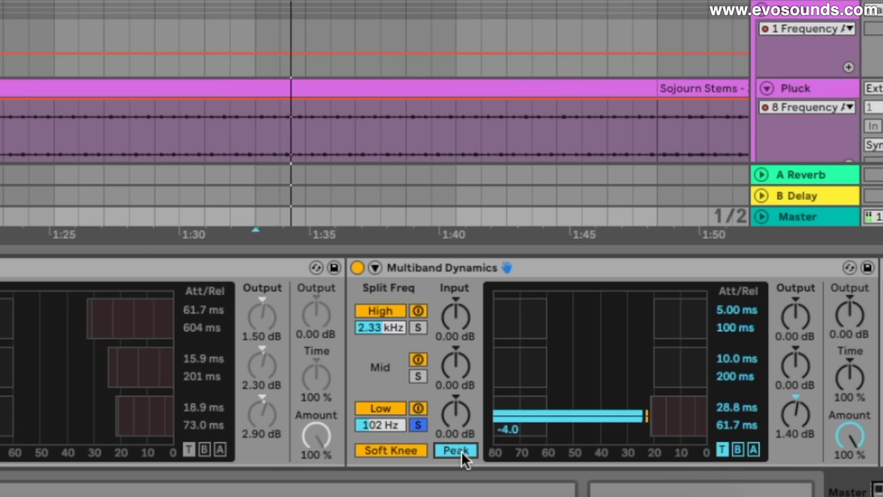
pyautogui.click(461, 452)
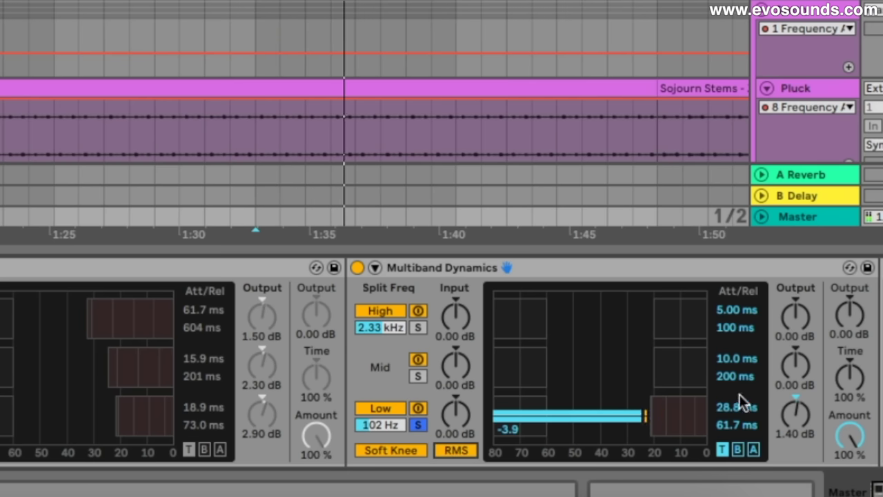
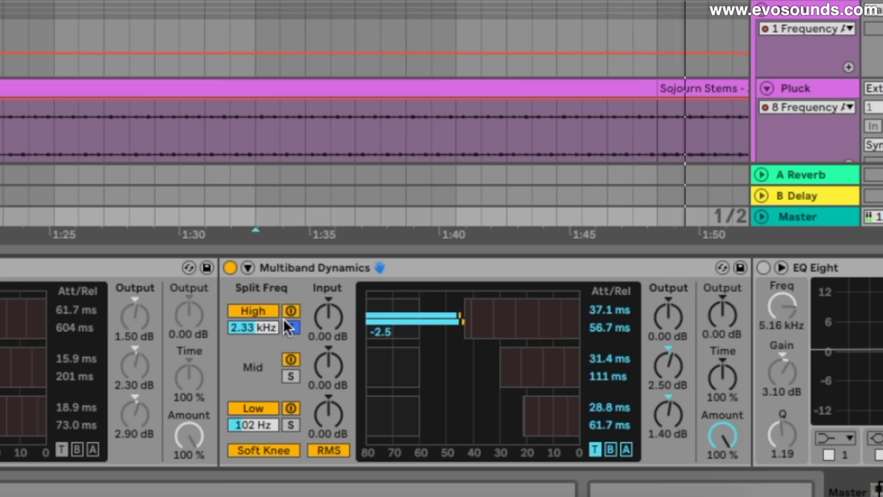
# Turn off the high band's solo and compare the full mix with the new Multiband Dynamics bypassed and active
pyautogui.click(291, 327)
pyautogui.click(230, 268)
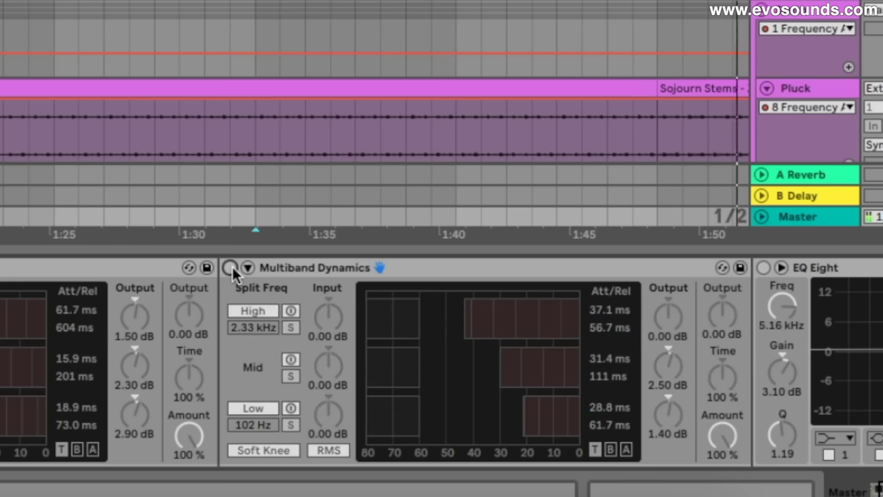
pyautogui.click(231, 268)
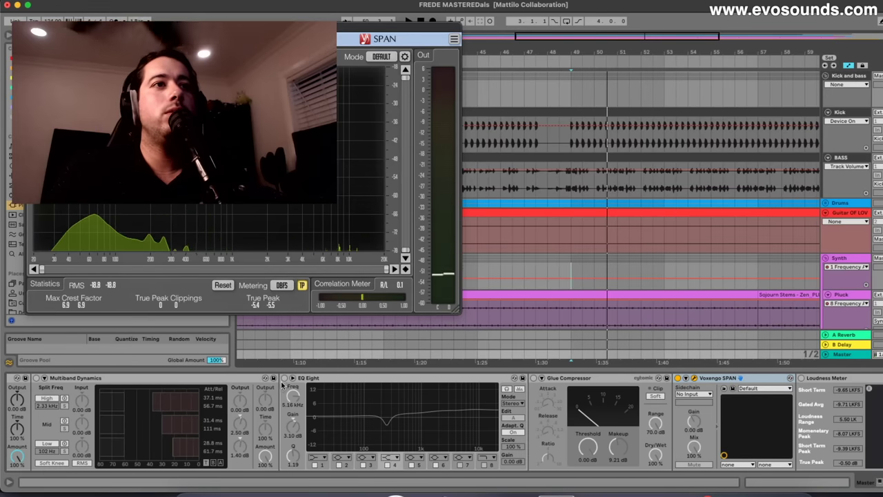
# Enable the EQ Eight after the Multiband Dynamics, compare it with bypass during playback, and lower its band 4 gain to 1.61 dB
pyautogui.click(284, 378)
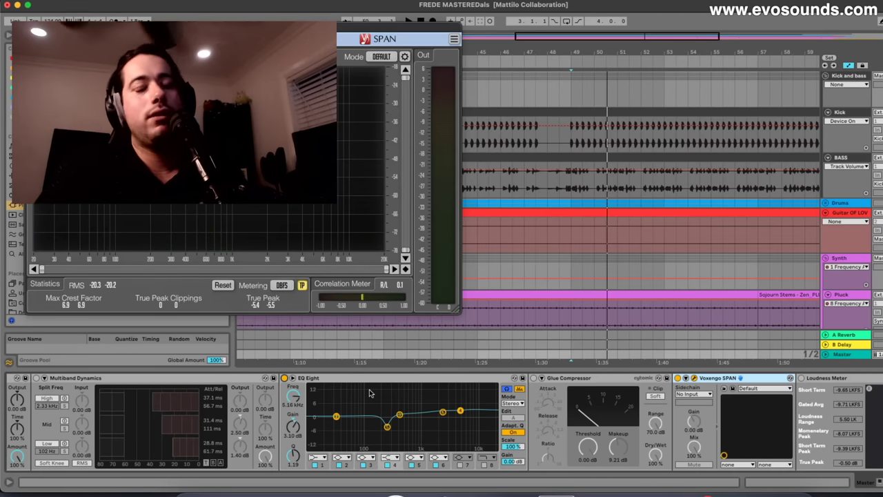
pyautogui.hscroll(-3, 369, 393)
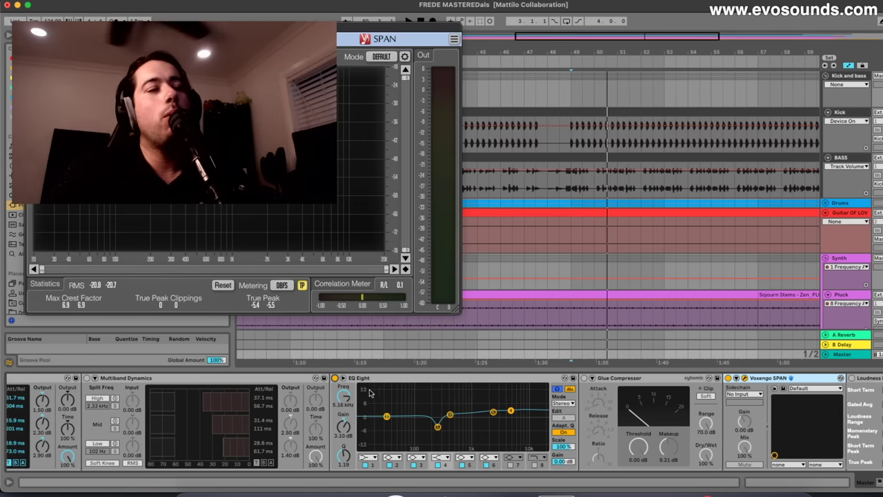
pyautogui.click(470, 415)
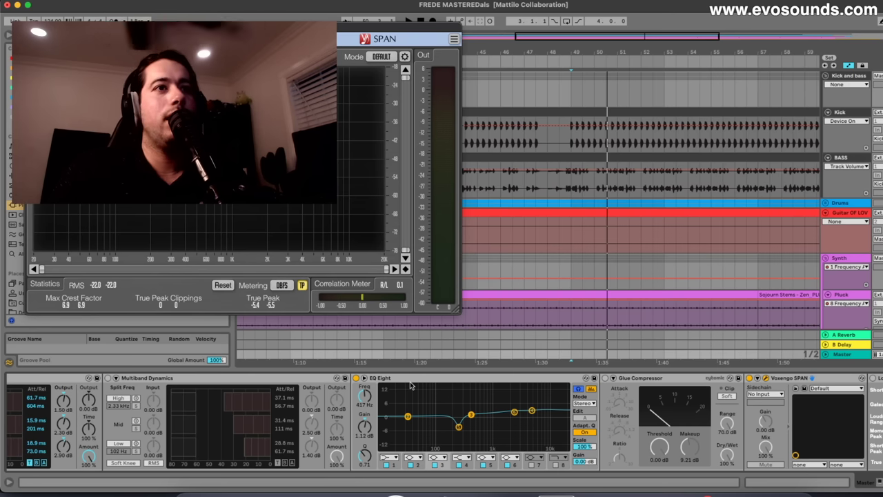
pyautogui.press('space')
pyautogui.click(356, 378)
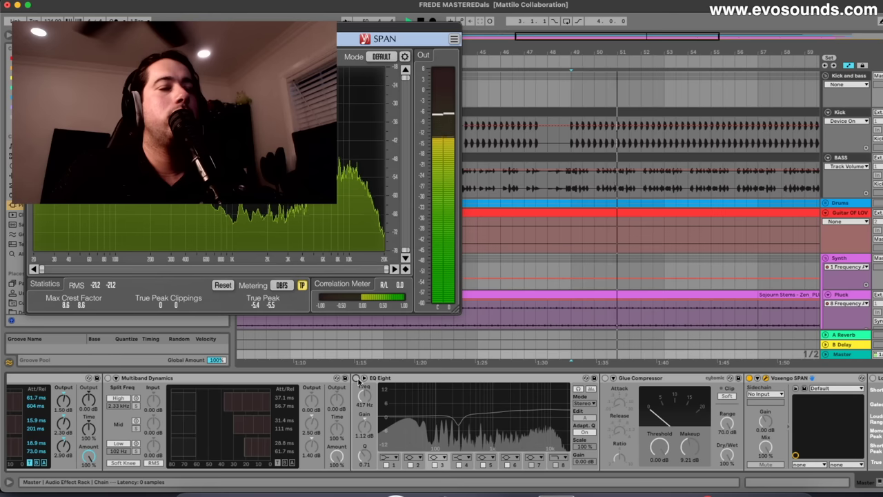
pyautogui.click(356, 378)
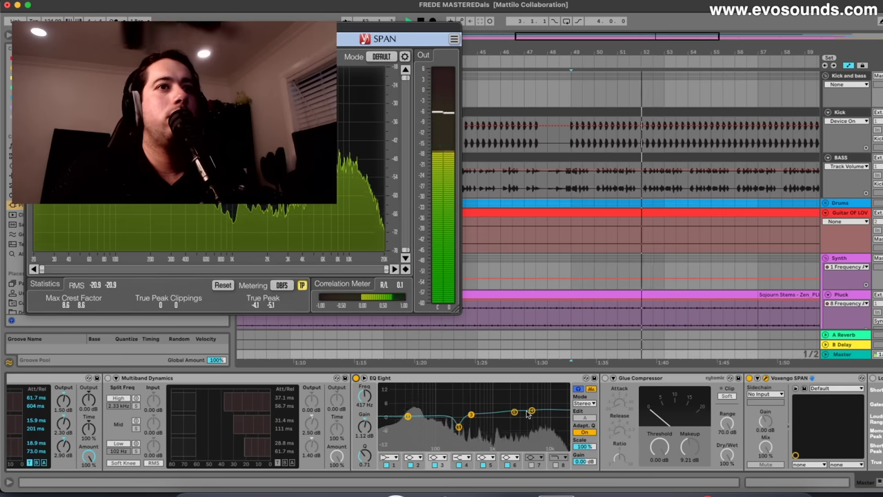
pyautogui.moveTo(532, 410); pyautogui.dragTo(532, 413)
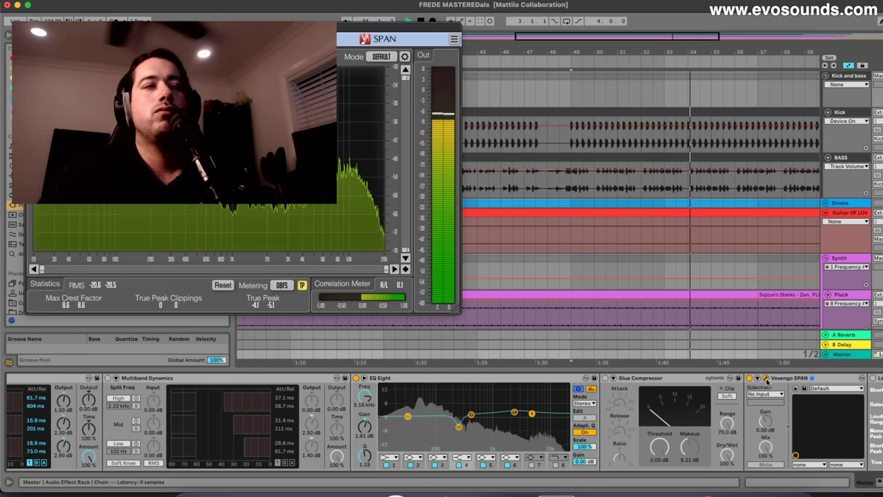
# Activate the Loudness Meter and switch the Glue Compressor's soft clipping off and back on
pyautogui.click(873, 379)
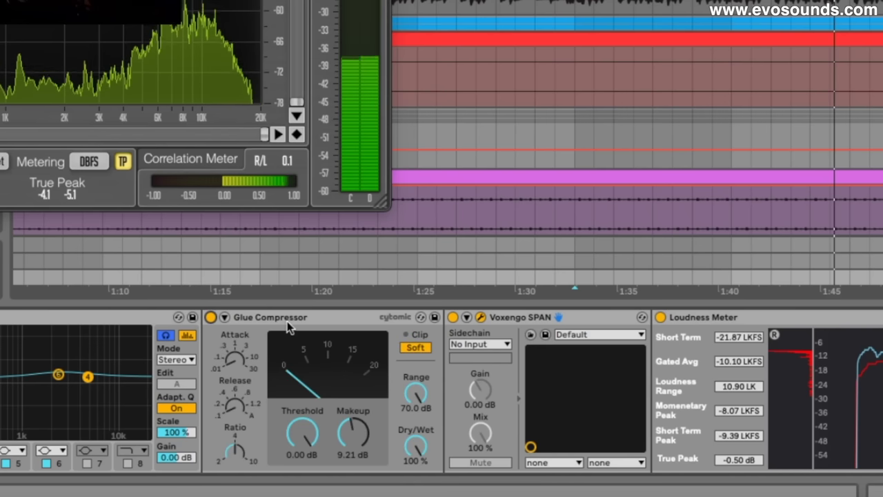
pyautogui.click(288, 323)
pyautogui.click(406, 348)
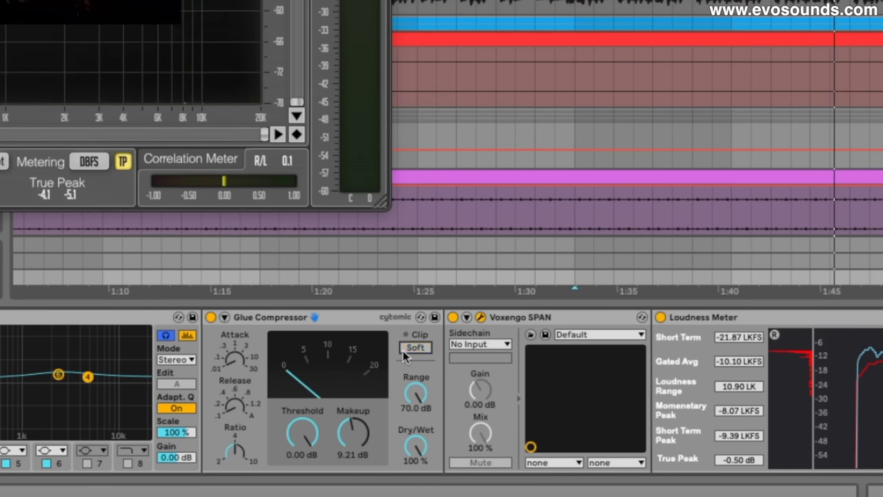
pyautogui.click(402, 351)
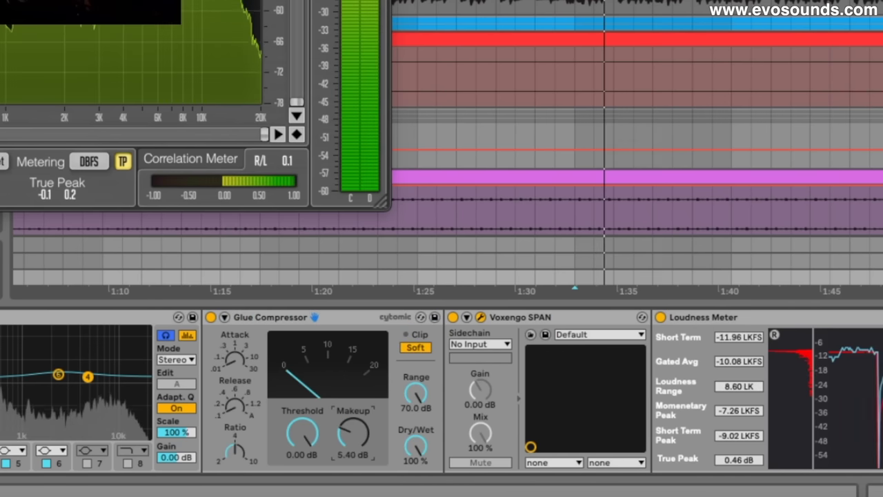
# Raise the Glue Compressor's makeup gain to 7.94 dB during playback while checking the loudness readings, and stop playback
pyautogui.moveTo(349, 430); pyautogui.dragTo(348, 419)
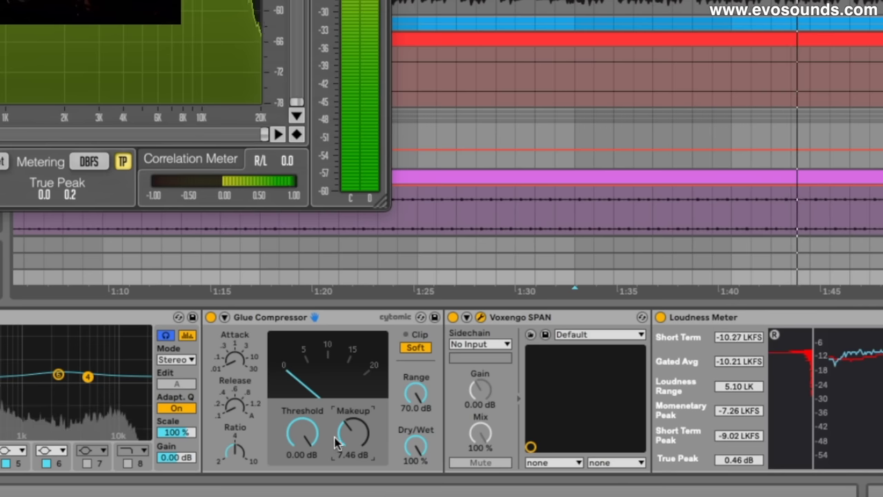
pyautogui.moveTo(337, 443); pyautogui.dragTo(336, 439)
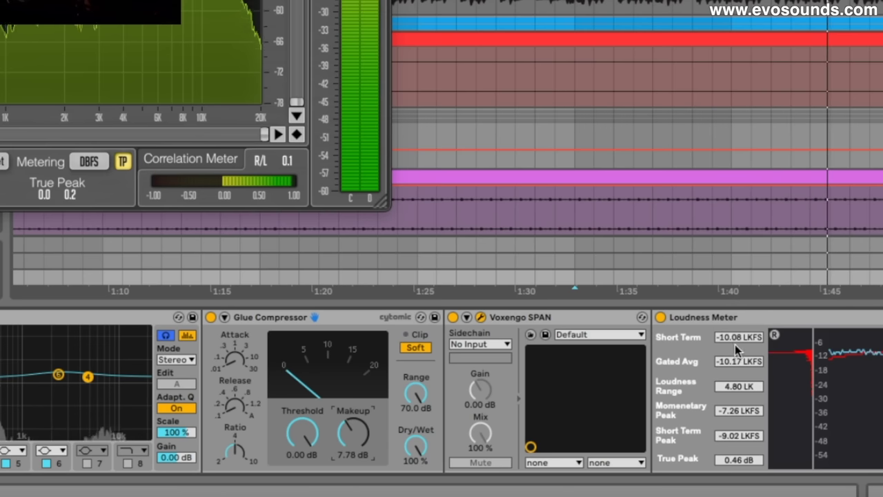
pyautogui.press('space')
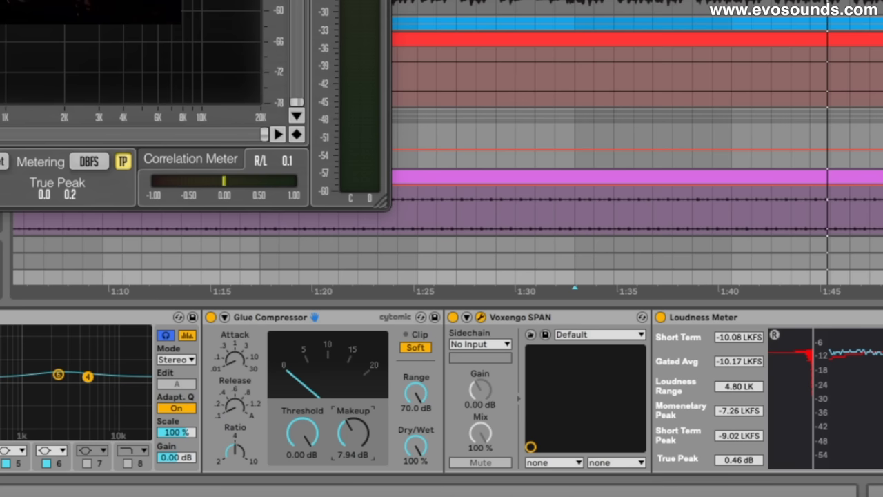
# Enable the Utility at the end of the Master's effect chain
pyautogui.press('space')
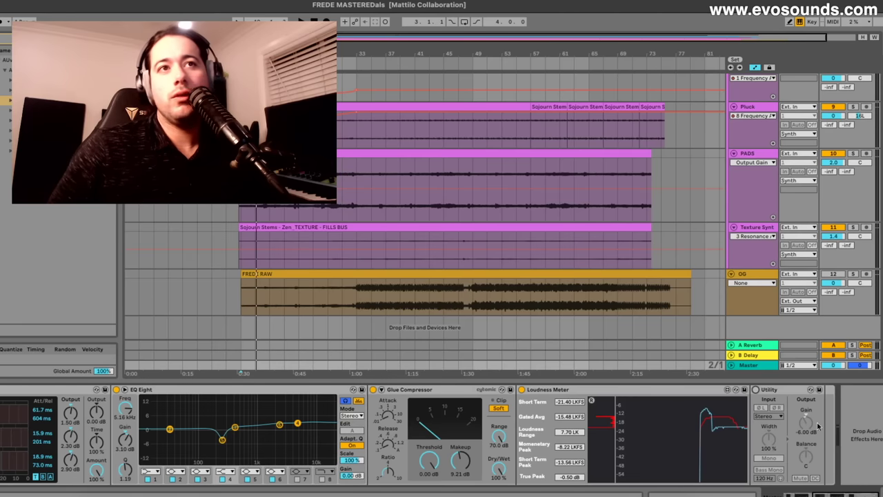
pyautogui.click(670, 276)
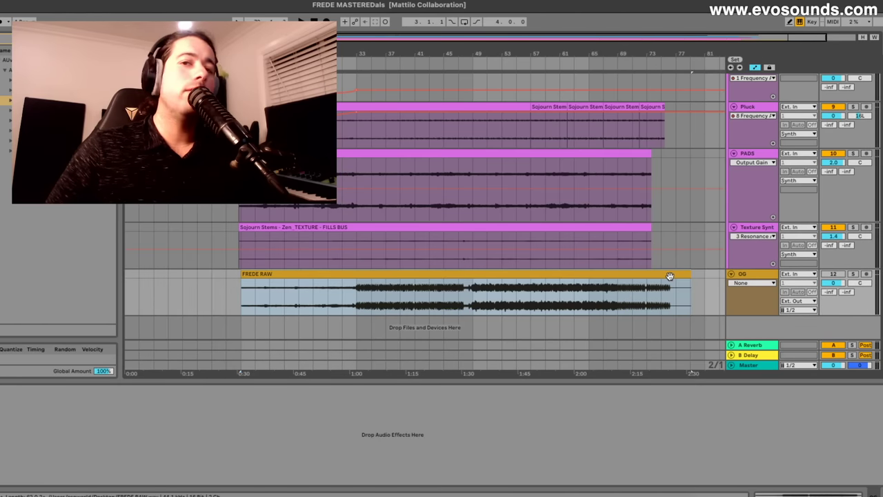
pyautogui.click(739, 367)
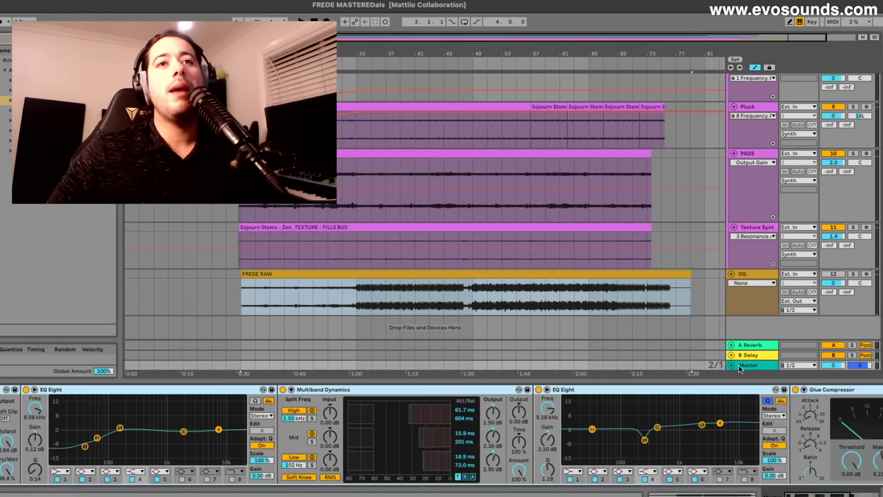
pyautogui.hscroll(5, 700, 421)
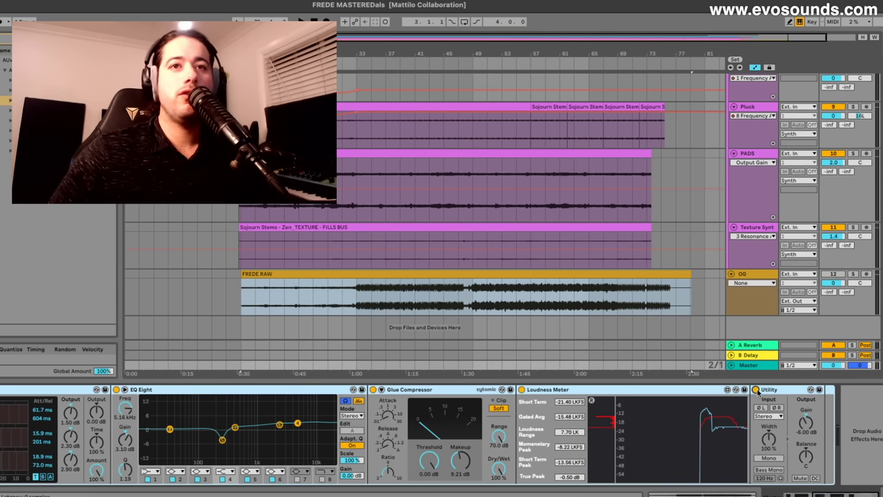
# Move the FREDE RAW clip slightly earlier so that its start lines up with the stem clips
pyautogui.click(307, 270)
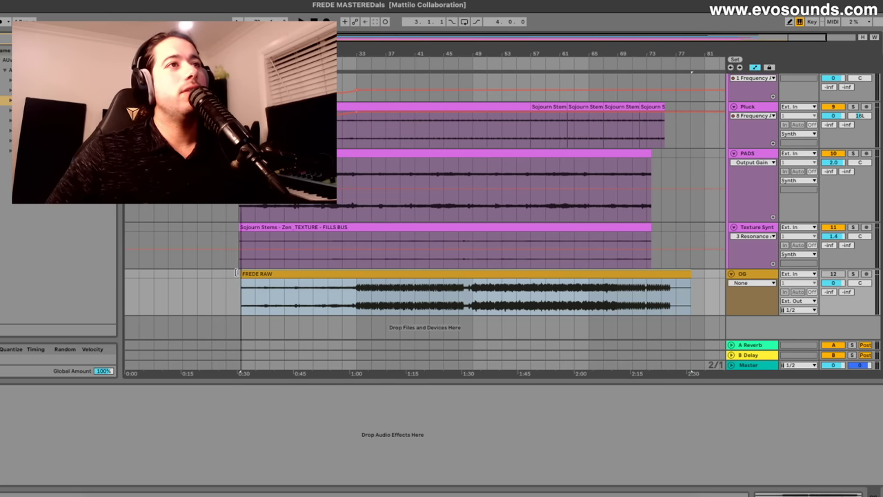
pyautogui.moveTo(240, 373); pyautogui.dragTo(326, 373)
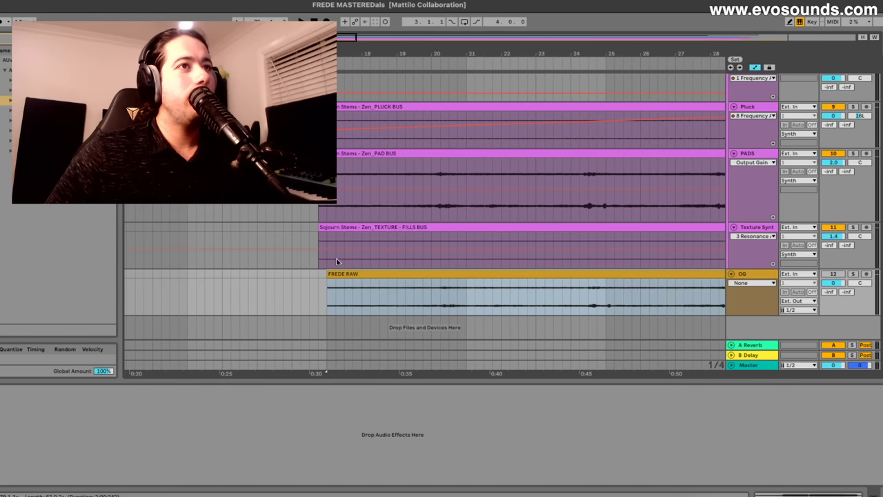
pyautogui.moveTo(344, 274); pyautogui.dragTo(341, 273)
# Solo the OG track and play the FREDE RAW clip from its start
pyautogui.click(853, 274)
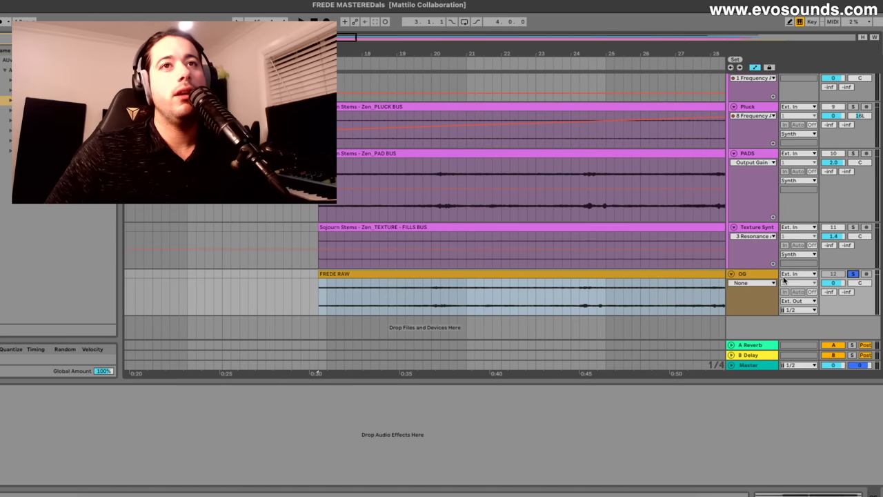
pyautogui.click(691, 274)
pyautogui.click(538, 280)
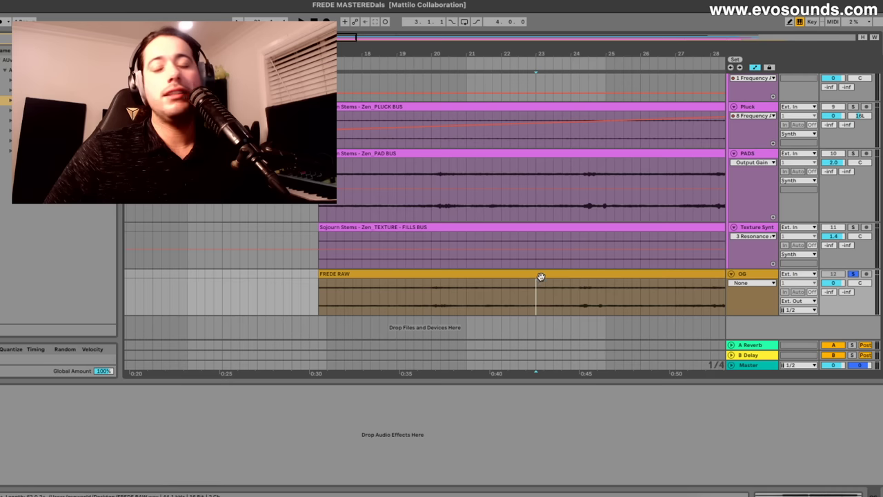
pyautogui.click(541, 276)
pyautogui.click(787, 301)
pyautogui.click(789, 306)
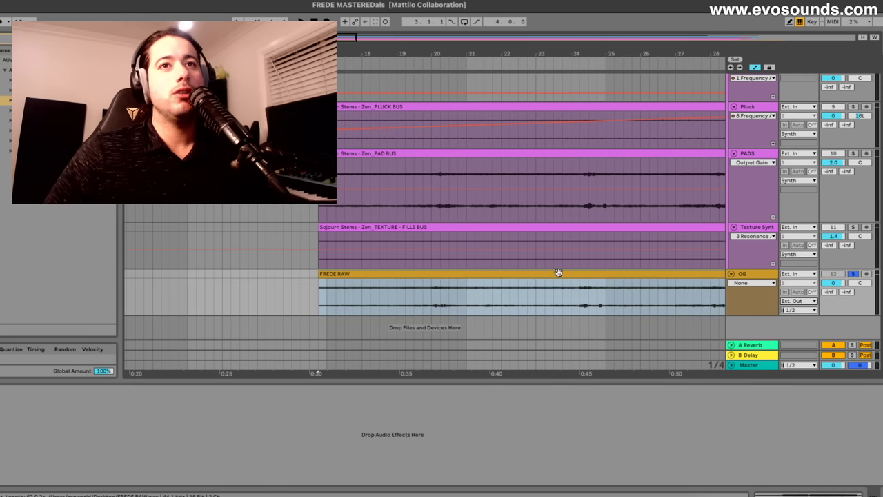
pyautogui.press('-')
pyautogui.press('-')
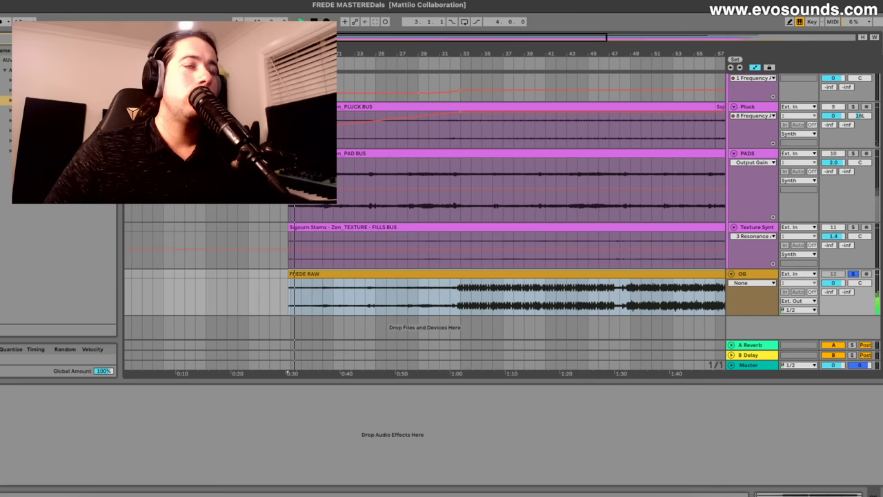
# Compare the raw OG version with the mastered stems by switching the OG track's solo off and on during playback
pyautogui.click(854, 275)
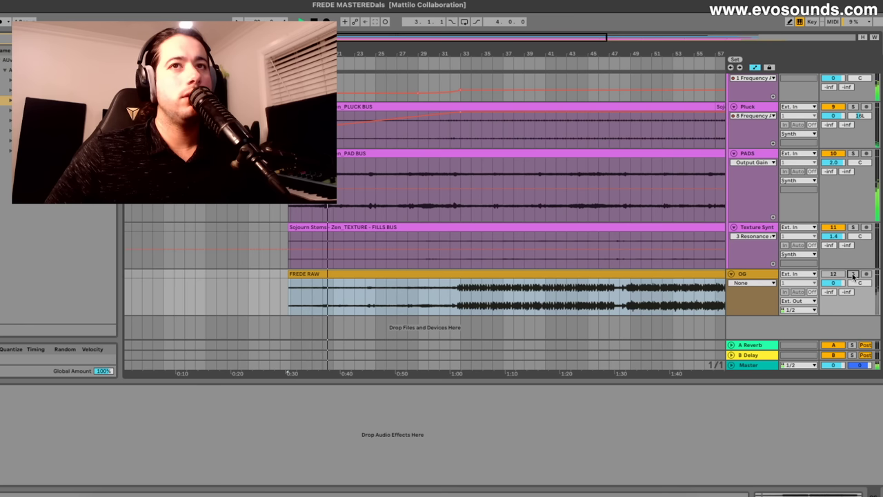
pyautogui.click(854, 275)
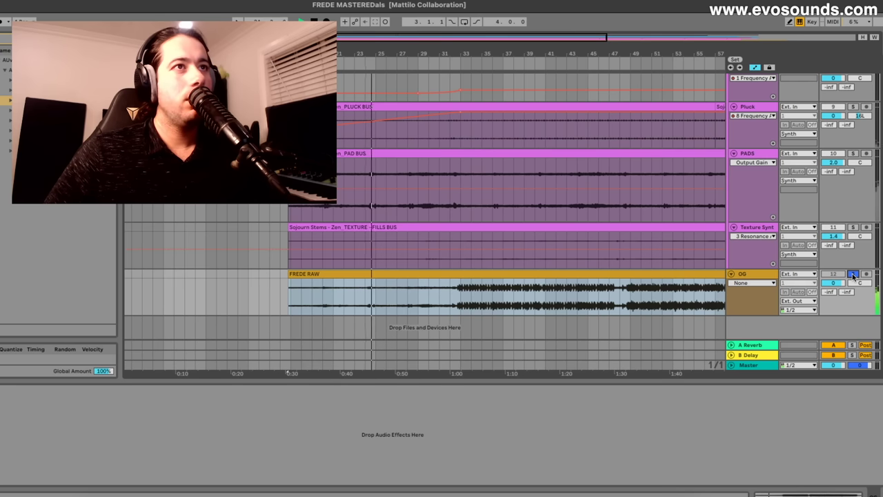
pyautogui.click(854, 275)
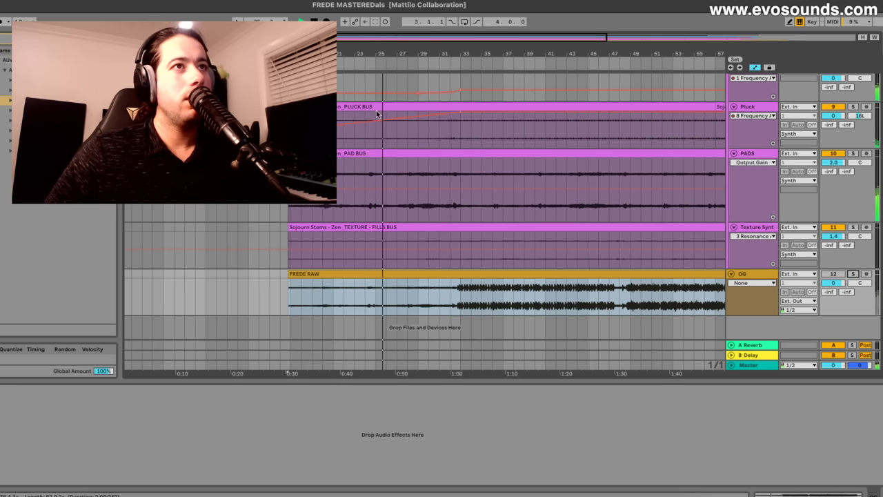
pyautogui.scroll(3, 424, 207)
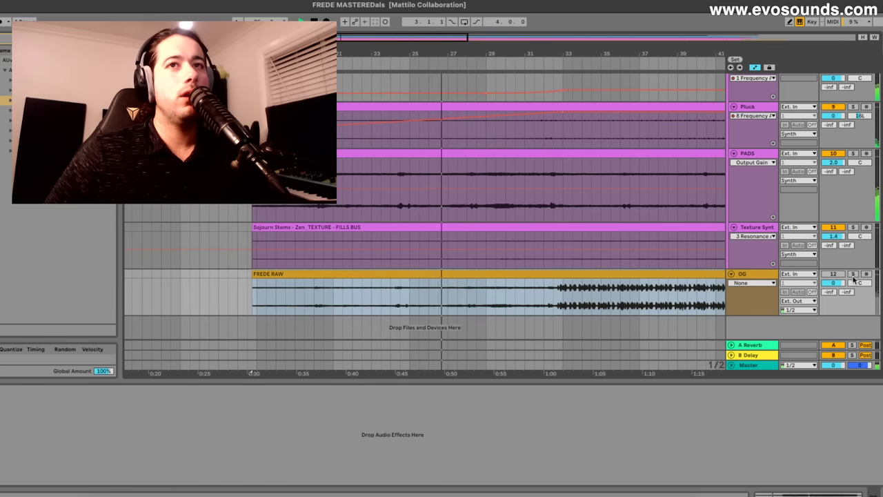
# Compare the raw OG track with the mastered stems around the drop at bar 33 by toggling the OG solo during playback
pyautogui.hscroll(2, 561, 304)
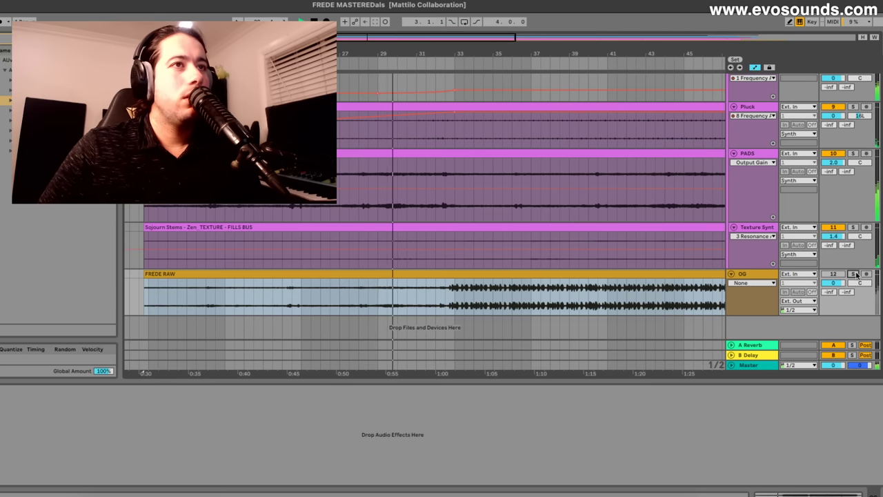
pyautogui.click(854, 274)
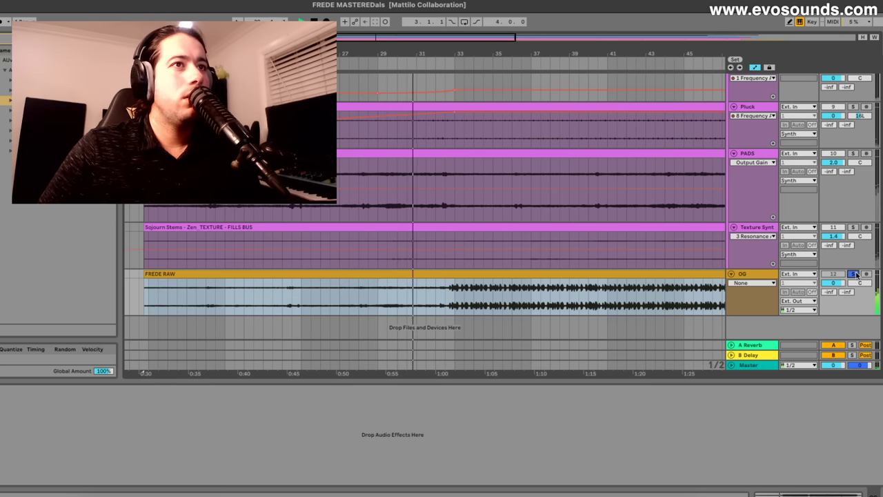
pyautogui.click(855, 274)
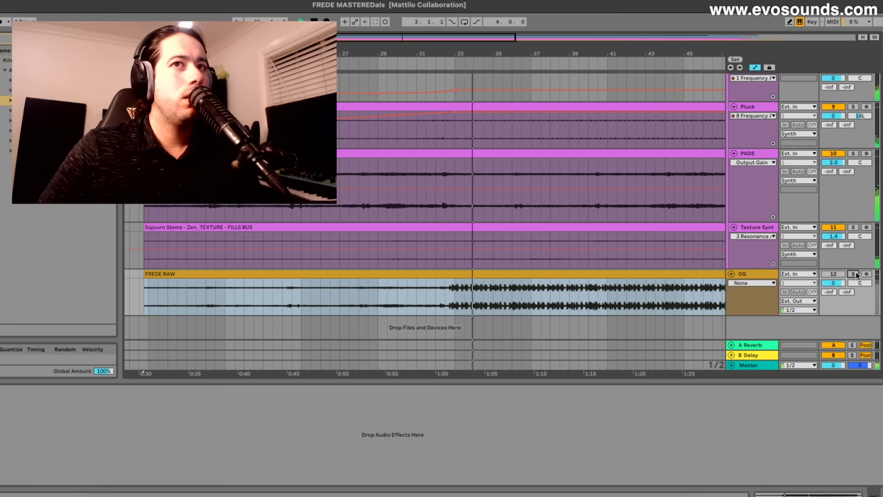
pyautogui.click(438, 207)
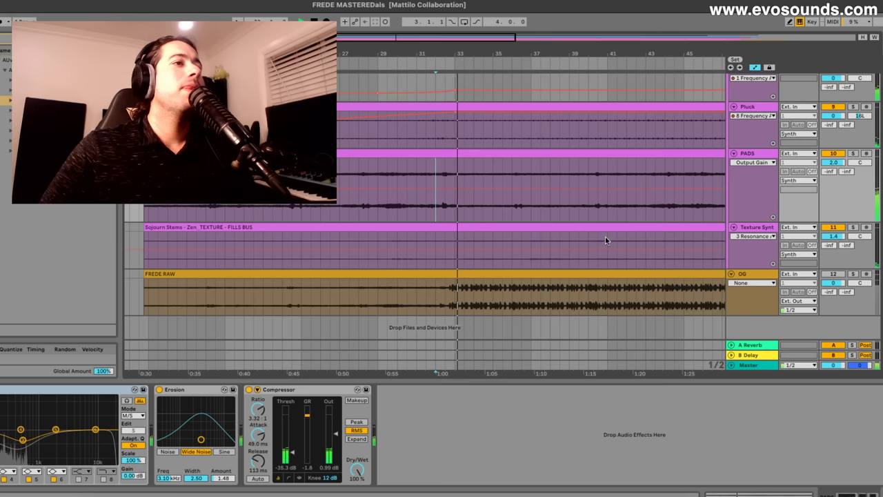
pyautogui.click(853, 275)
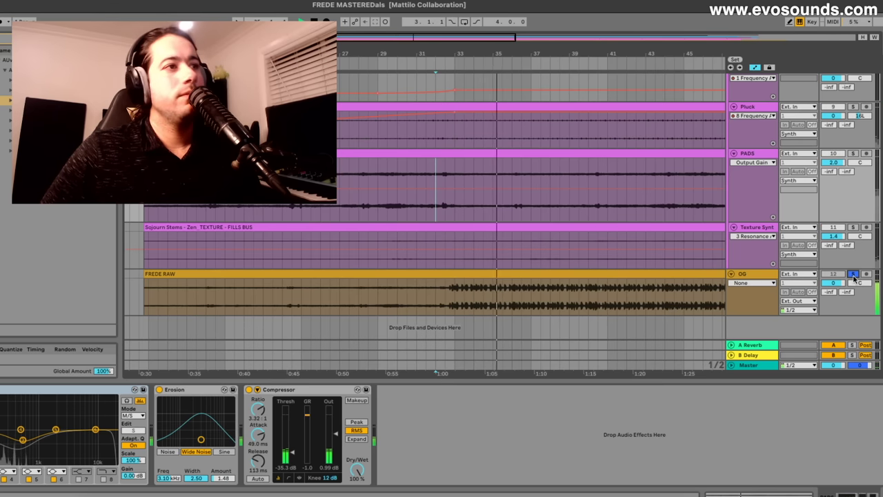
pyautogui.click(853, 275)
pyautogui.hscroll(2, 590, 265)
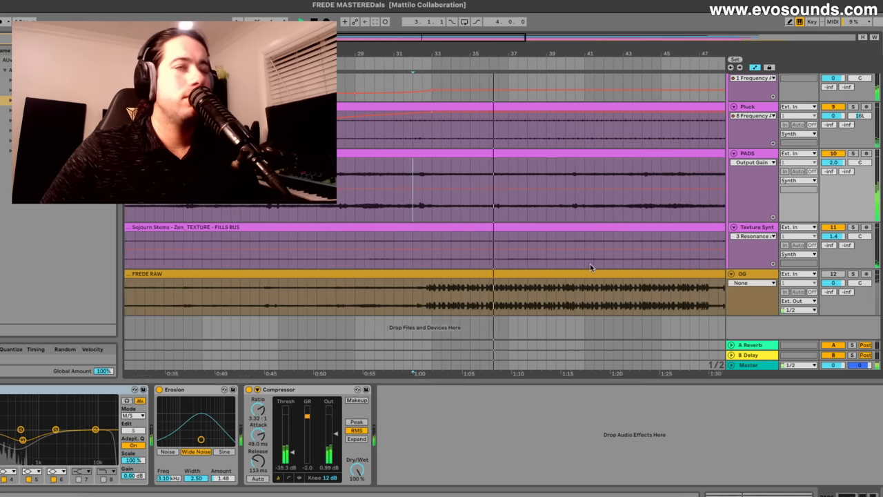
# On the Master's second EQ Eight, lower the highest band to about 1.86 dB at 5.05 kHz and turn off band audition
pyautogui.scroll(1, 608, 268)
pyautogui.click(766, 365)
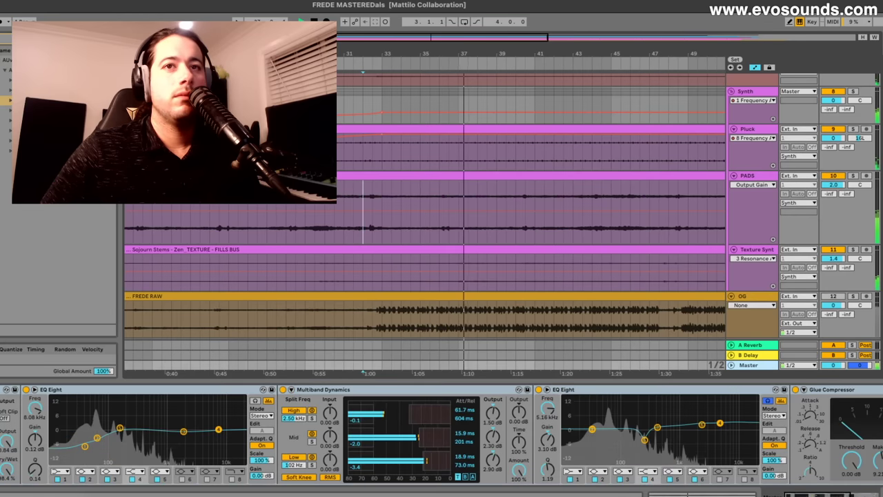
pyautogui.hscroll(5, 716, 487)
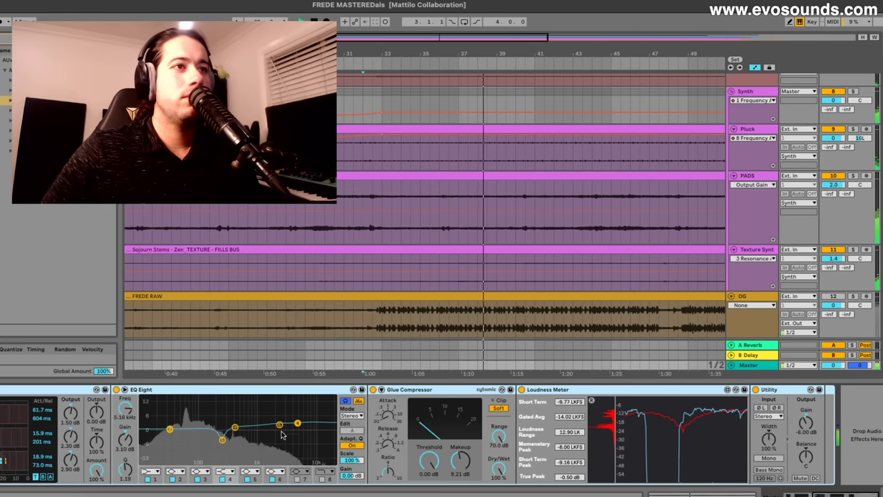
pyautogui.moveTo(297, 422); pyautogui.dragTo(297, 425)
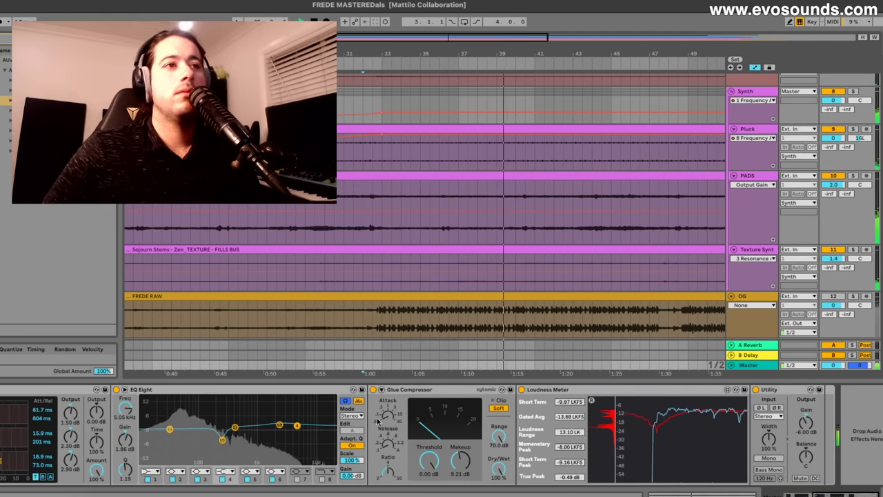
pyautogui.click(344, 401)
# On the Master's first EQ Eight, adjust the lowest band to about -7.31 dB at 35.2 Hz
pyautogui.hscroll(-5, 343, 401)
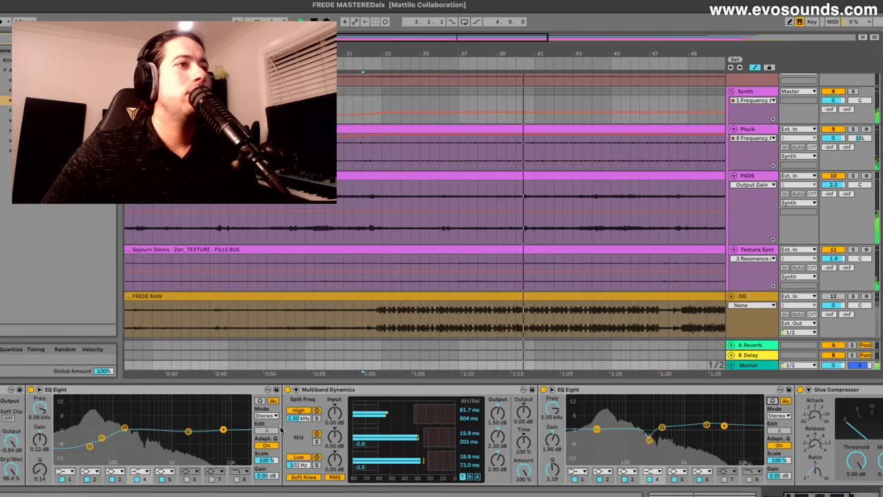
pyautogui.moveTo(89, 446); pyautogui.dragTo(88, 445)
pyautogui.hscroll(5, 771, 399)
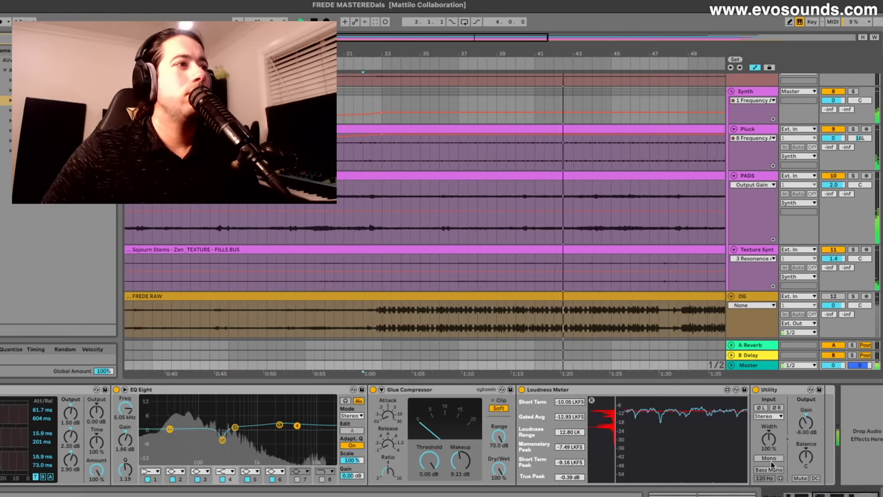
pyautogui.hscroll(-5, 771, 414)
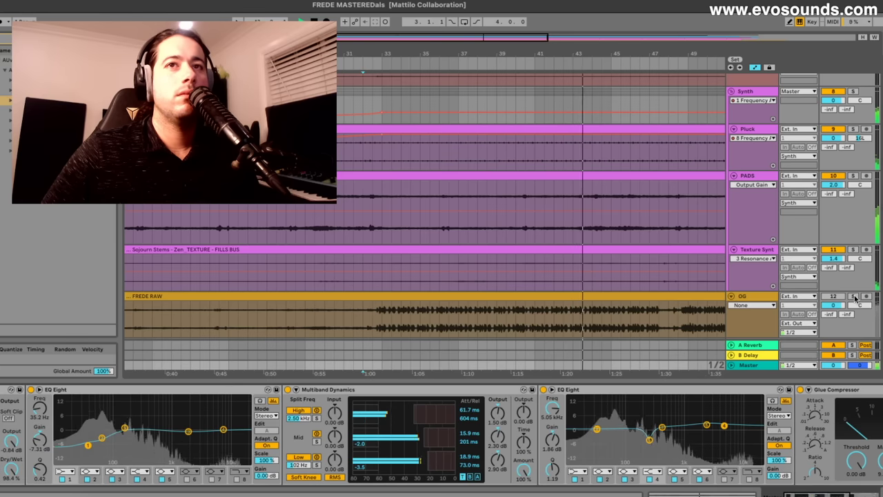
# Solo the OG track and restart playback of the FREDE RAW clip from around 1:00, at the drop
pyautogui.click(853, 296)
pyautogui.hscroll(2, 673, 320)
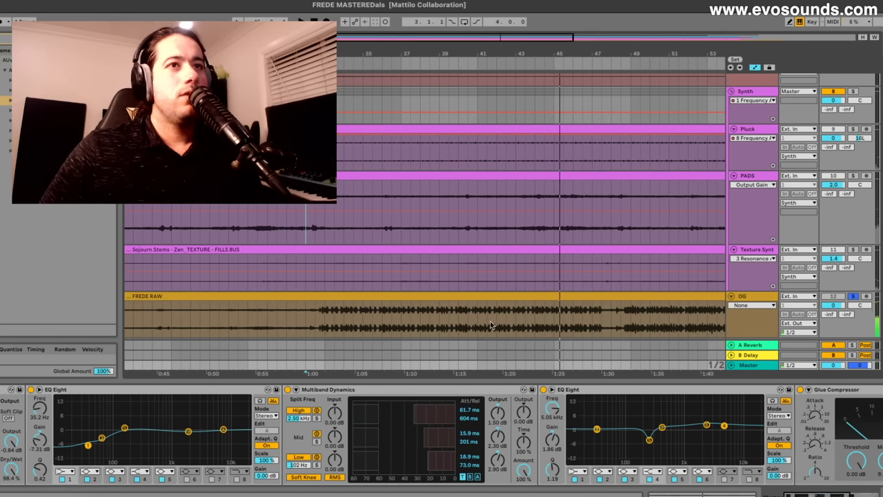
pyautogui.click(308, 324)
pyautogui.press('space')
pyautogui.scroll(-1, 325, 319)
pyautogui.hscroll(-1, 325, 319)
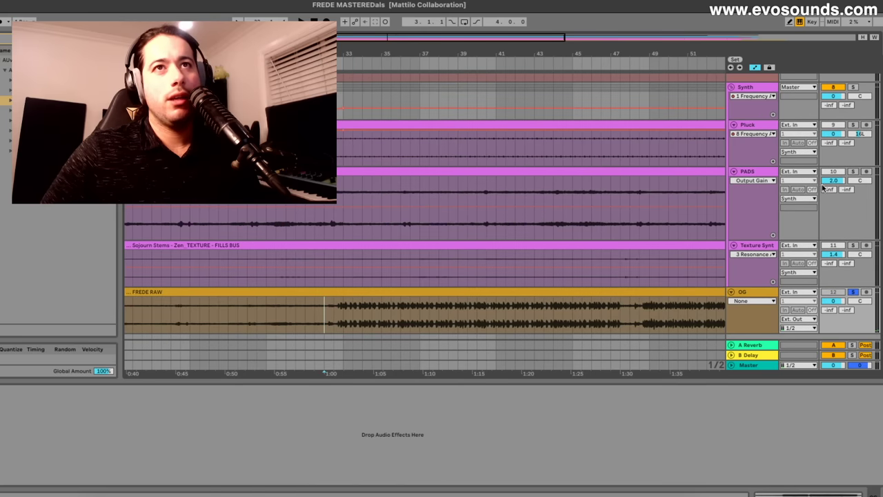
pyautogui.click(775, 173)
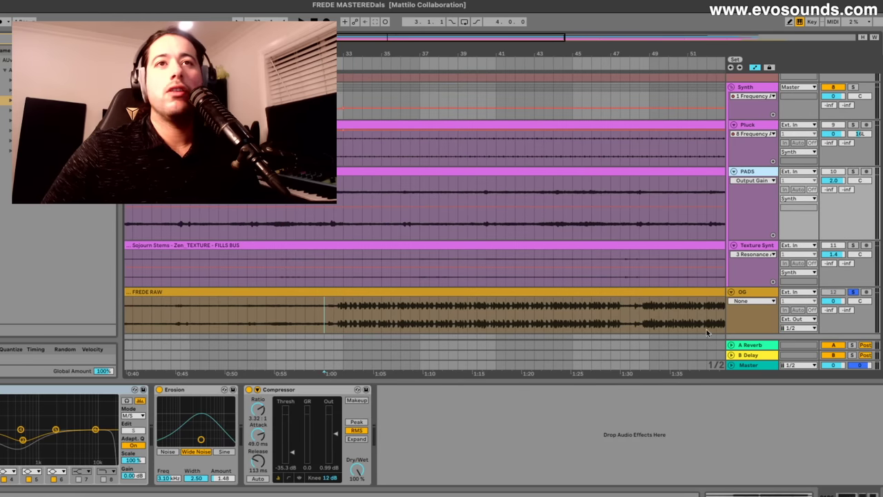
pyautogui.click(754, 297)
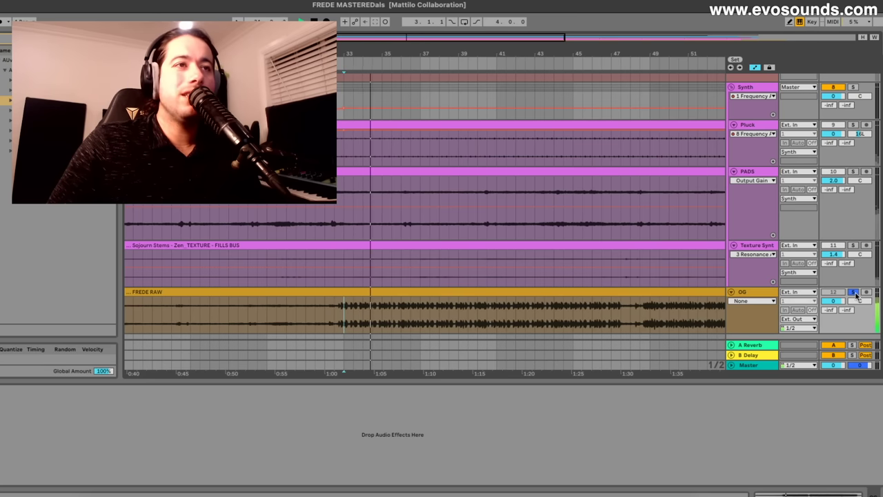
# Compare the mastered stems with the raw mix from the drop through bar 49 by switching the OG solo off and on
pyautogui.click(855, 293)
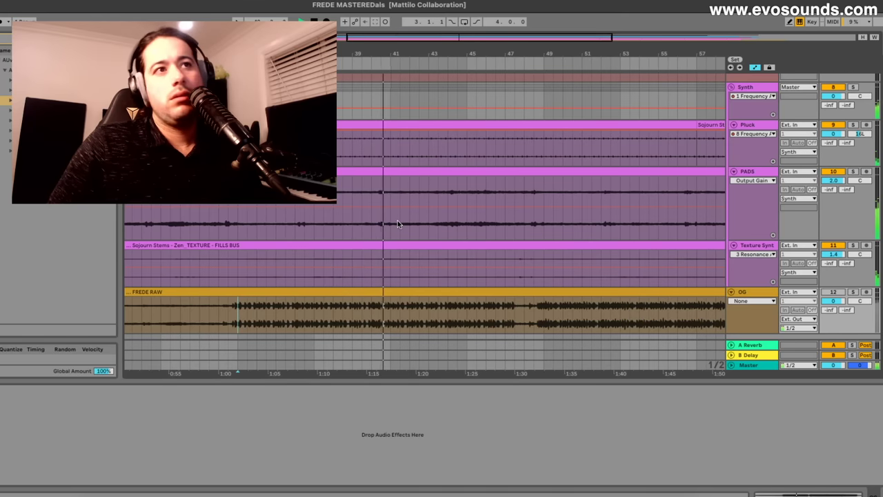
pyautogui.click(854, 291)
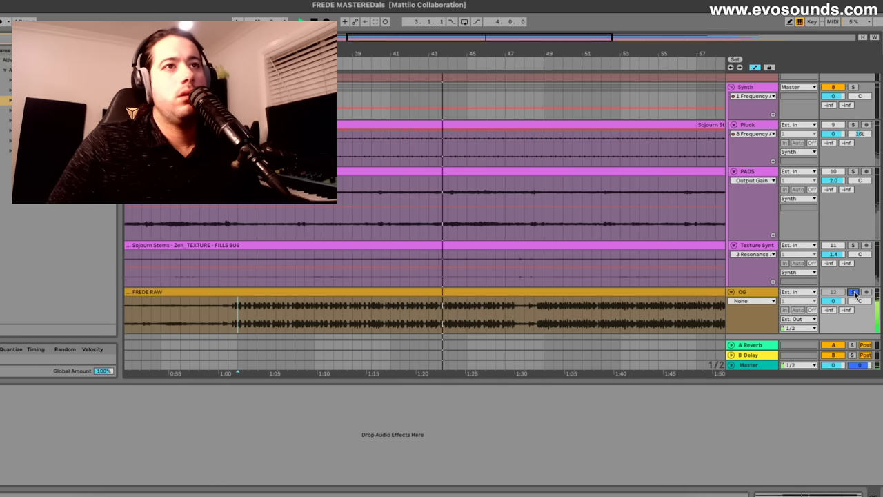
pyautogui.click(853, 292)
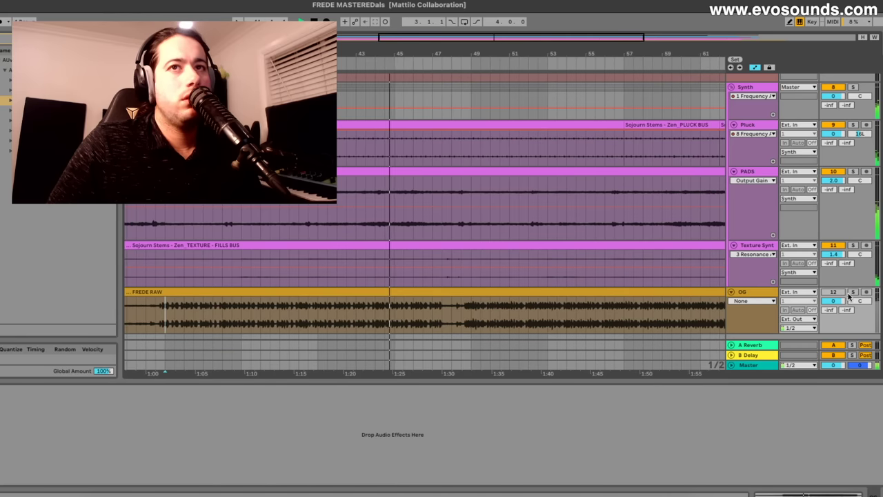
pyautogui.click(853, 292)
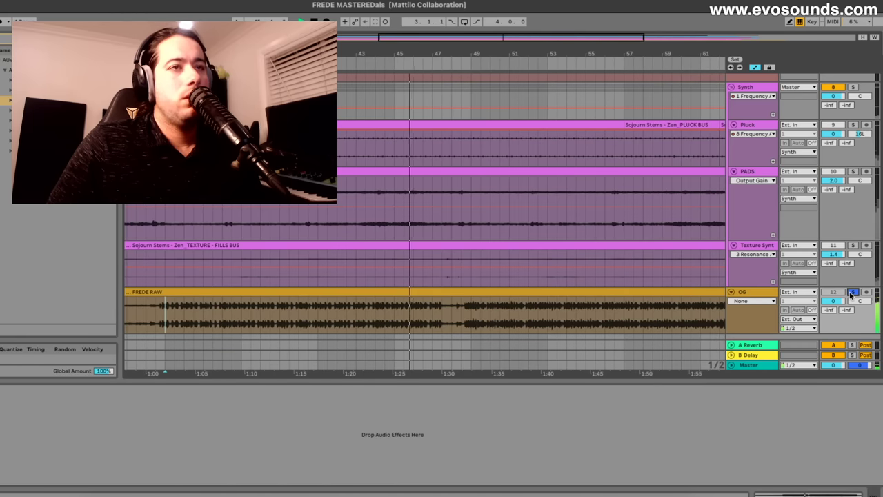
pyautogui.click(854, 292)
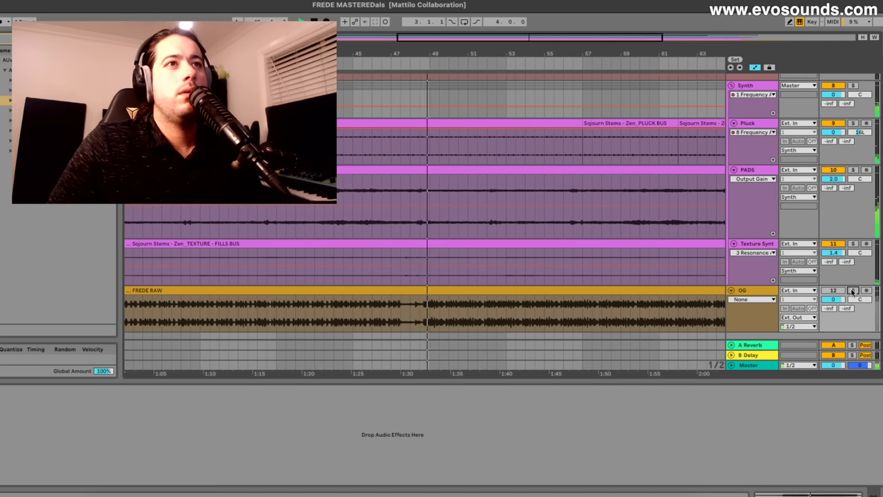
pyautogui.click(853, 290)
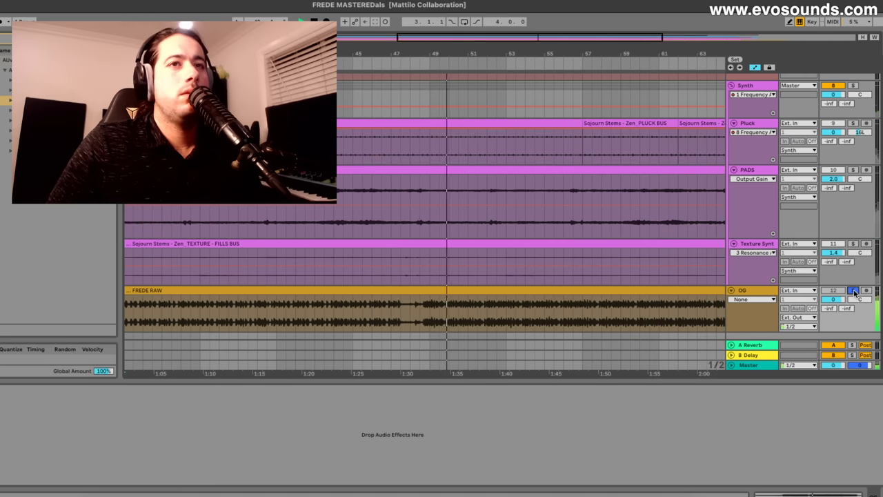
# Compare the raw and mastered versions in the song's final section, ending with the OG solo off
pyautogui.hscroll(1, 538, 316)
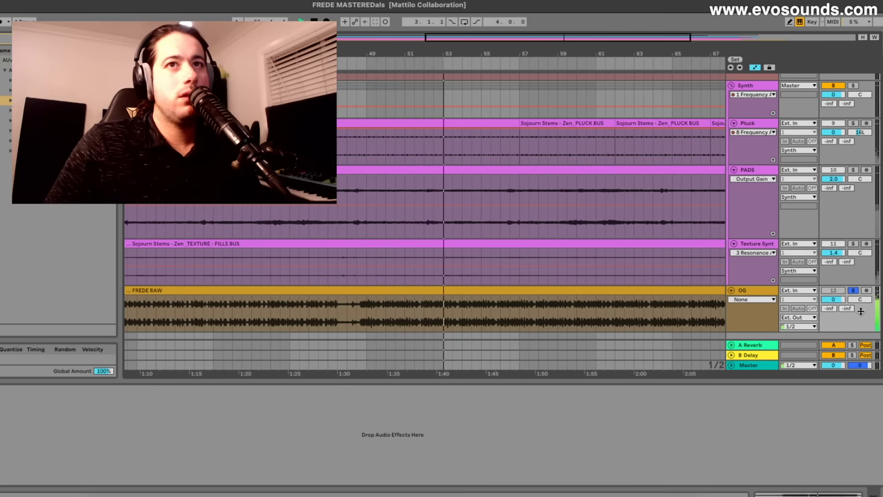
pyautogui.hscroll(2, 441, 298)
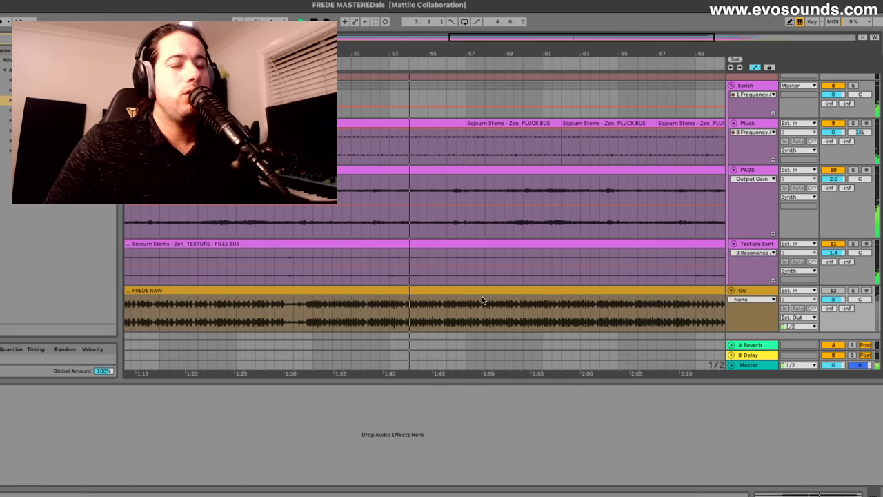
pyautogui.hscroll(5, 482, 296)
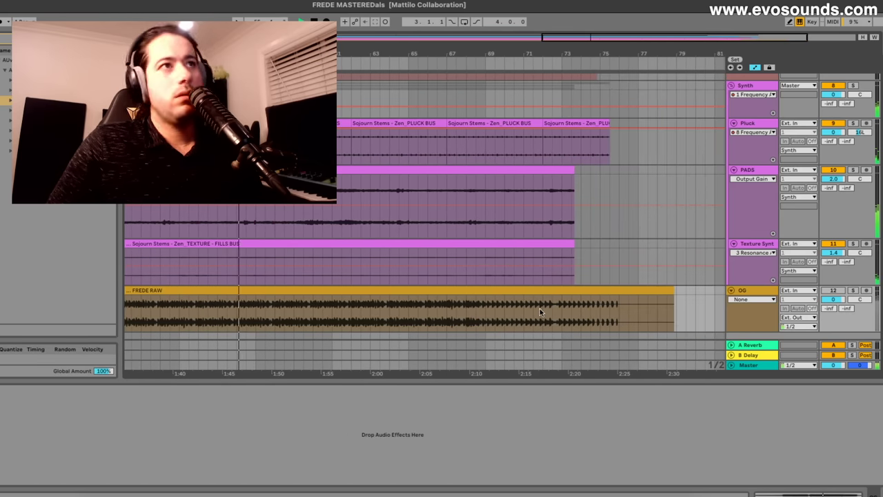
pyautogui.hscroll(-3, 539, 309)
pyautogui.scroll(1, 525, 302)
pyautogui.hscroll(-2, 525, 302)
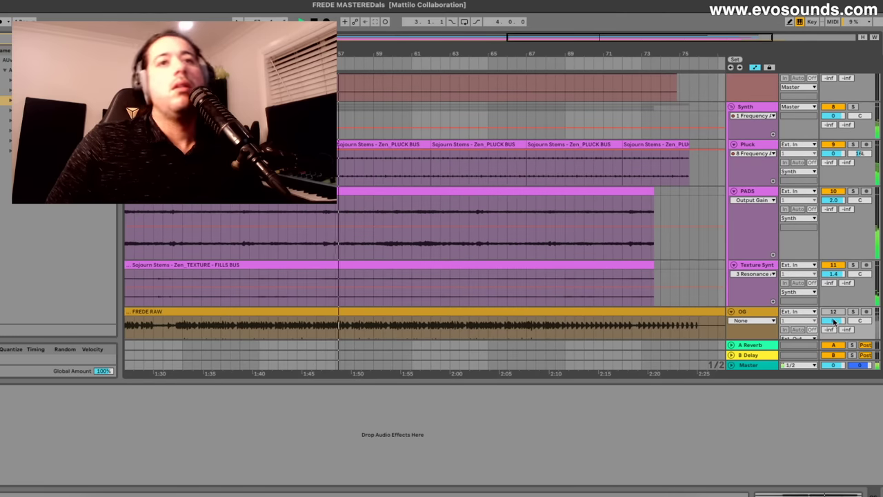
pyautogui.scroll(-1, 565, 280)
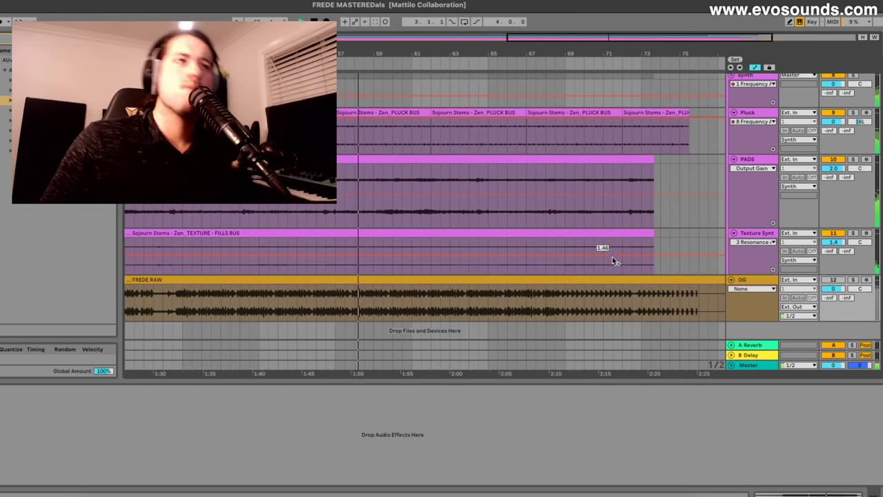
pyautogui.click(853, 280)
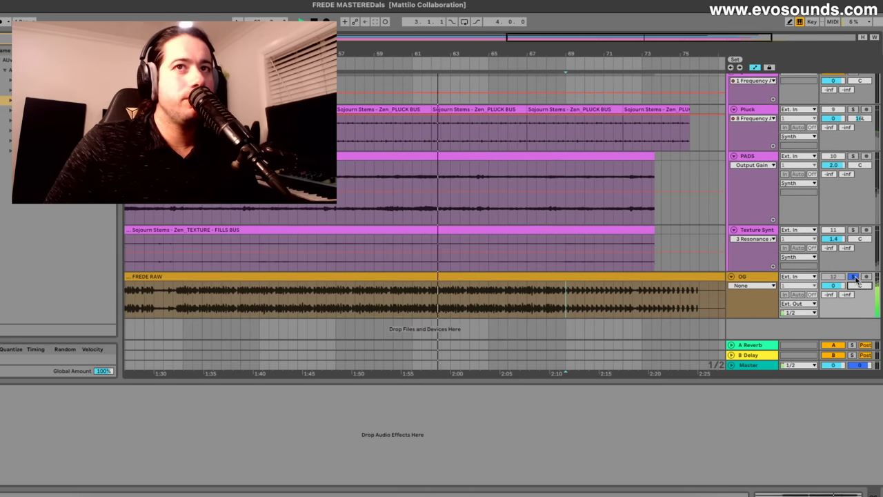
pyautogui.click(853, 280)
# Stop playback, show the whole arrangement, and fold the OG track
pyautogui.hscroll(3, 575, 269)
pyautogui.scroll(1, 575, 268)
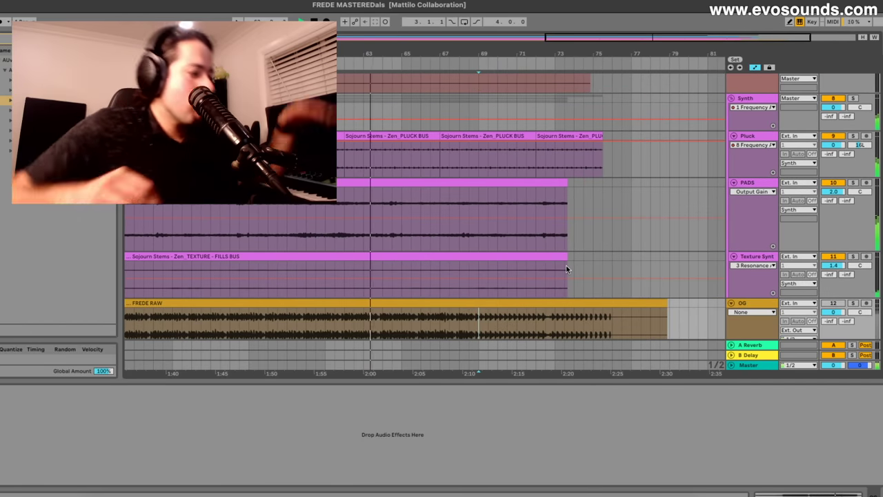
pyautogui.scroll(4, 580, 270)
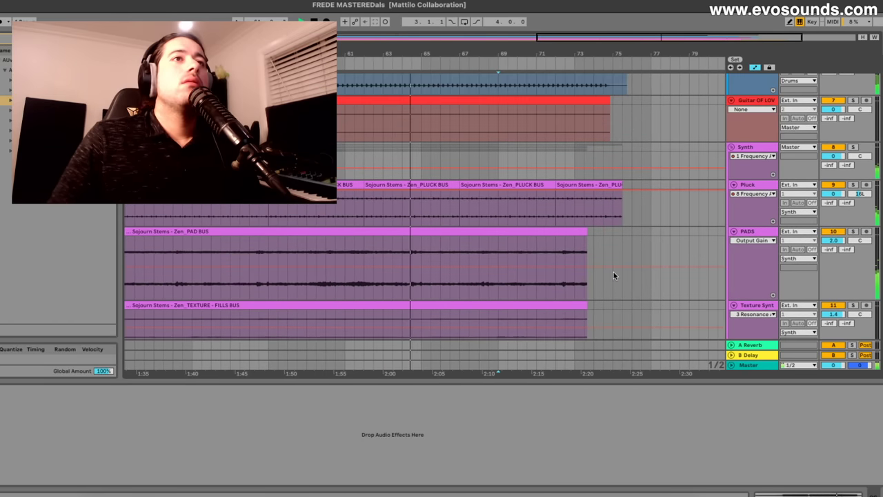
pyautogui.doubleClick(651, 37)
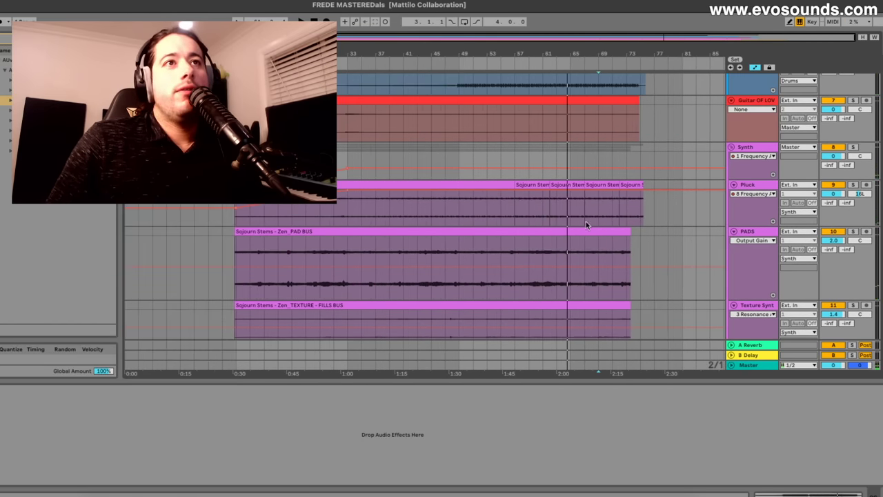
pyautogui.scroll(-3, 686, 322)
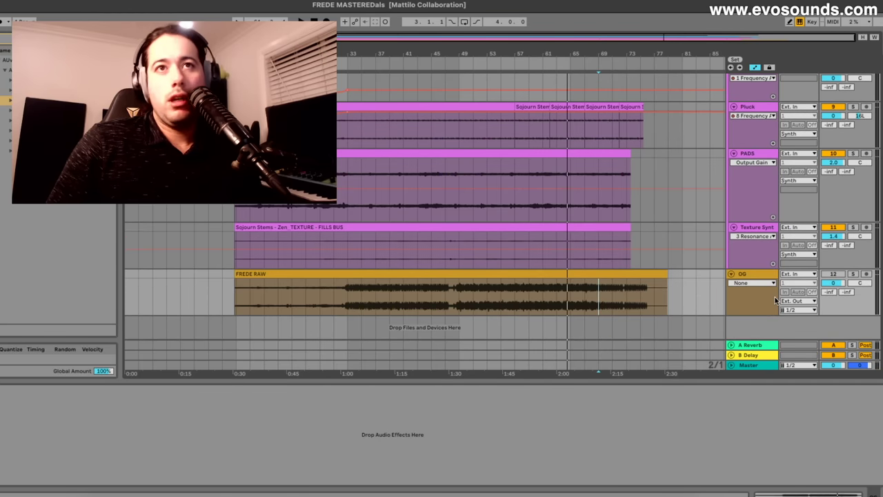
pyautogui.click(731, 274)
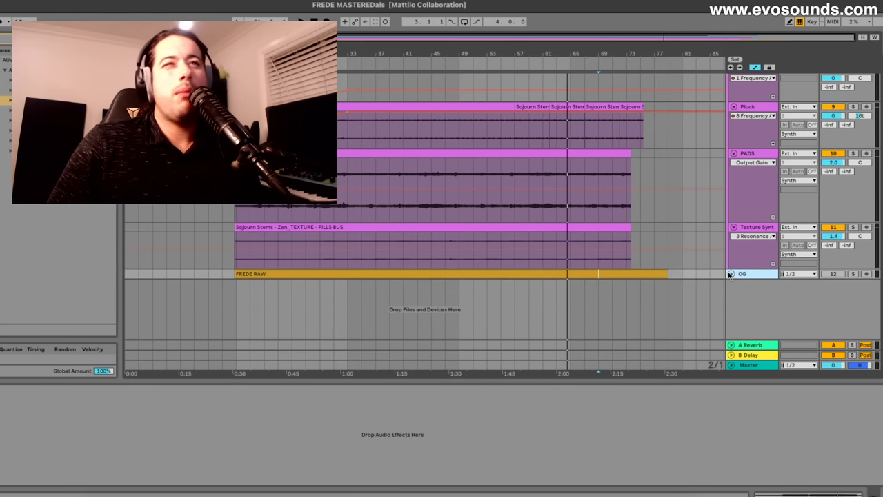
pyautogui.scroll(8, 769, 120)
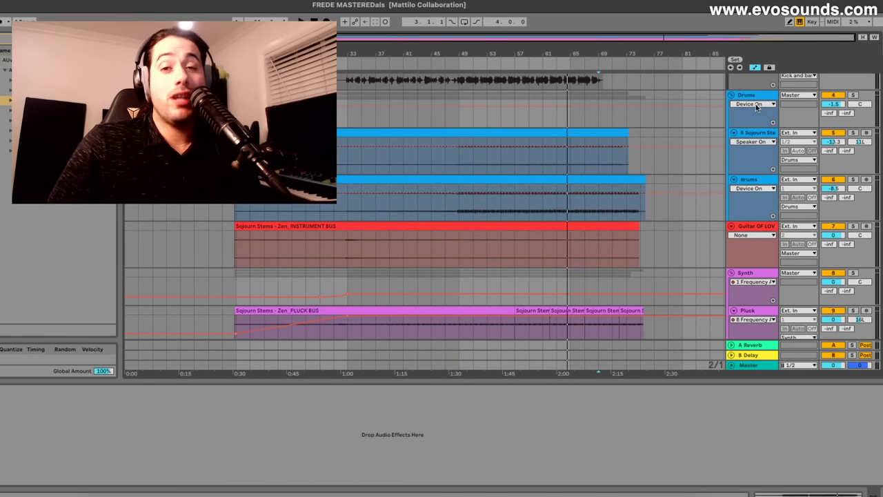
pyautogui.scroll(4, 600, 185)
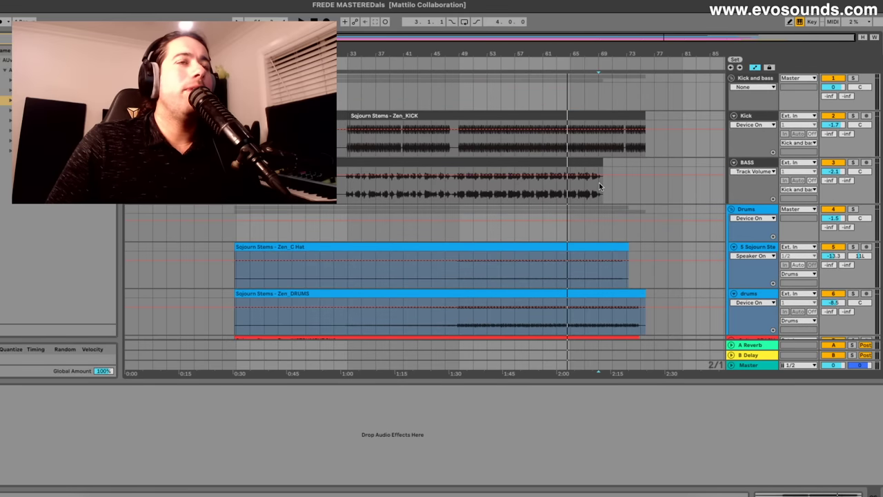
# Look over the arranged stems and view the device chains of the BASS, PADS and Texture Synt tracks
pyautogui.click(459, 208)
pyautogui.click(457, 195)
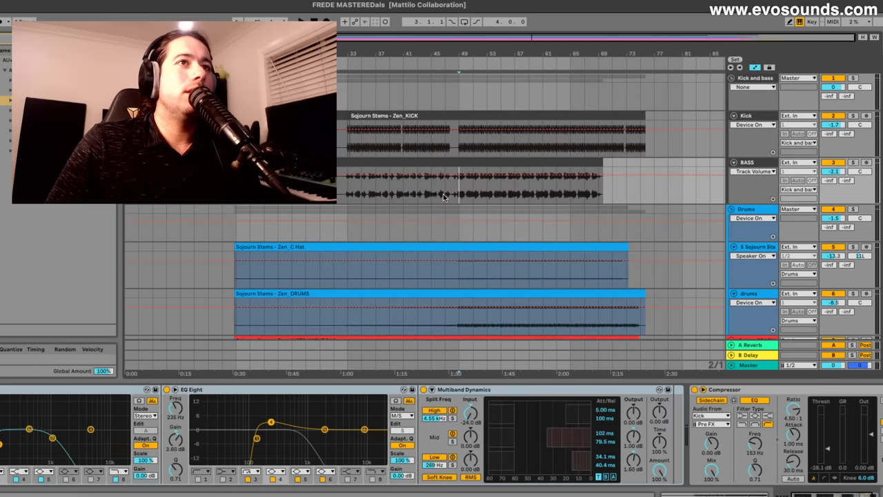
pyautogui.click(372, 195)
pyautogui.click(347, 195)
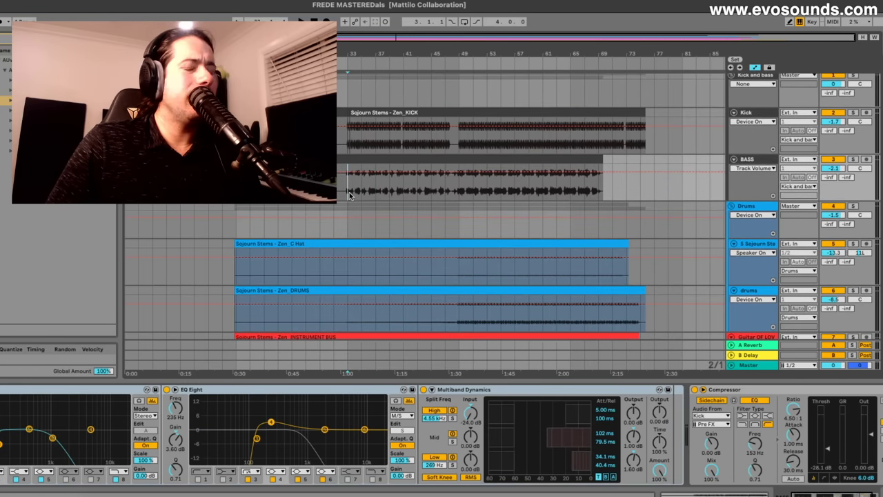
pyautogui.scroll(-4, 351, 197)
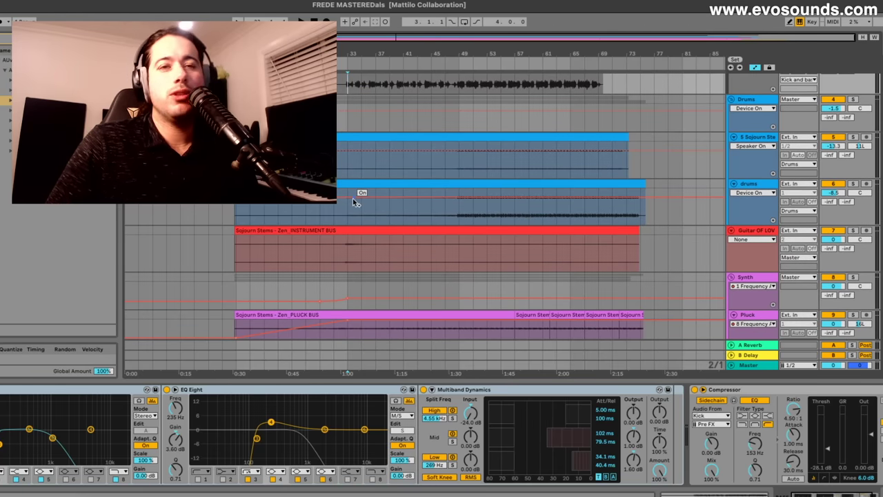
pyautogui.scroll(-6, 352, 198)
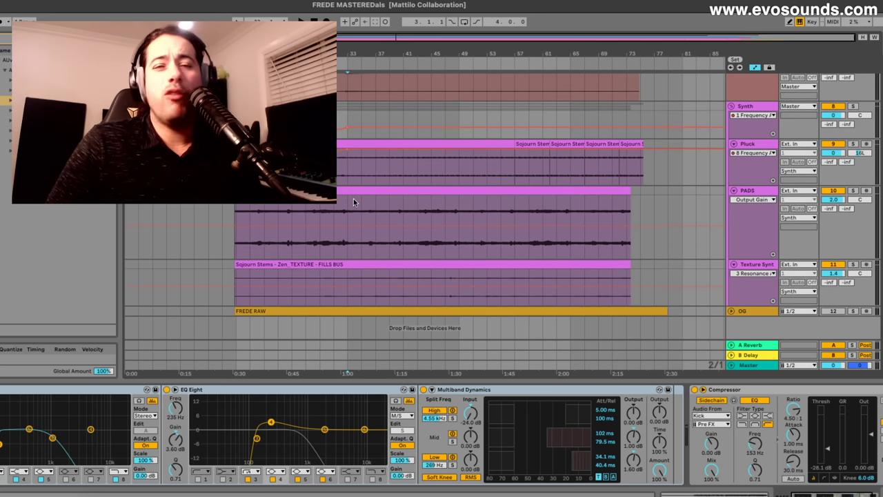
pyautogui.scroll(7, 354, 198)
pyautogui.scroll(-3, 354, 198)
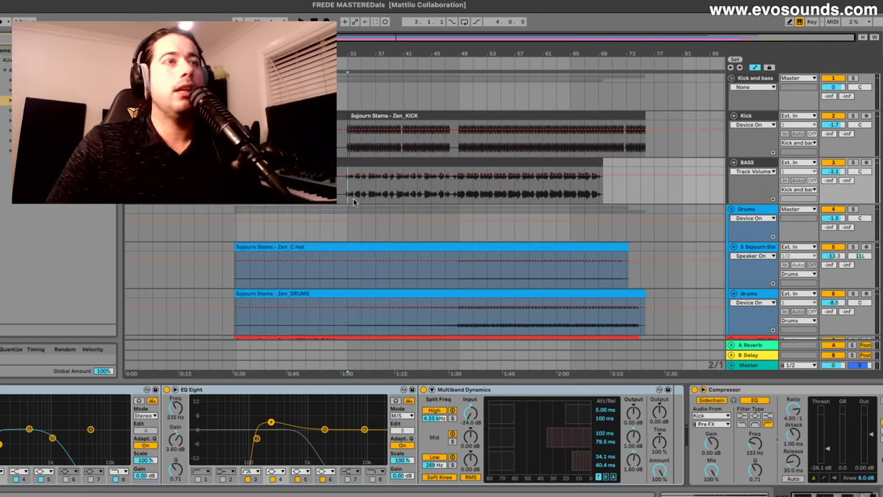
pyautogui.scroll(-4, 353, 198)
pyautogui.click(353, 198)
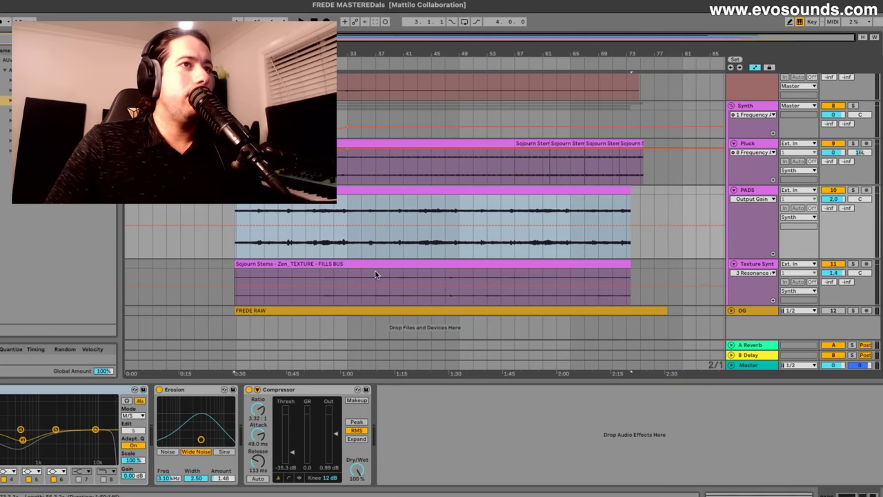
pyautogui.click(377, 269)
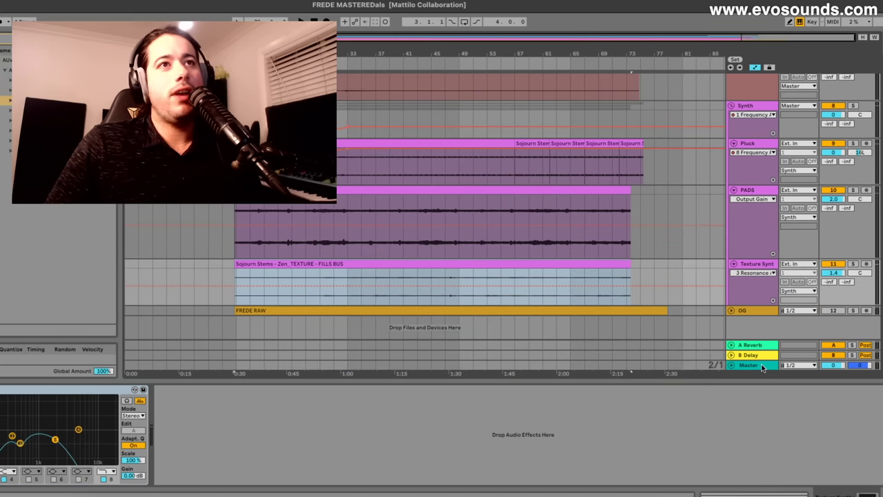
# Show the Master track's device chain and bring up the TAUPETAPE tape plug-in on it
pyautogui.click(749, 365)
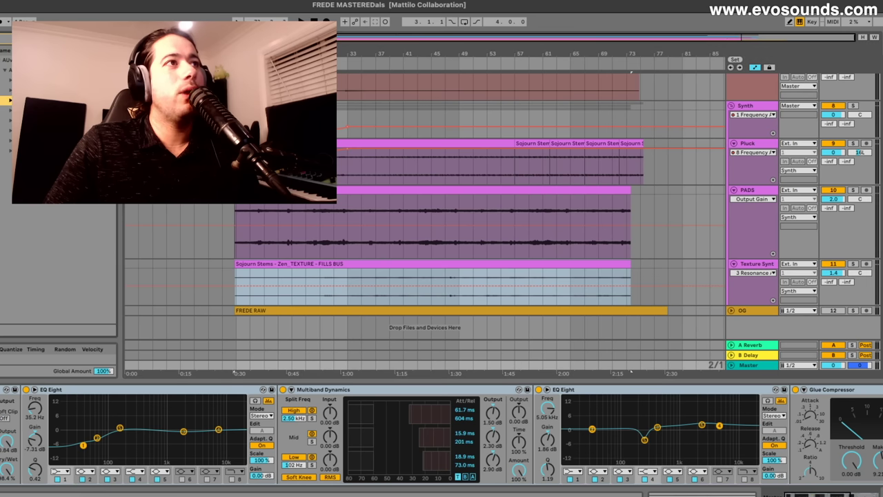
pyautogui.hscroll(-1, 442, 435)
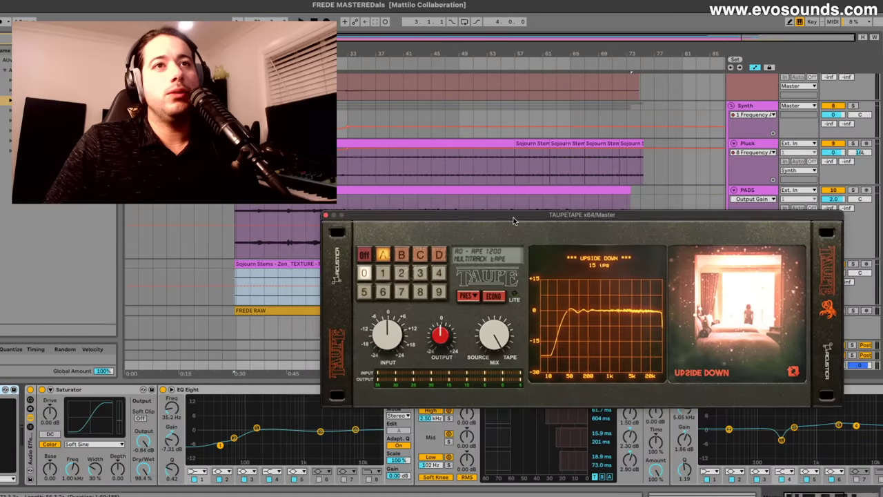
pyautogui.moveTo(513, 221); pyautogui.dragTo(485, 226)
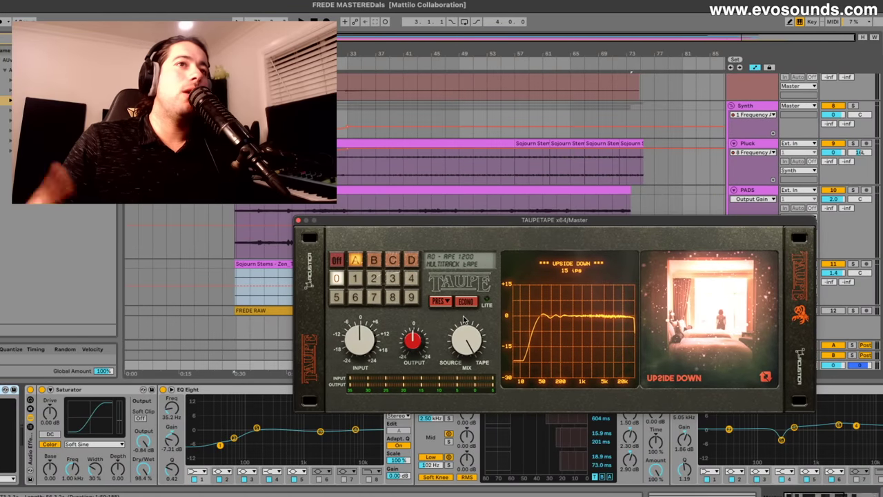
# Browse TAUPETAPE's tape programs, including A7, A6 and C2, and select C3 (Rocky III, 15 ips - dual left)
pyautogui.click(391, 297)
pyautogui.click(374, 297)
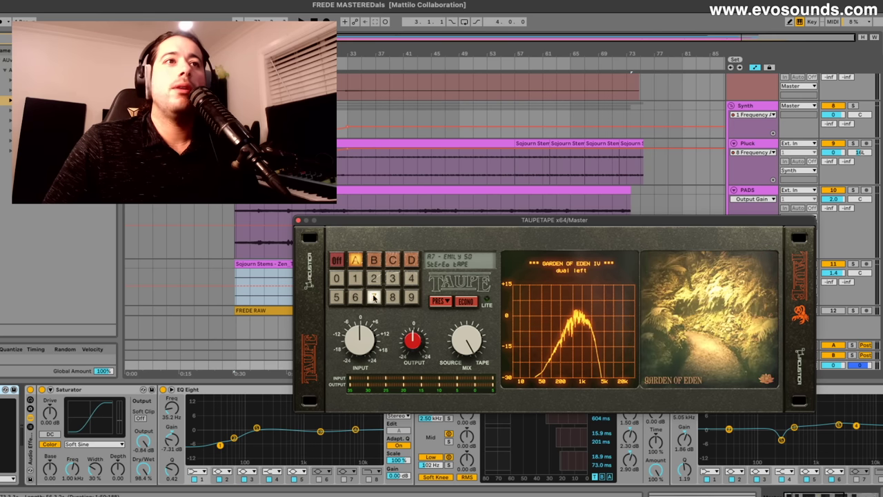
pyautogui.click(356, 297)
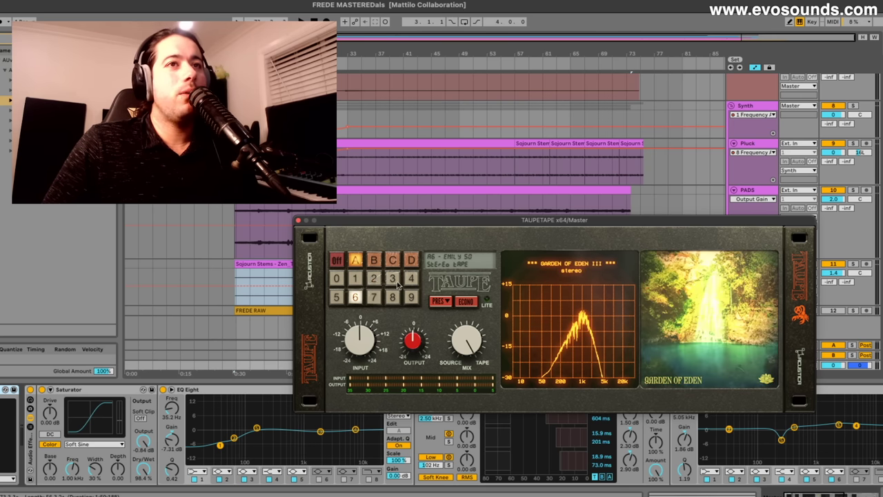
pyautogui.click(373, 277)
pyautogui.click(394, 261)
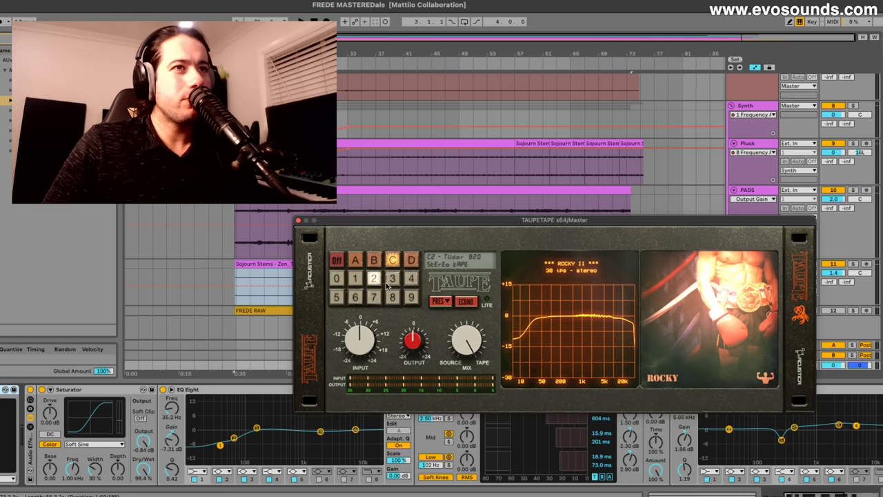
pyautogui.click(391, 279)
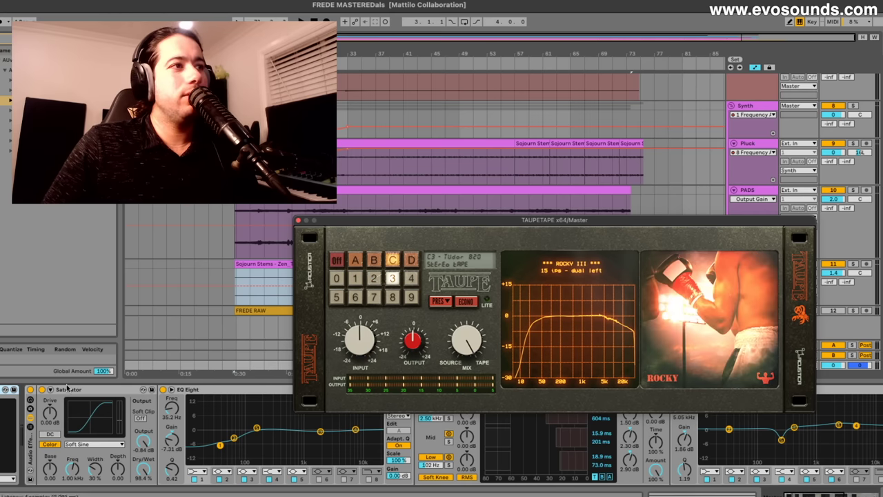
# Audition the C3 tape program by playing the song from its start and from around 1:27, then stop playback
pyautogui.press('space')
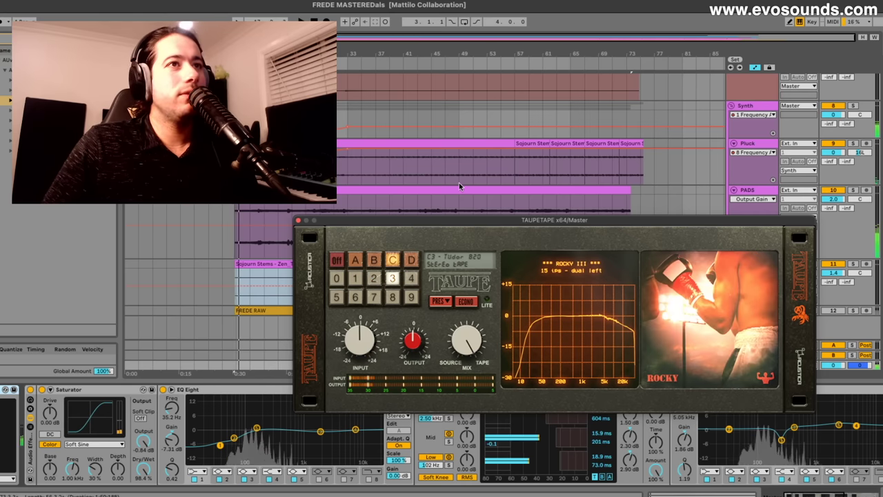
pyautogui.click(445, 203)
pyautogui.press('space')
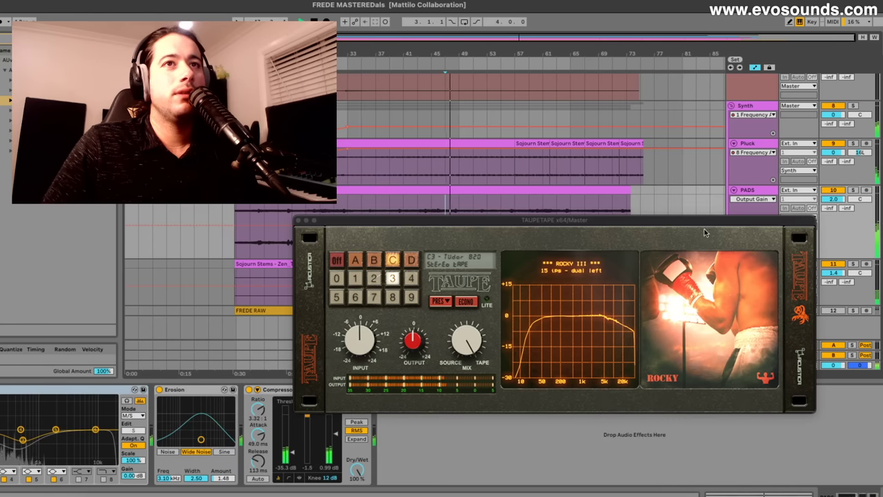
pyautogui.moveTo(706, 233); pyautogui.dragTo(638, 126)
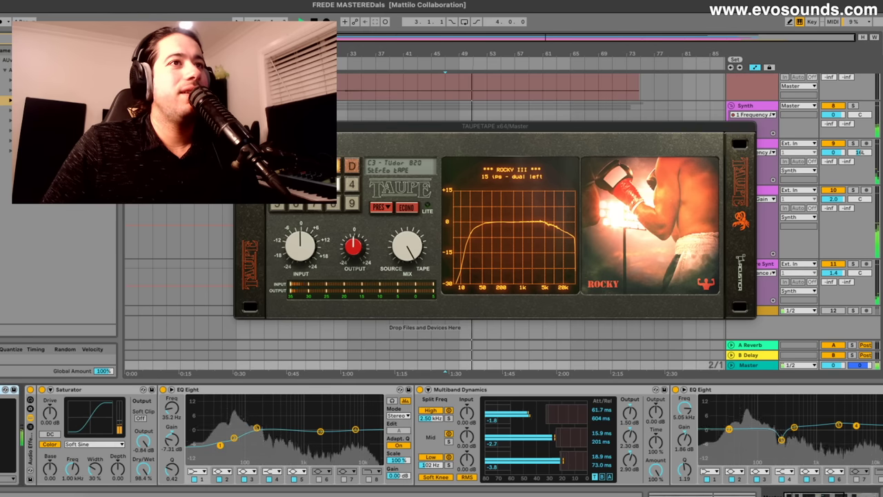
pyautogui.press('space')
pyautogui.moveTo(361, 125); pyautogui.dragTo(373, 155)
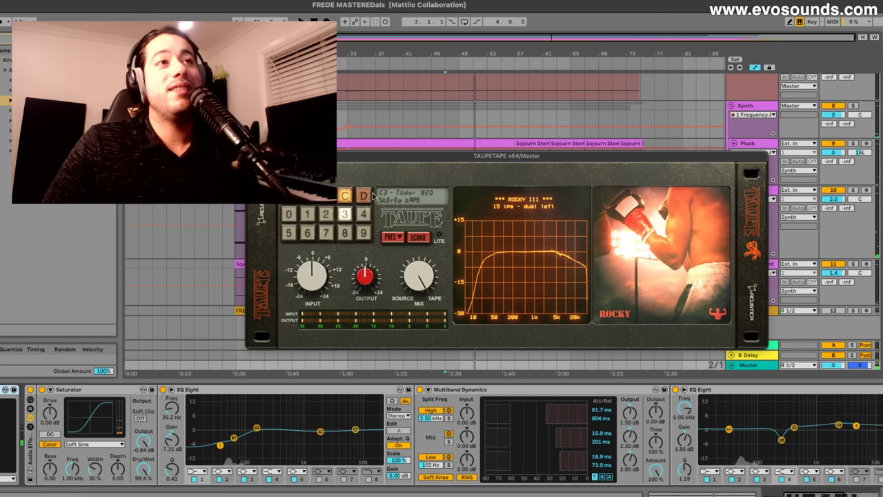
# Try tape programs C4 (Rocky IV) and D1, and select the D3 cassette deck program (Miyagi Chronicles)
pyautogui.click(363, 214)
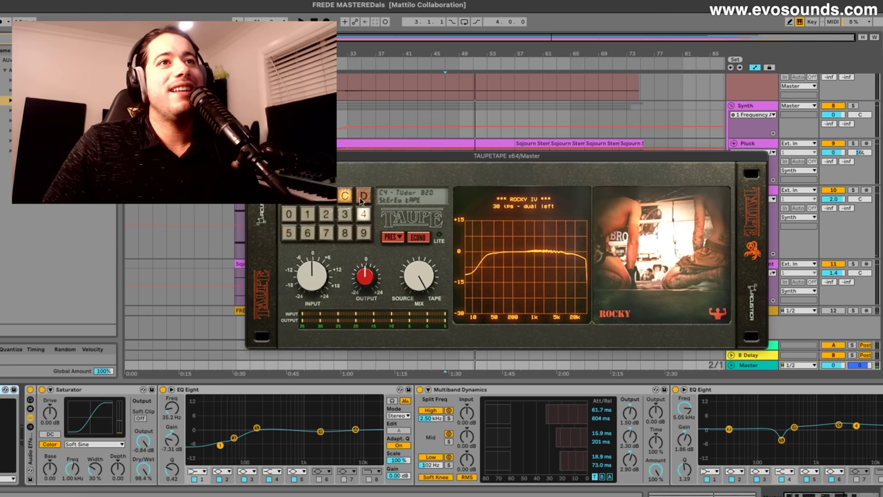
pyautogui.click(325, 214)
pyautogui.click(311, 215)
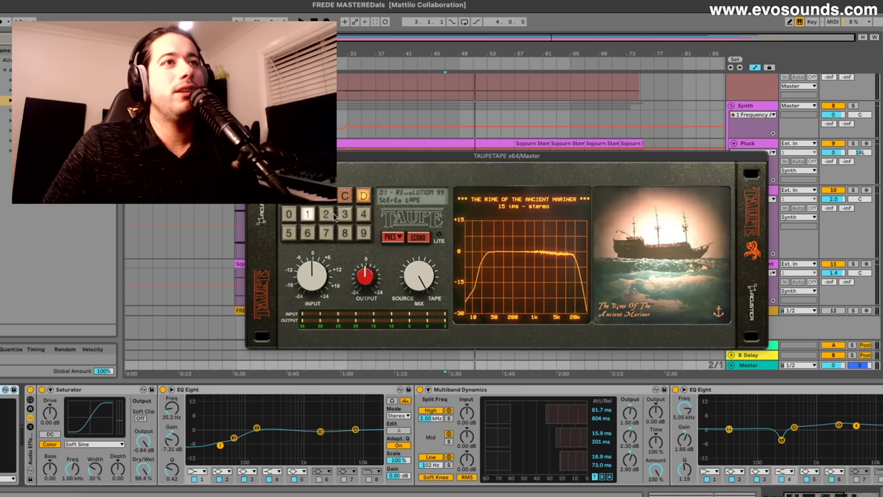
pyautogui.click(330, 215)
pyautogui.click(345, 215)
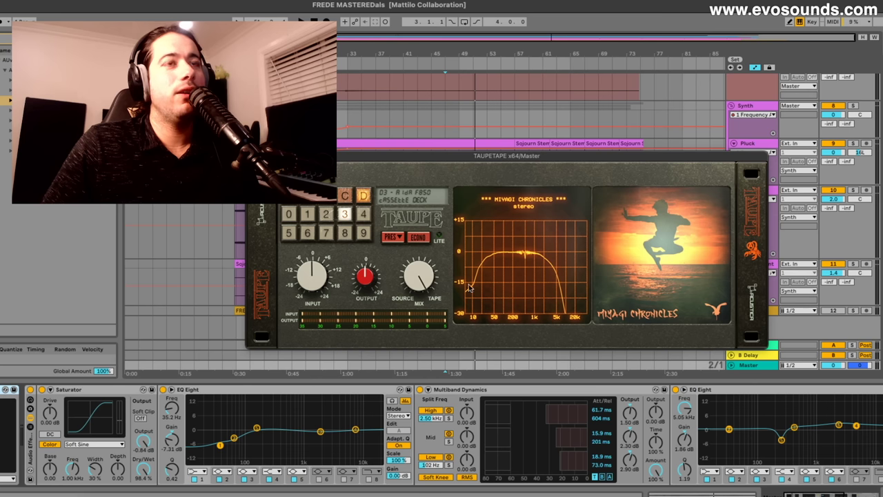
# Audition the song through the D3 cassette deck program, then stop playback and delete TAUPETAPE from the Master track
pyautogui.press('space')
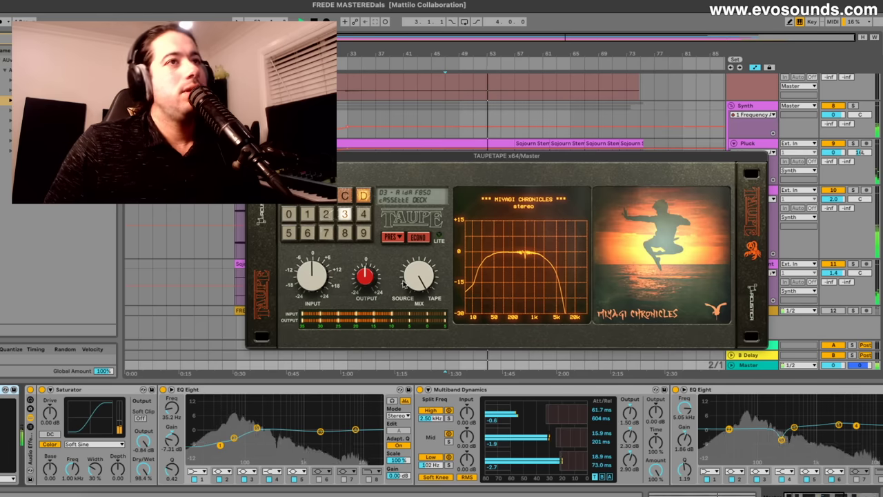
pyautogui.press('space')
pyautogui.click(30, 401)
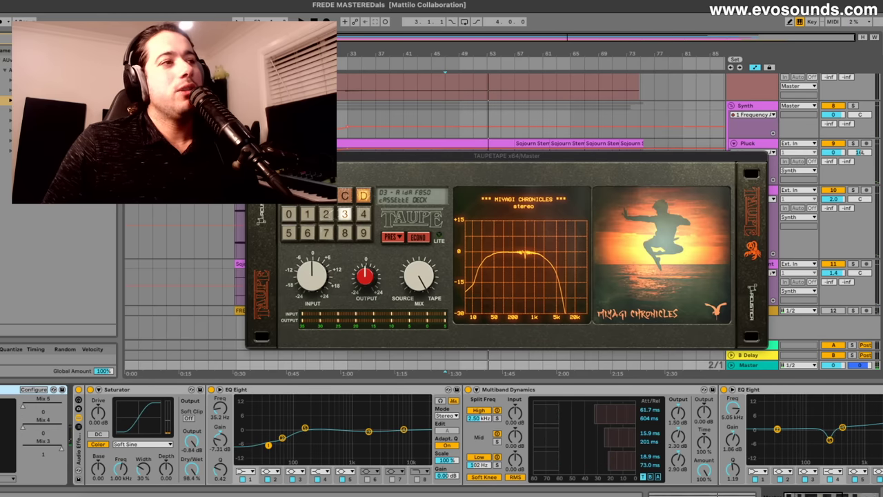
pyautogui.press('Delete')
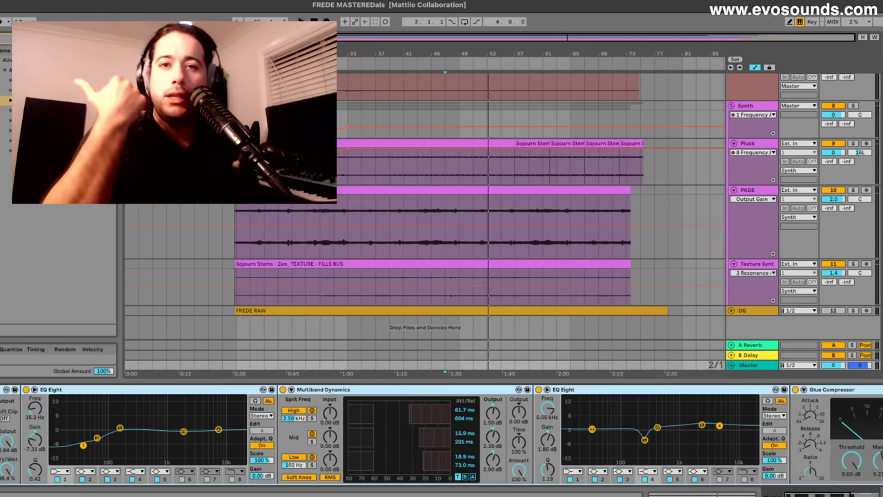